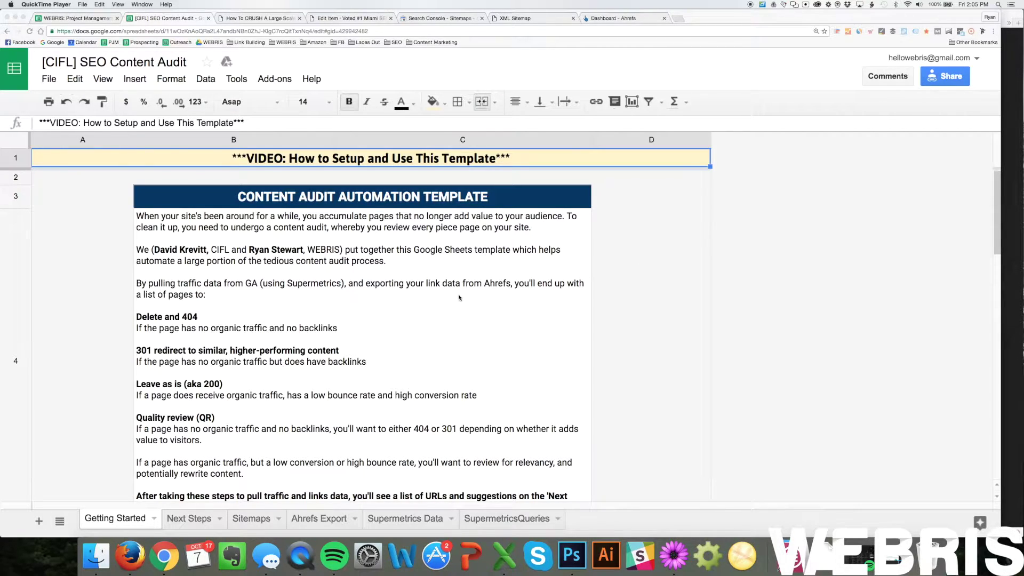
Make a copy of the template spreadsheet named "Laces Out [CIFL] SEO Content Audit" and close the original.
left_click(53, 78)
left_click(49, 78)
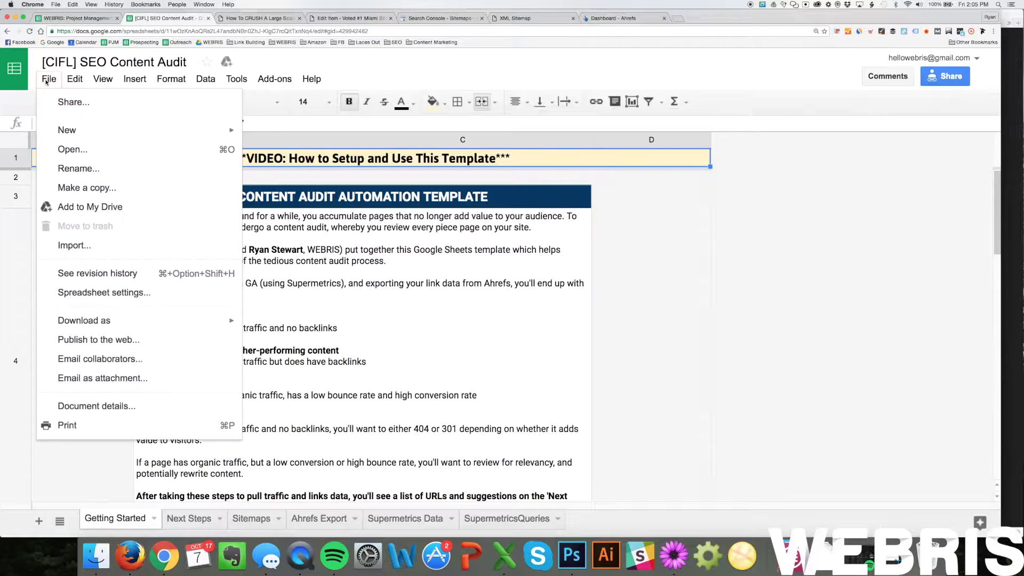
left_click(71, 188)
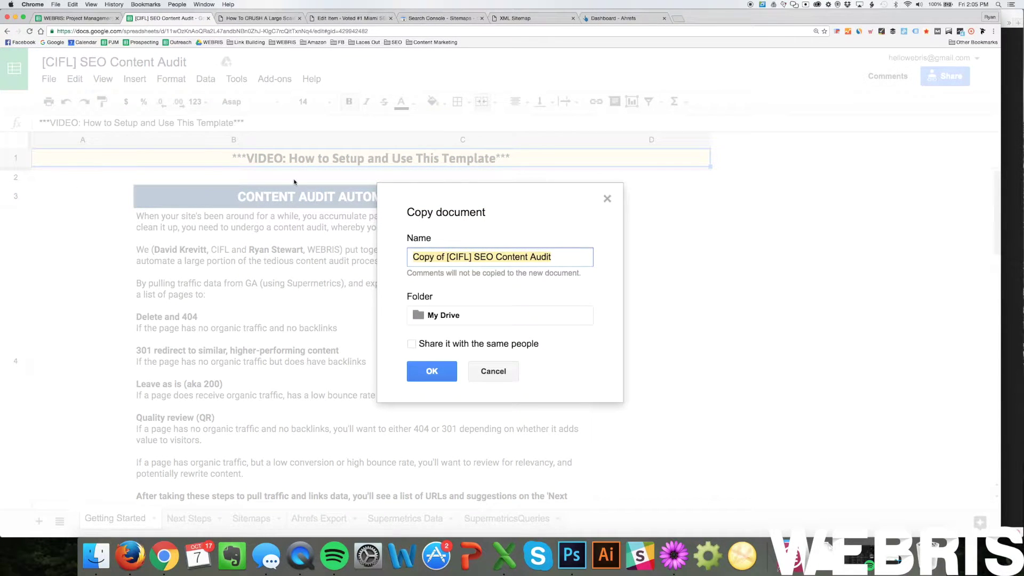
left_click_drag(444, 258, 412, 257)
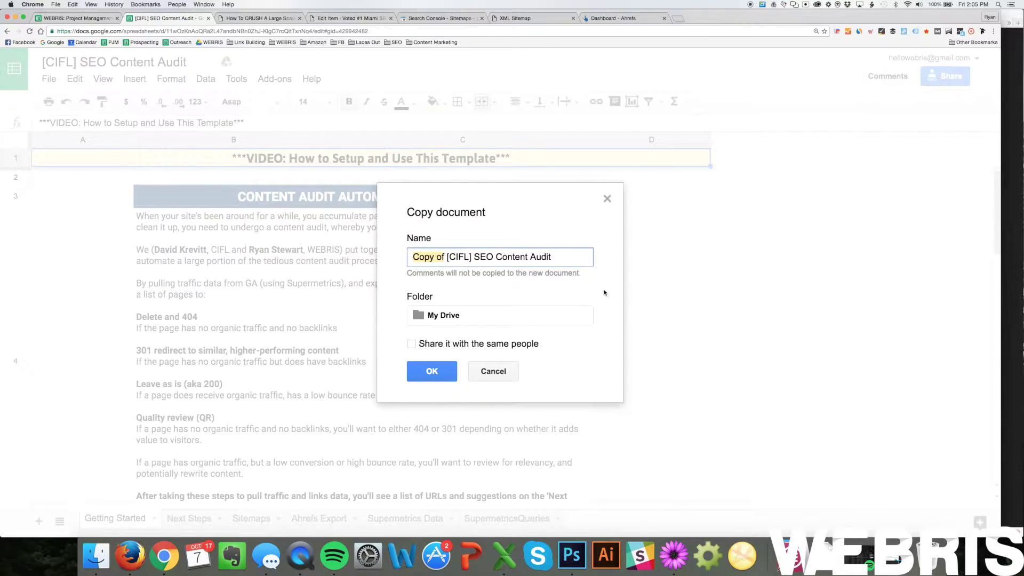
type("Laces Out")
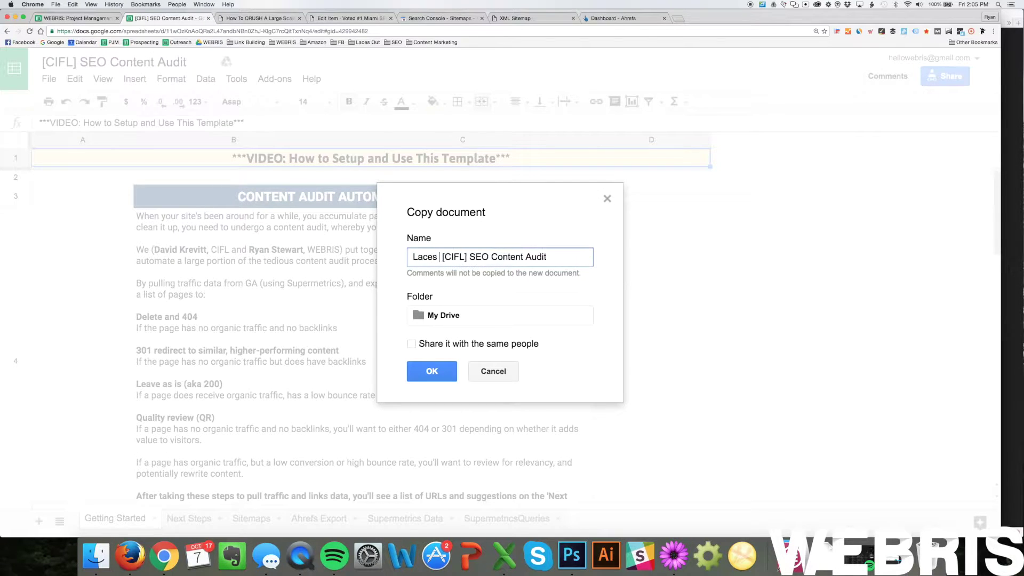
left_click(432, 372)
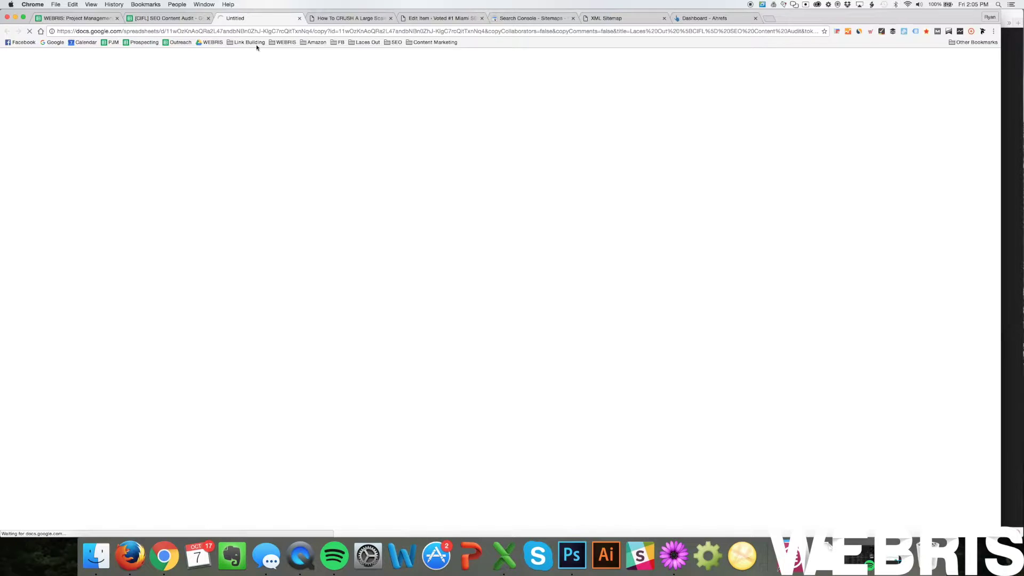
left_click(203, 21)
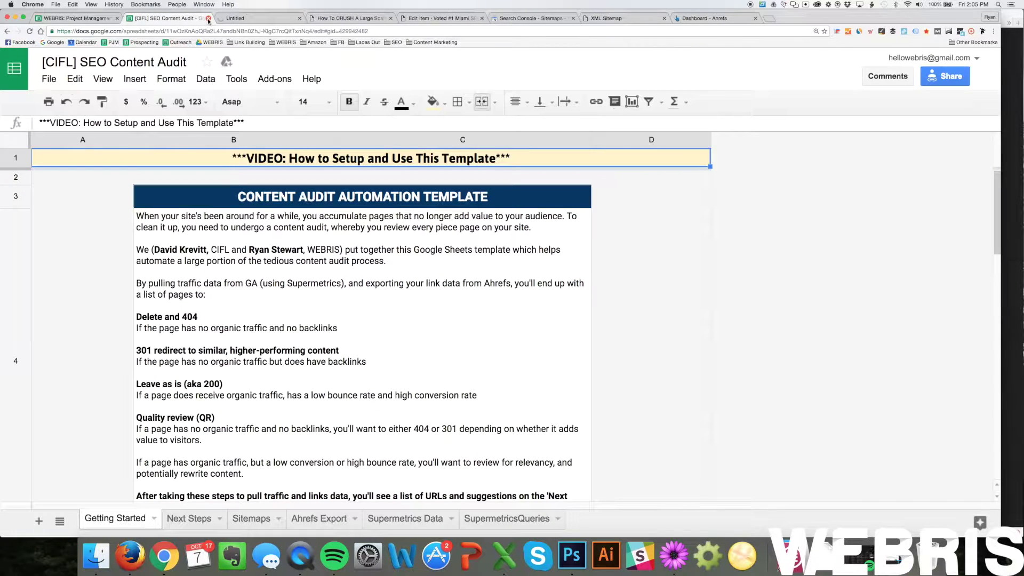
left_click(208, 19)
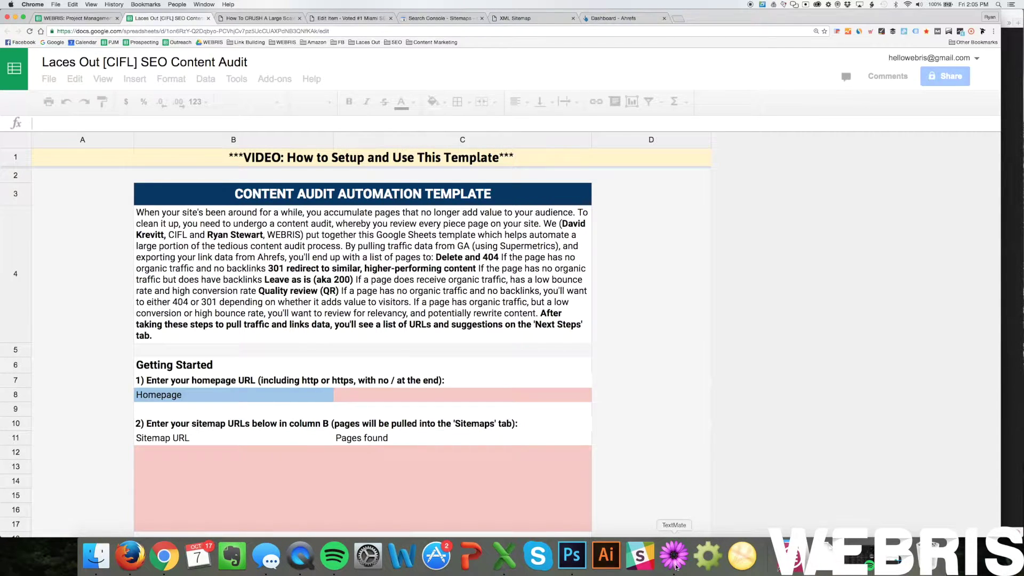
Switch to TextMate and review the five listed audit requirements, from home page URL to Ahrefs link data, alongside the sheet's Getting Started section.
left_click(674, 565)
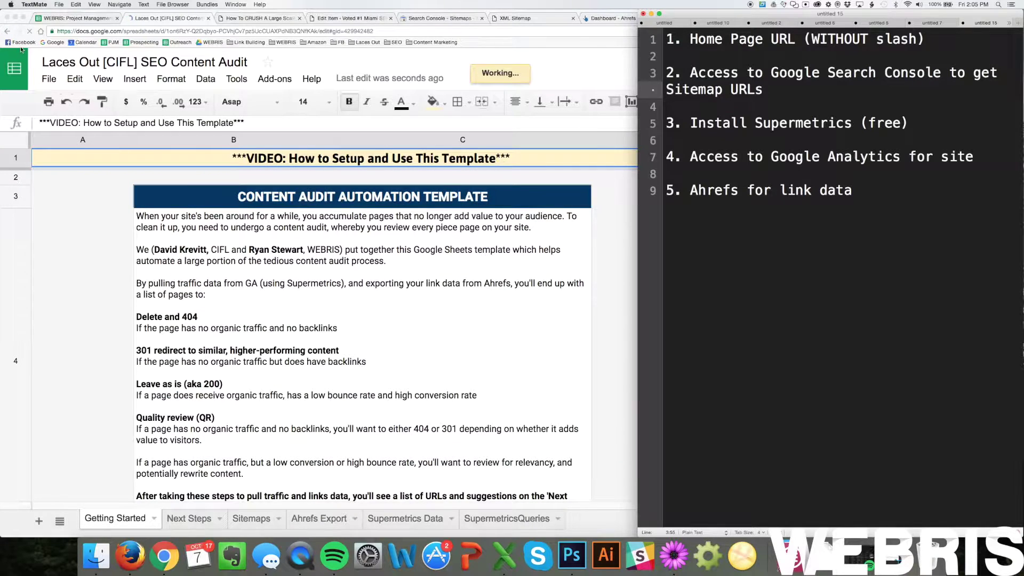
left_click(22, 50)
scroll(548, 260, "down", 5)
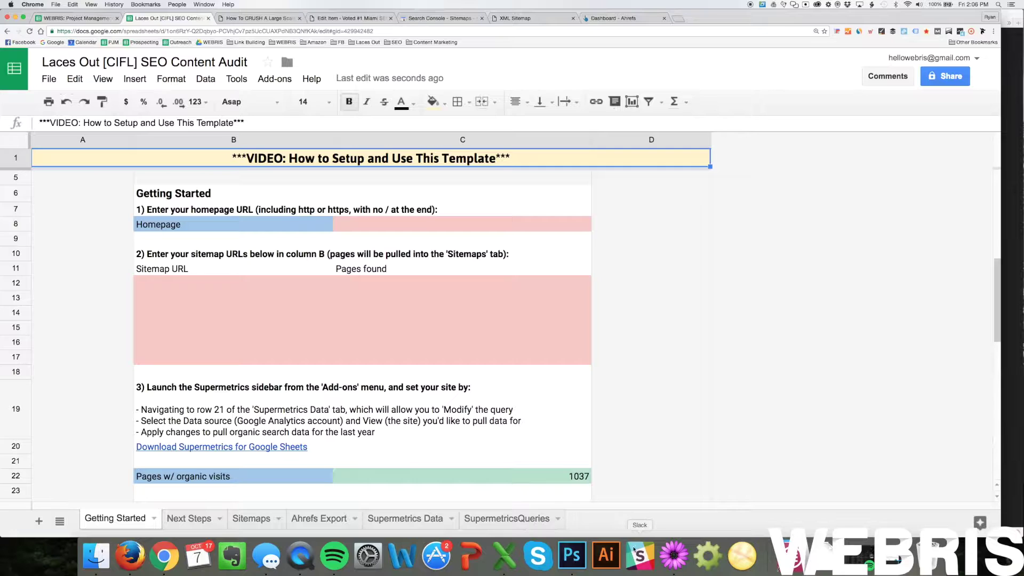
left_click(674, 555)
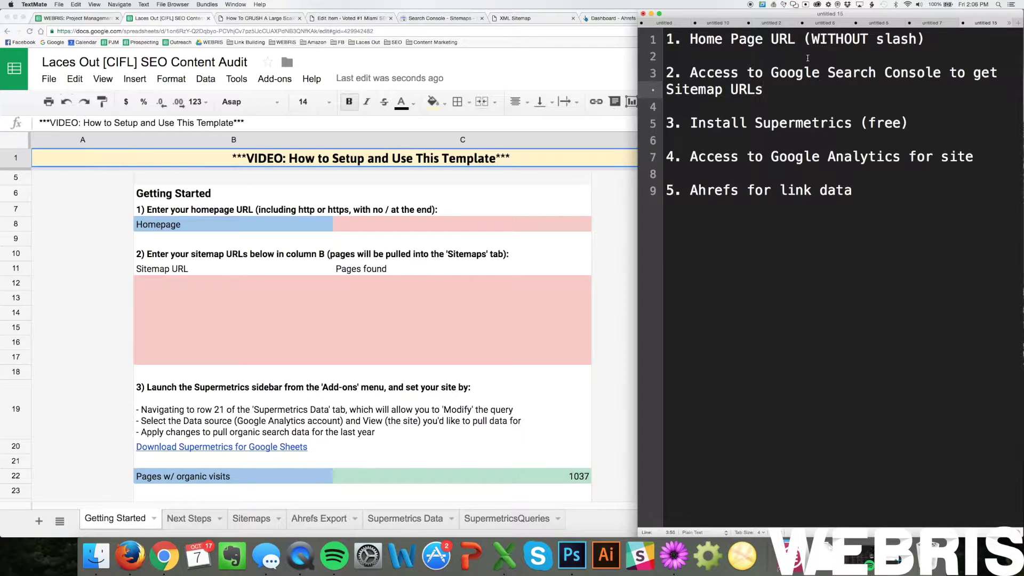
triple_click(934, 36)
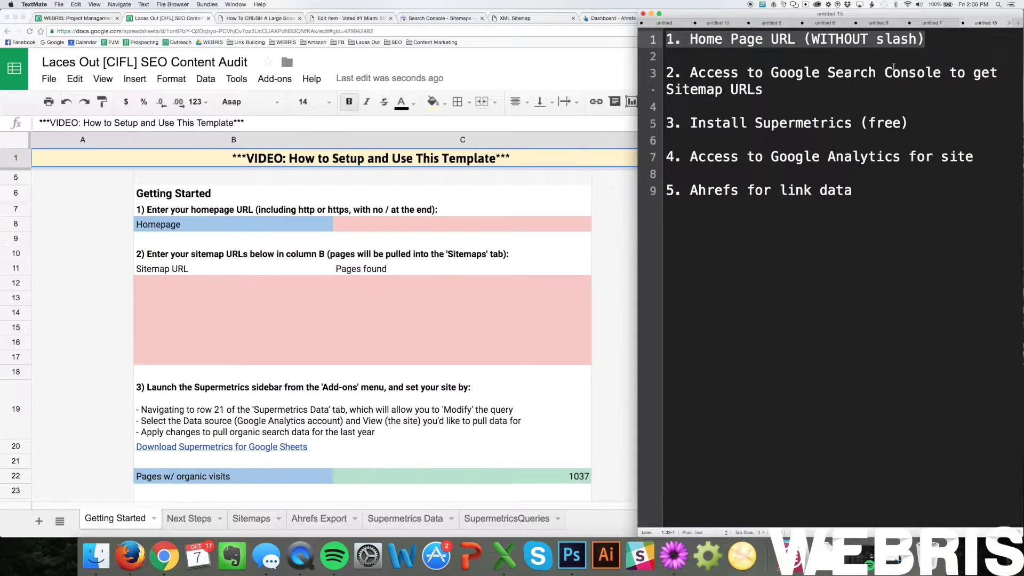
left_click(845, 56)
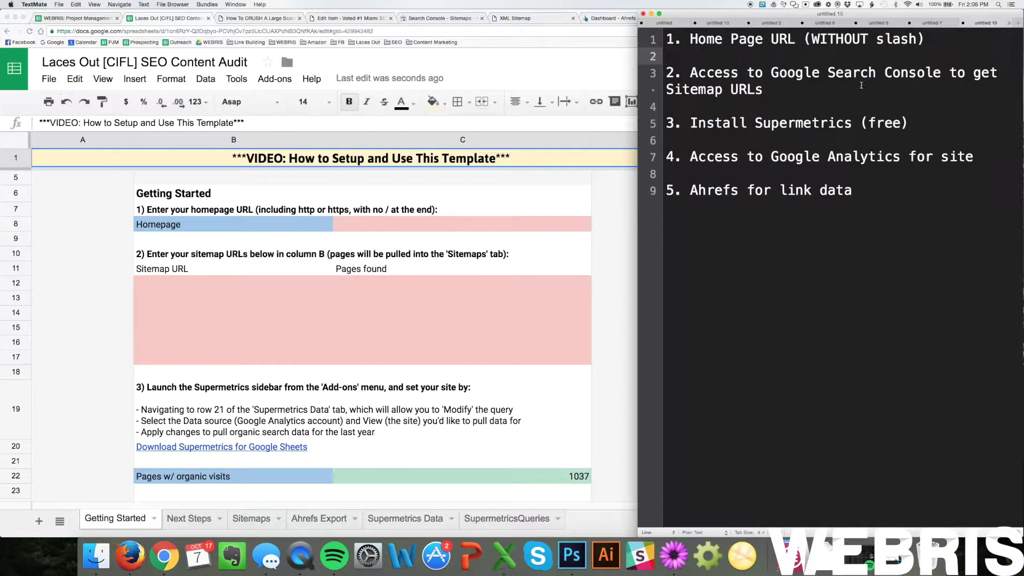
left_click_drag(959, 45, 654, 40)
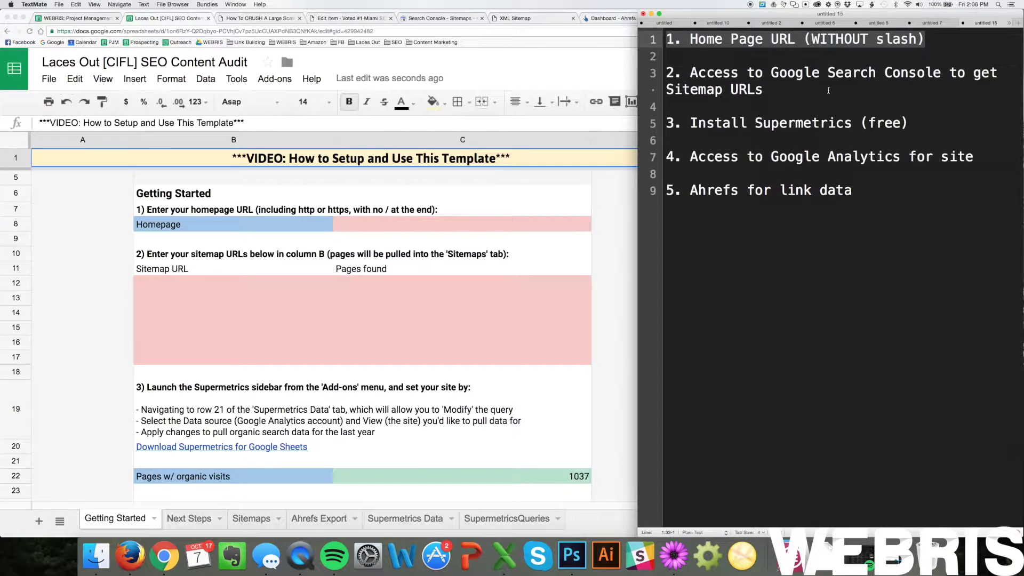
triple_click(754, 79)
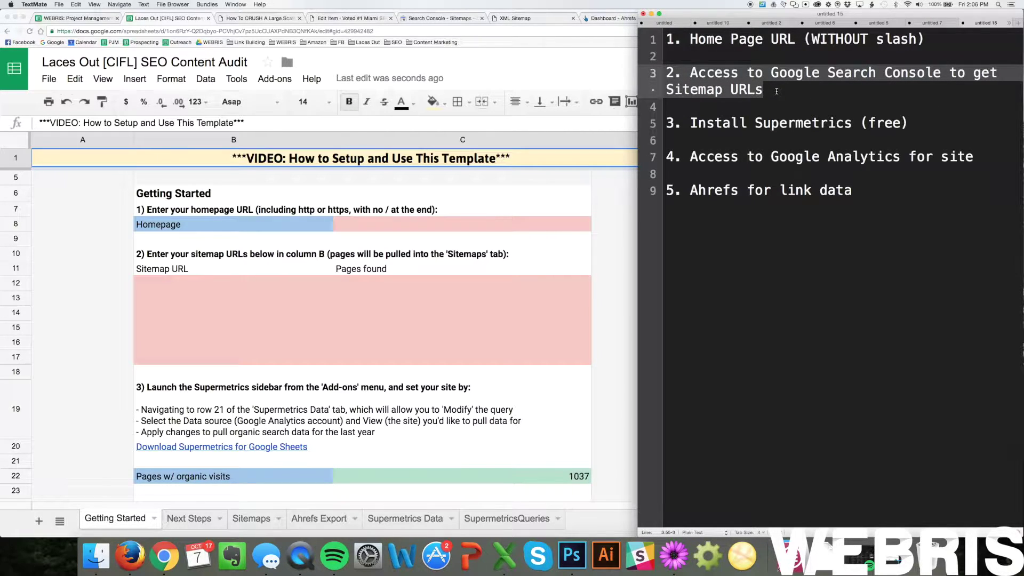
left_click_drag(908, 123, 659, 123)
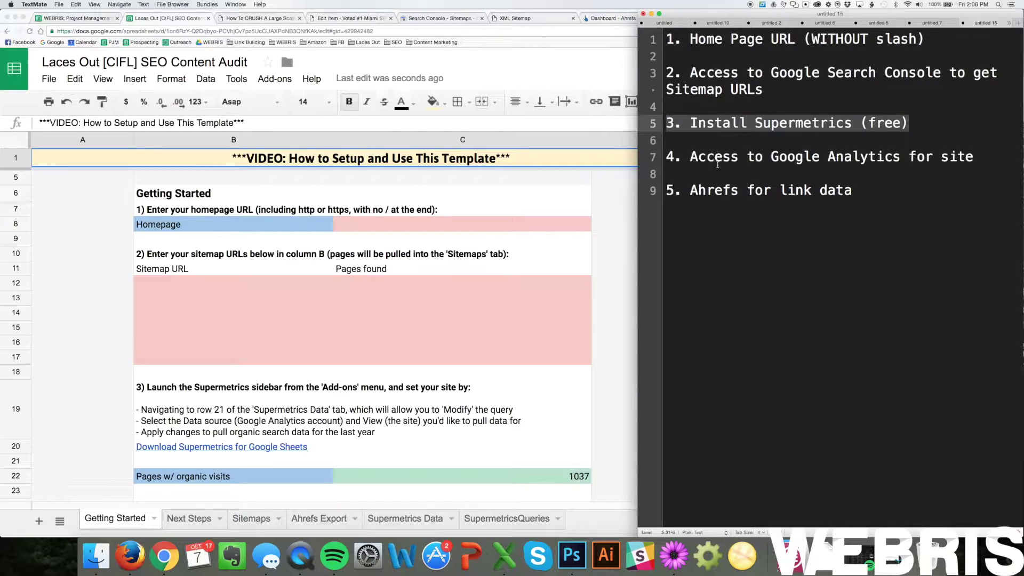
left_click_drag(974, 157, 516, 153)
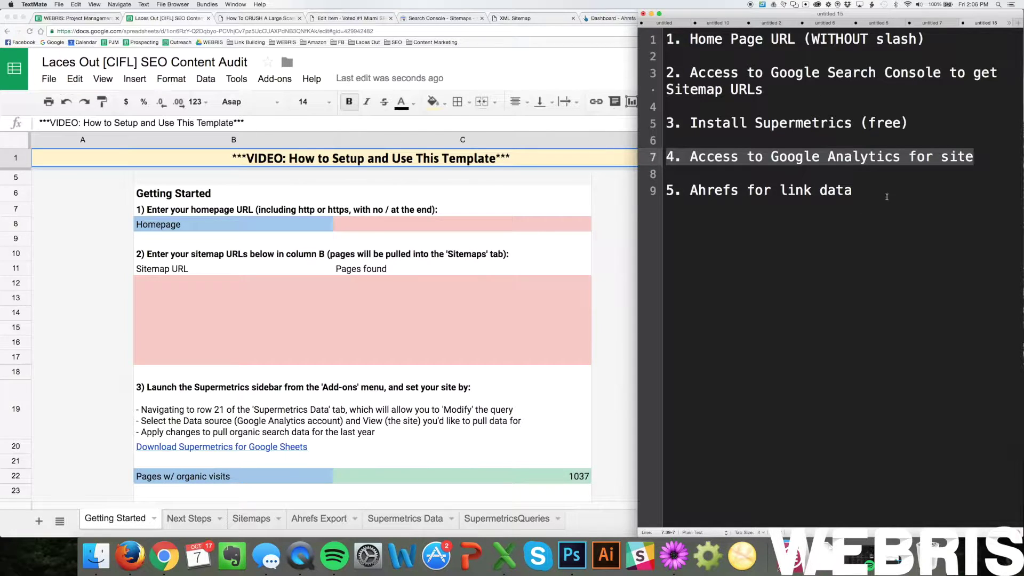
left_click_drag(887, 197, 663, 195)
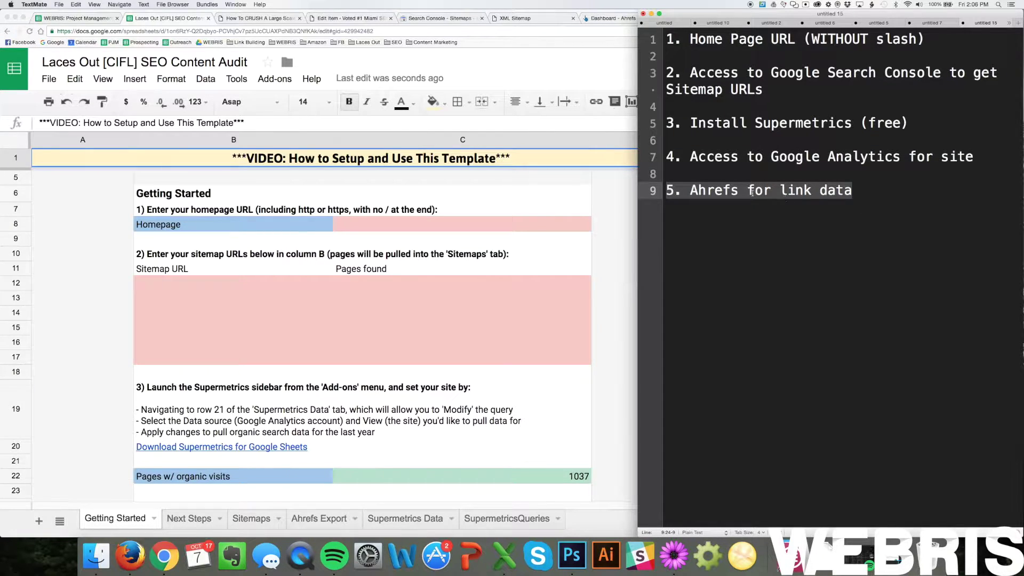
left_click_drag(853, 190, 666, 39)
left_click(764, 89)
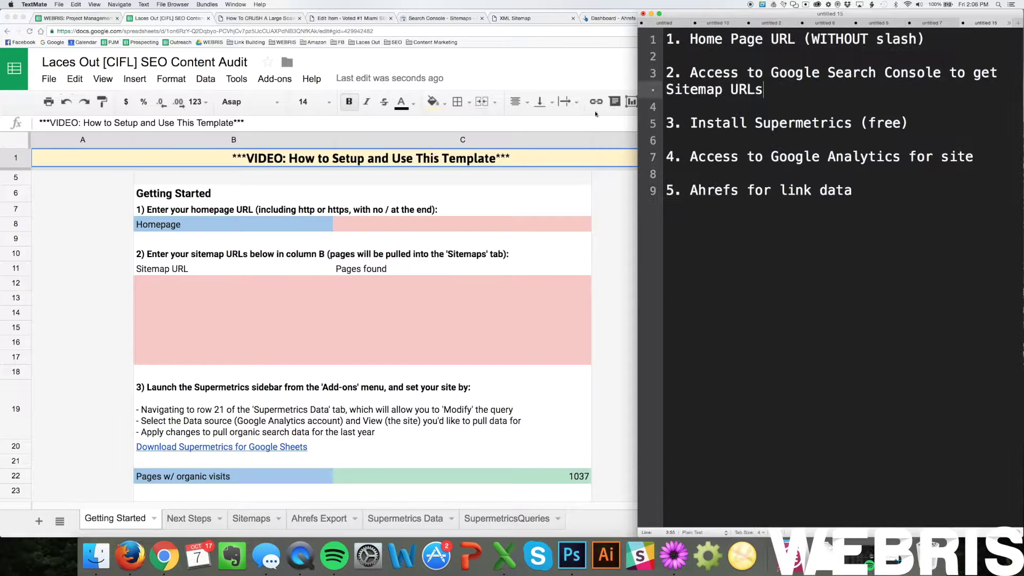
left_click(2, 361)
left_click(130, 556)
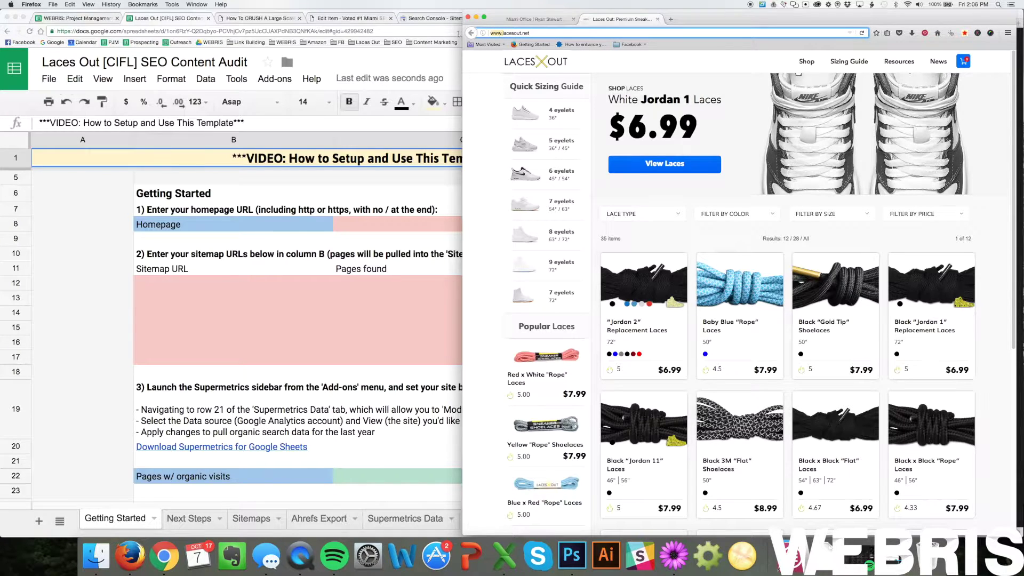
key("Return")
key("super+Tab")
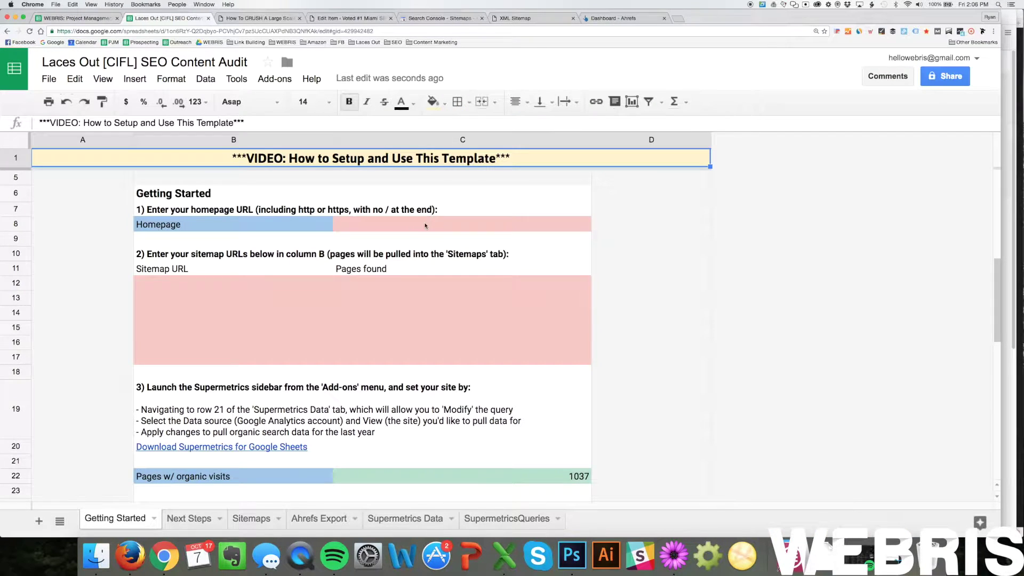
left_click(423, 224)
type("https://www.lacesout.net/")
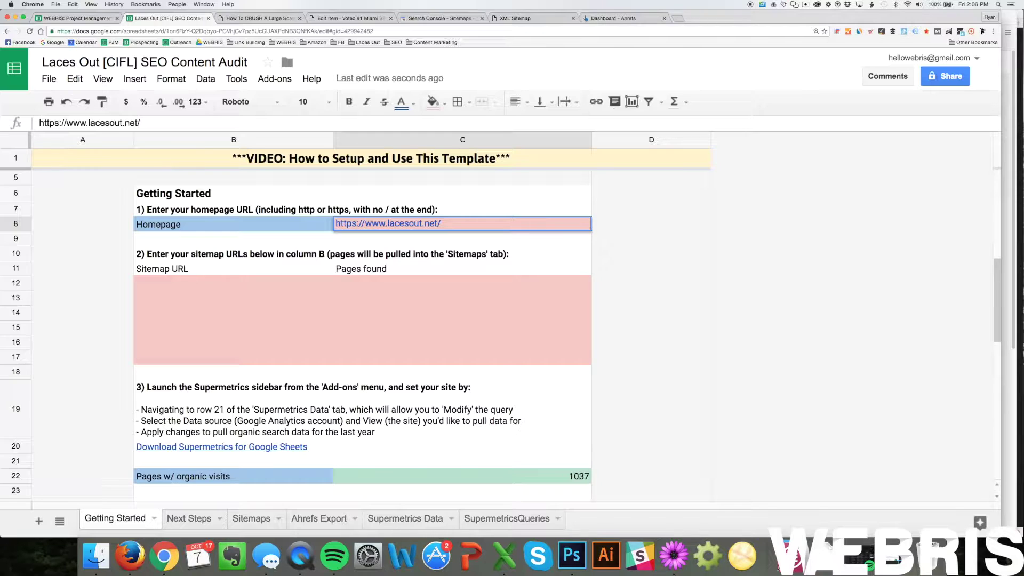
key("Return")
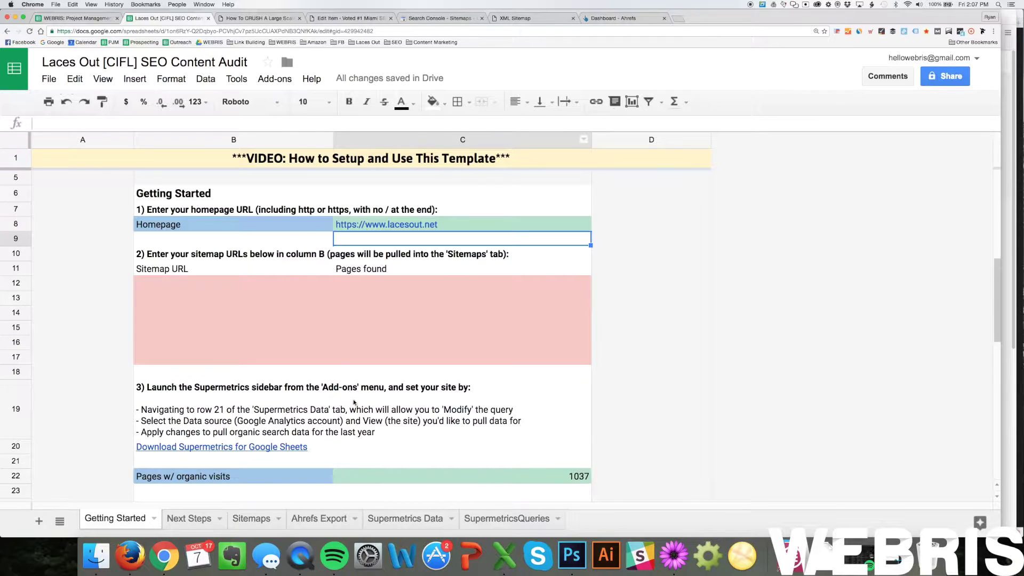
left_click(237, 286)
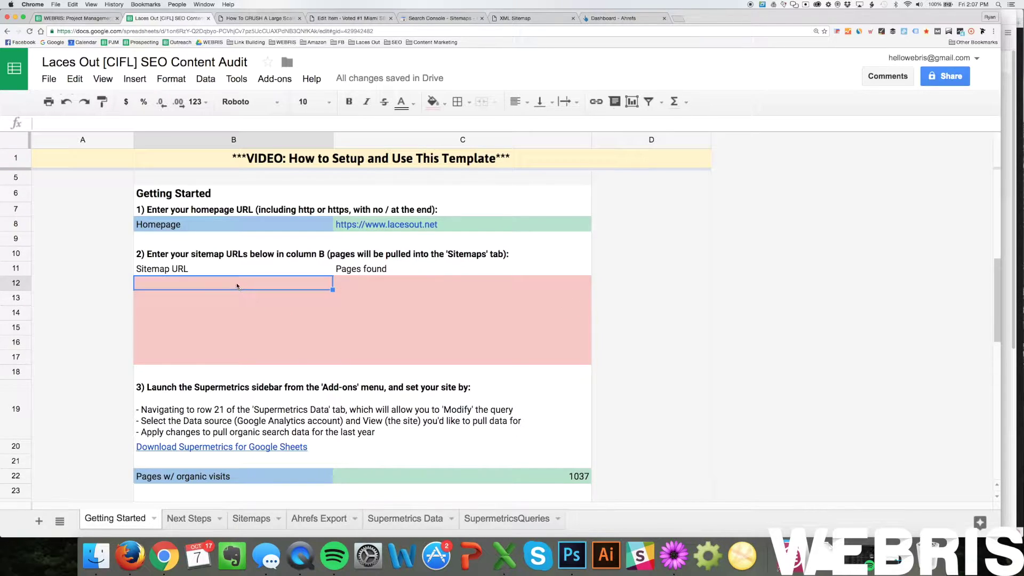
left_click_drag(245, 288, 218, 289)
left_click(349, 289)
left_click(278, 289)
Place Search Console beside the audit sheet and open /sitemap_index.xml from the Sitemaps report of the lacesout.net property.
left_click_drag(409, 23, 269, 27)
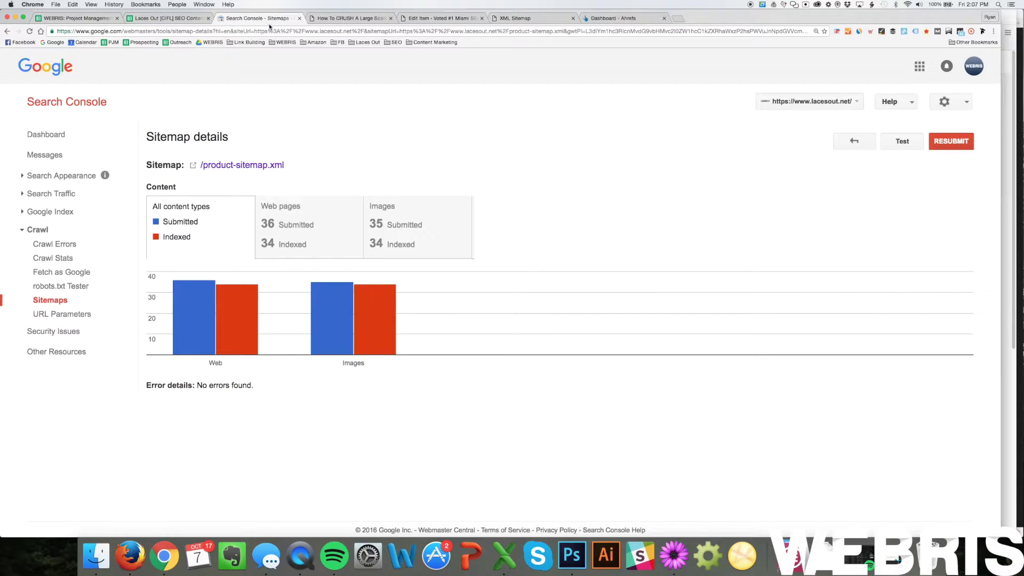
left_click(813, 100)
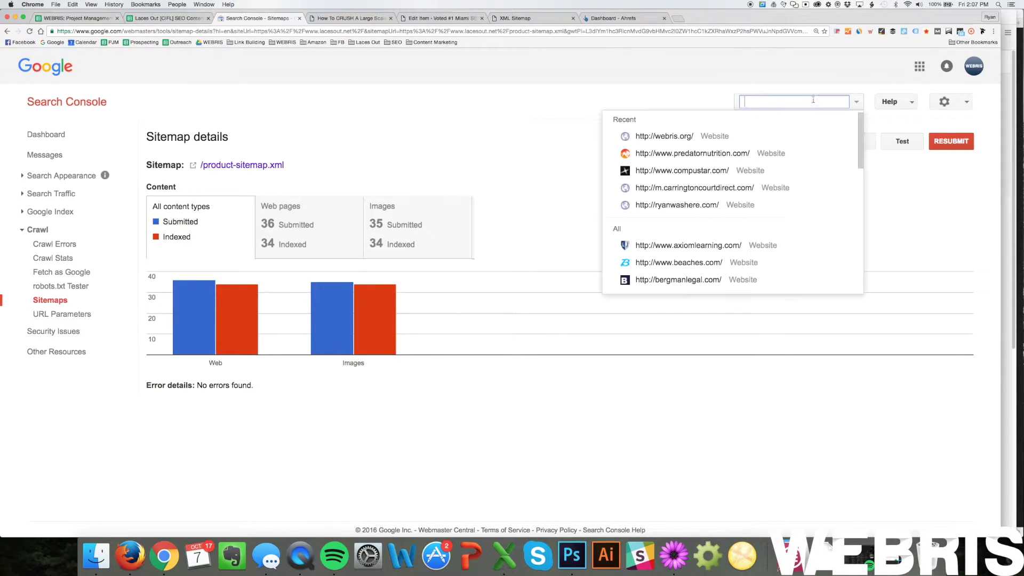
left_click(556, 96)
left_click(58, 299)
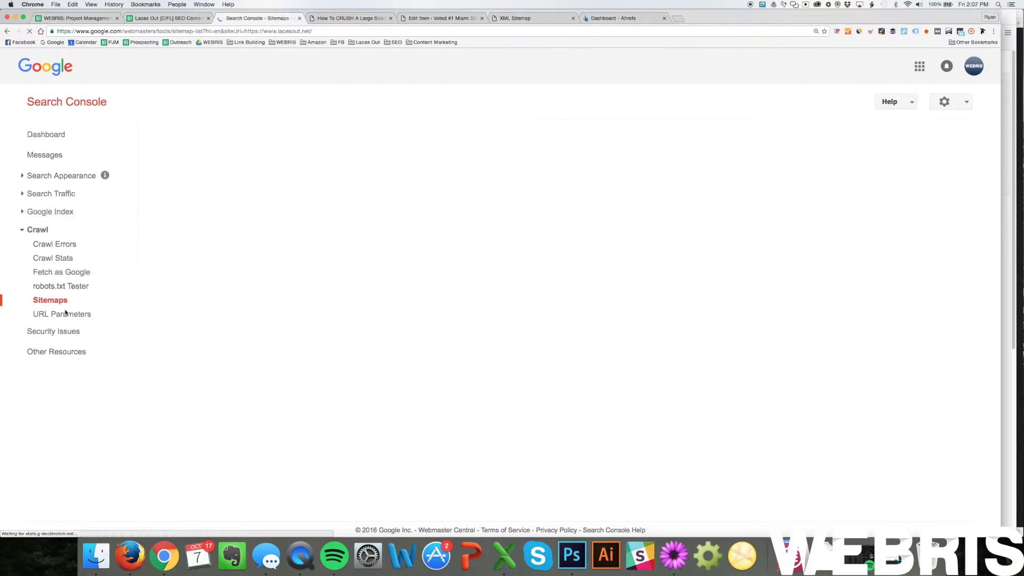
scroll(406, 179, "down", 2)
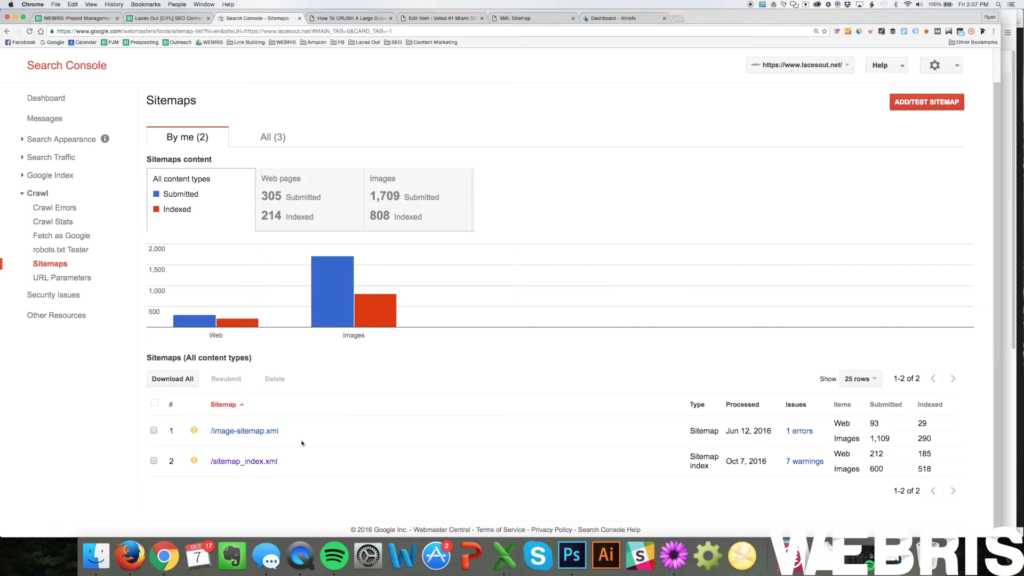
left_click(248, 463)
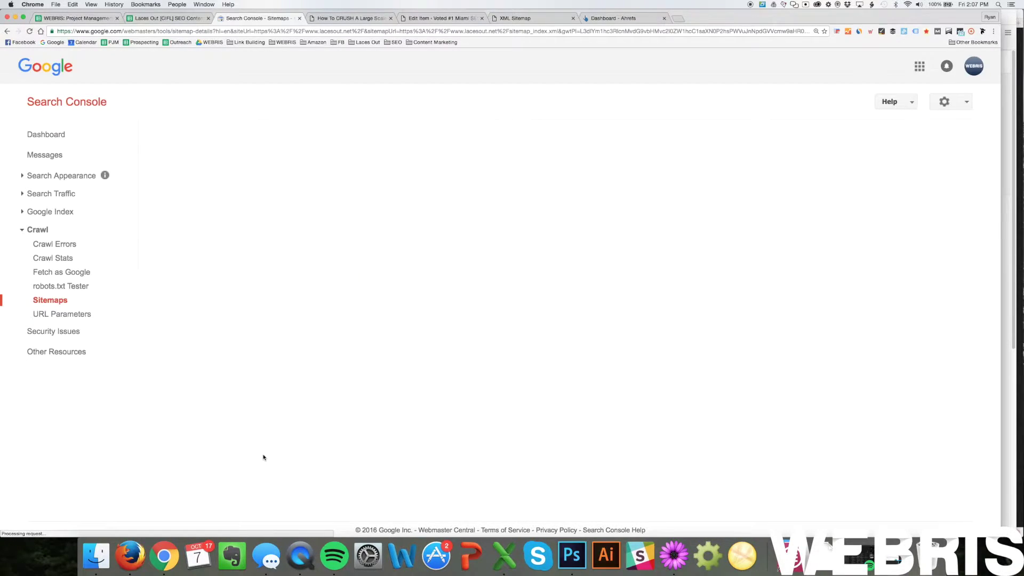
scroll(374, 267, "down", 4)
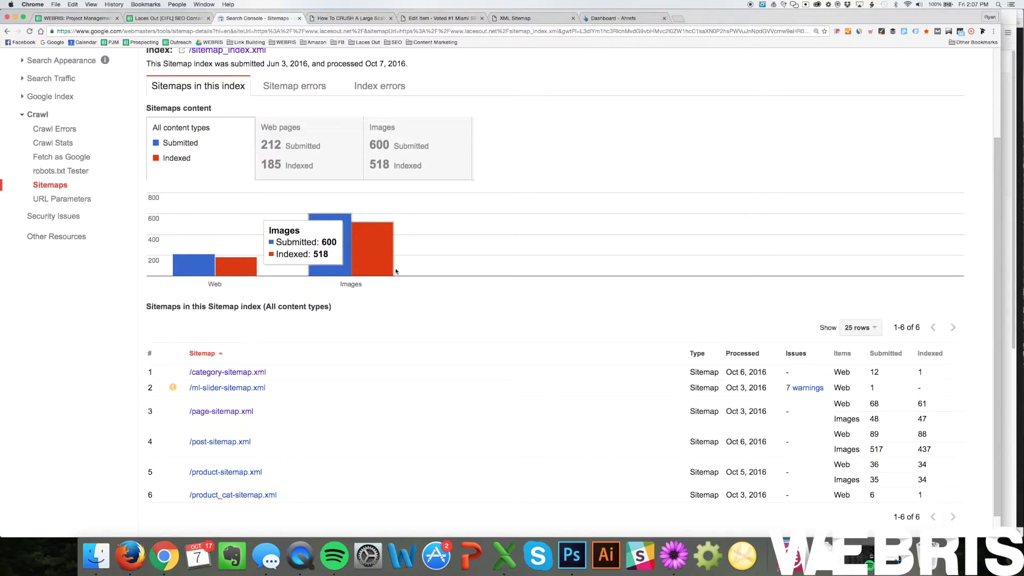
Open /category-sitemap.xml from the Search Console sitemap index as its live XML page and copy its full address.
left_click(168, 18)
left_click_drag(212, 284, 231, 357)
left_click(254, 19)
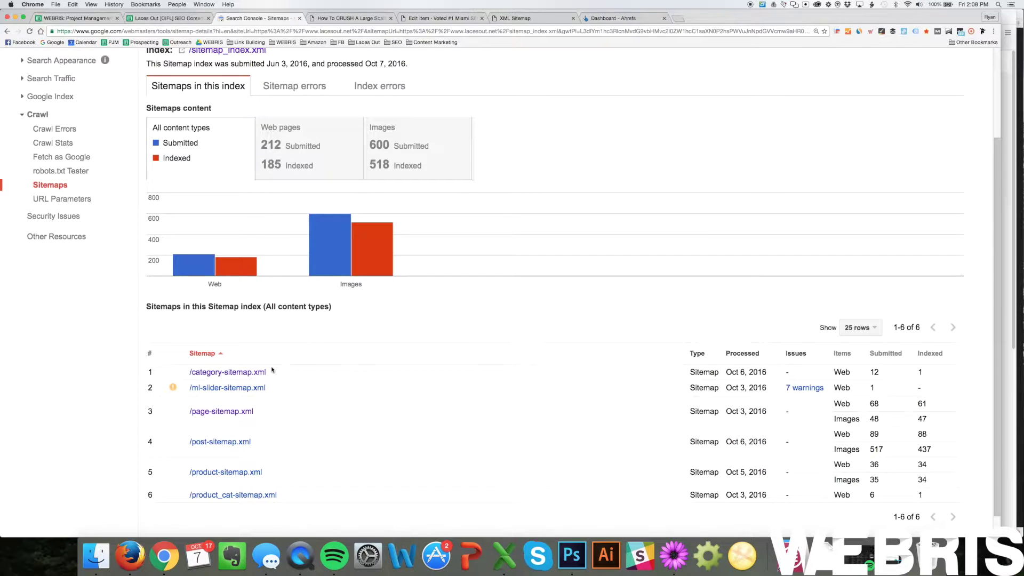
left_click(252, 375)
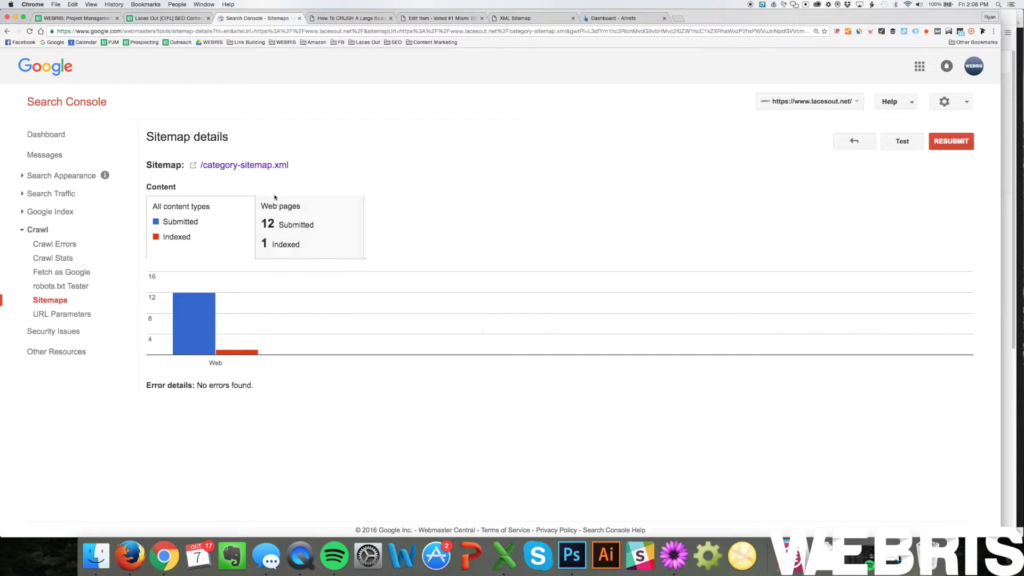
left_click(264, 167)
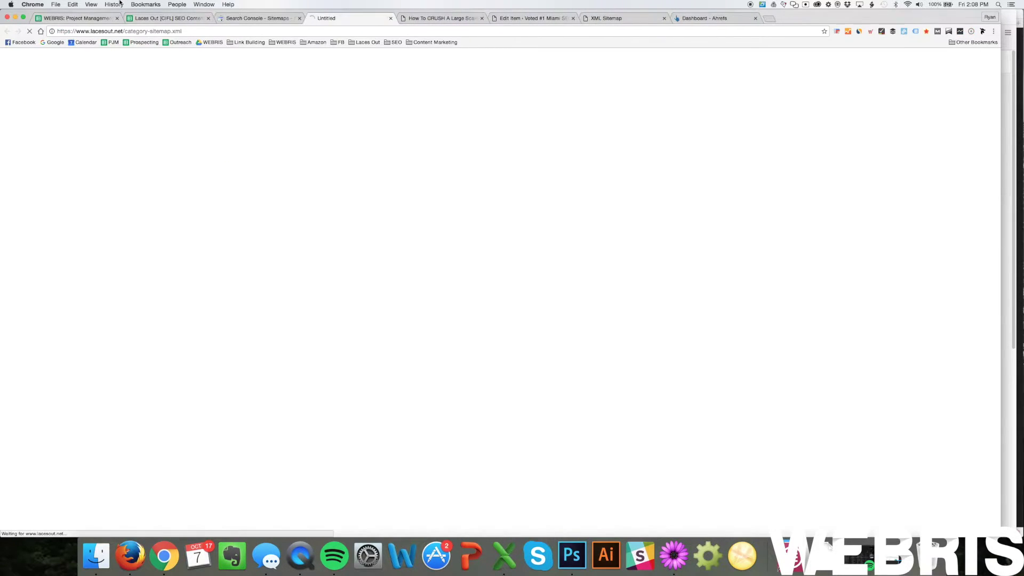
left_click(256, 18)
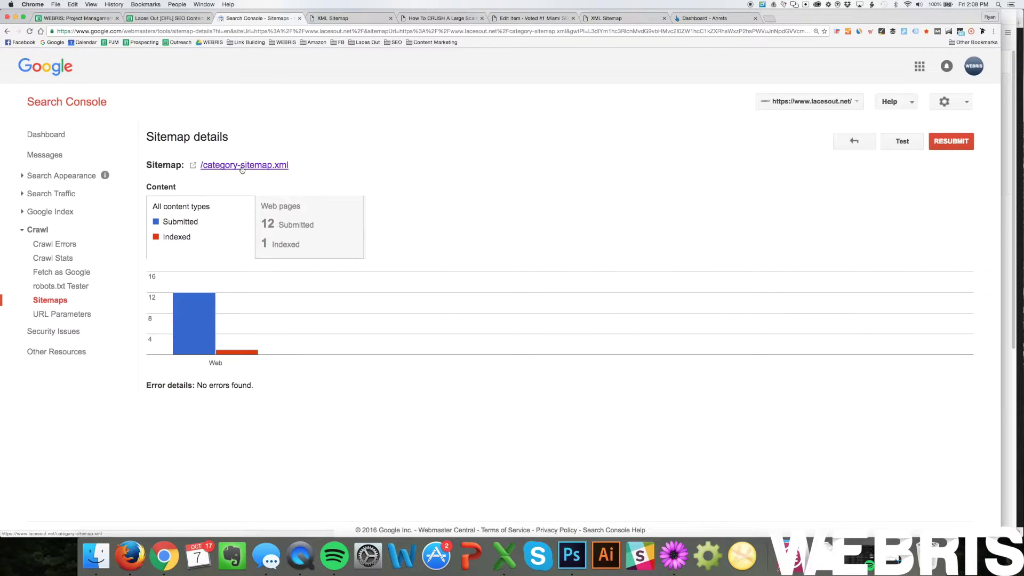
left_click(328, 18)
left_click(175, 29)
key("ctrl+c")
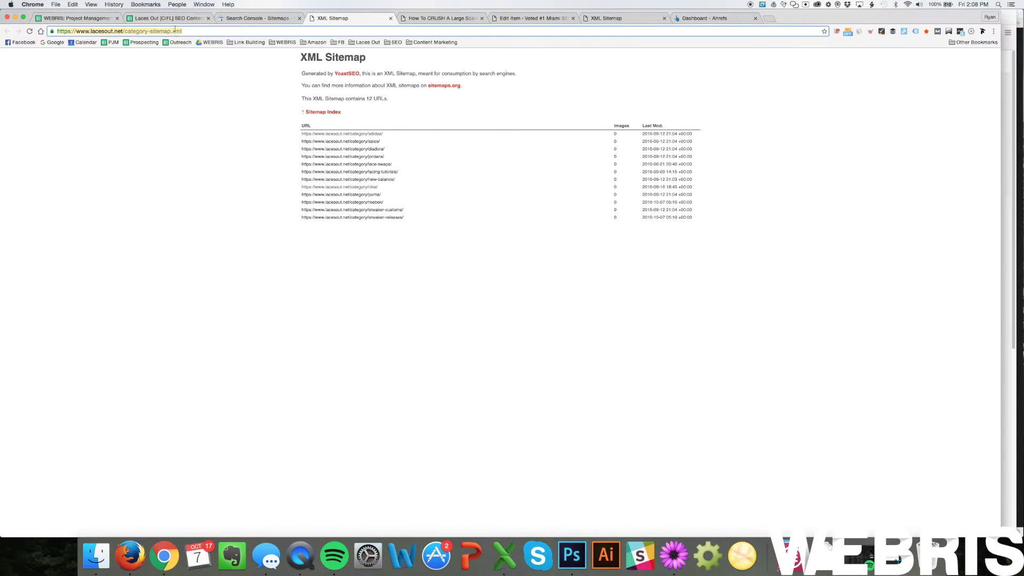
left_click(176, 18)
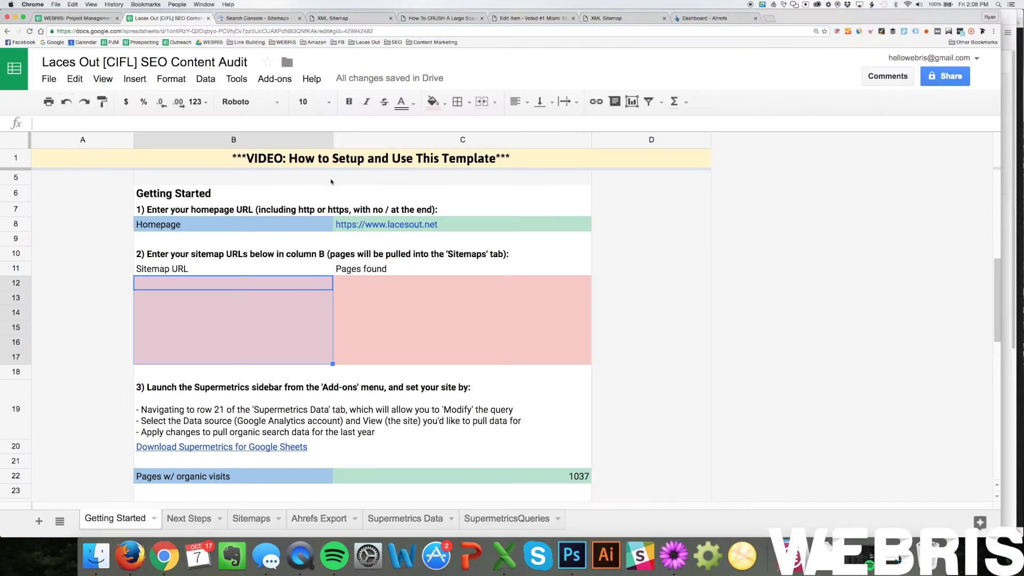
double_click(193, 283)
key("ctrl+v")
key("Return")
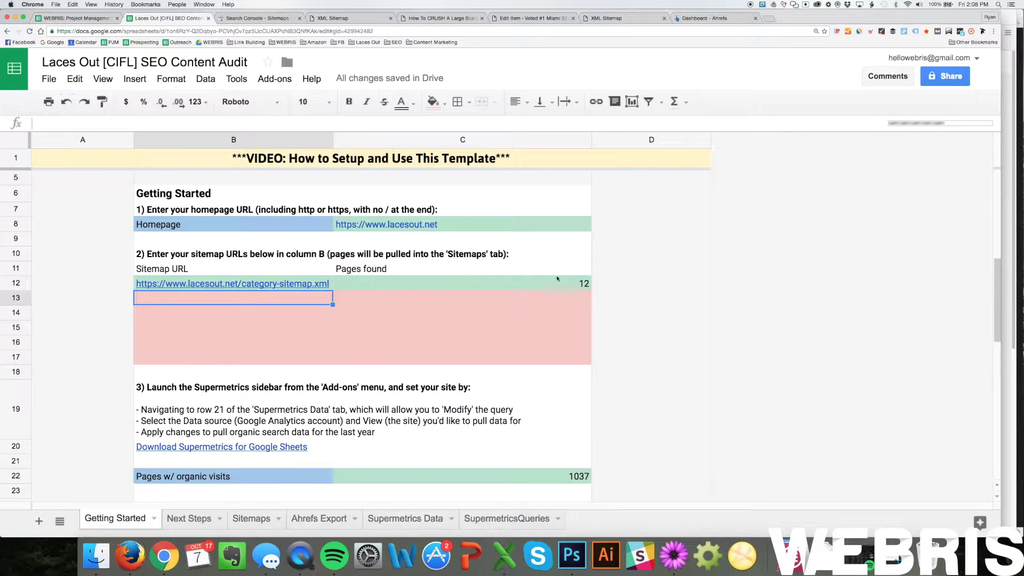
left_click(586, 284)
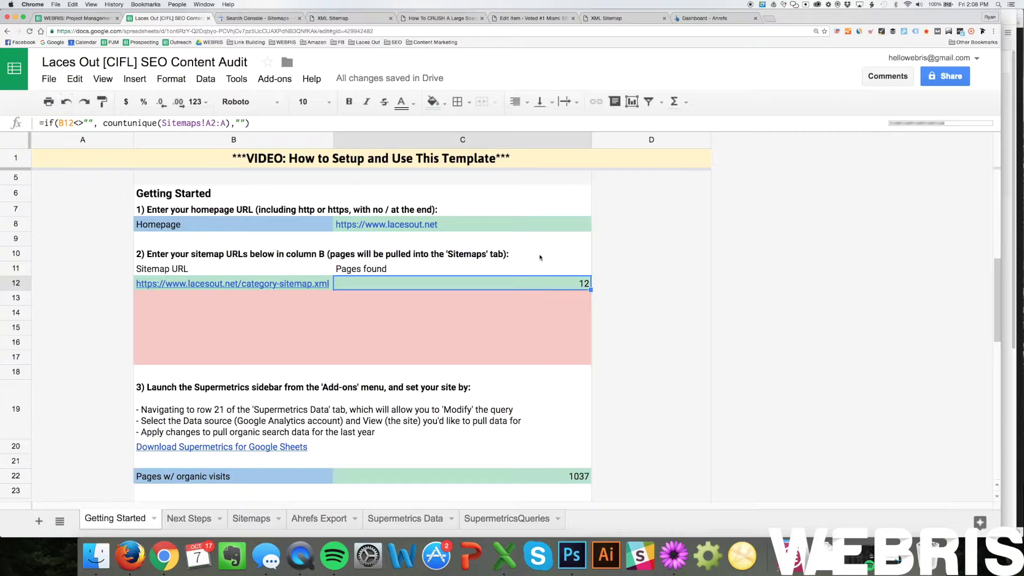
Close the category sitemap page, return to the sitemap index, and open the live /page-sitemap.xml to get its address.
left_click(257, 18)
left_click(7, 31)
left_click(368, 18)
left_click(391, 19)
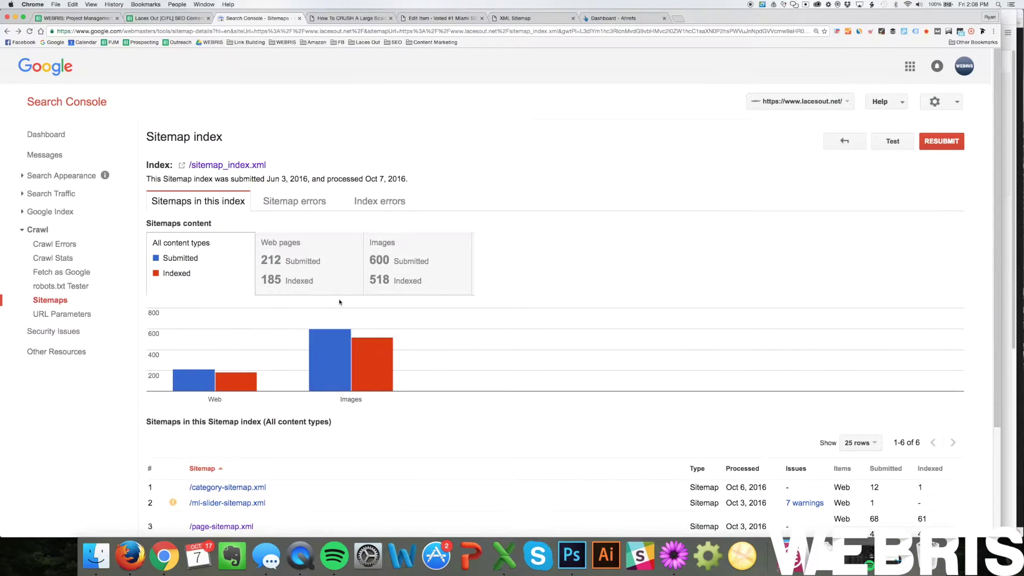
scroll(342, 298, "down", 3)
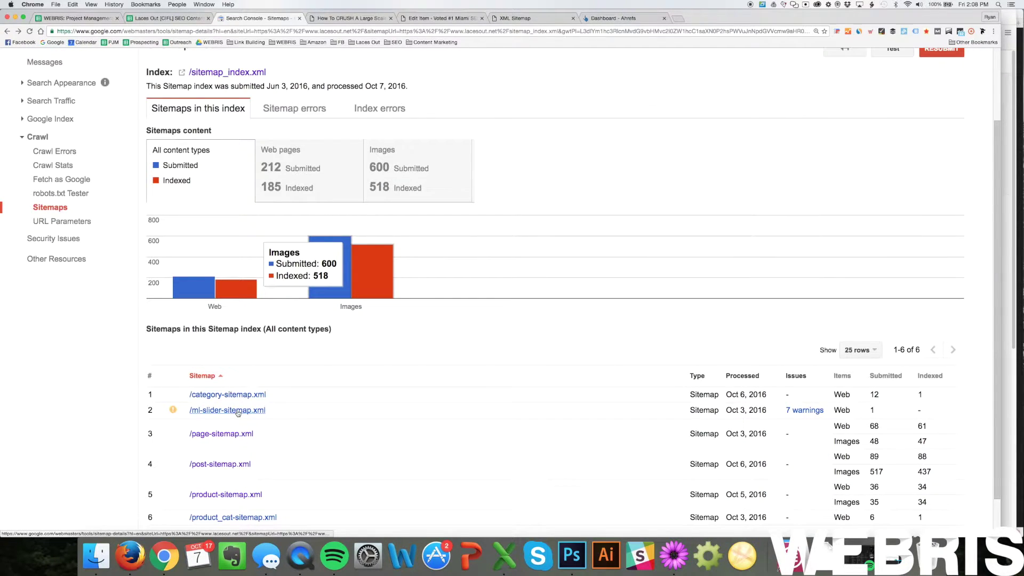
left_click(235, 411)
scroll(270, 414, "down", 1)
scroll(244, 388, "down", 1)
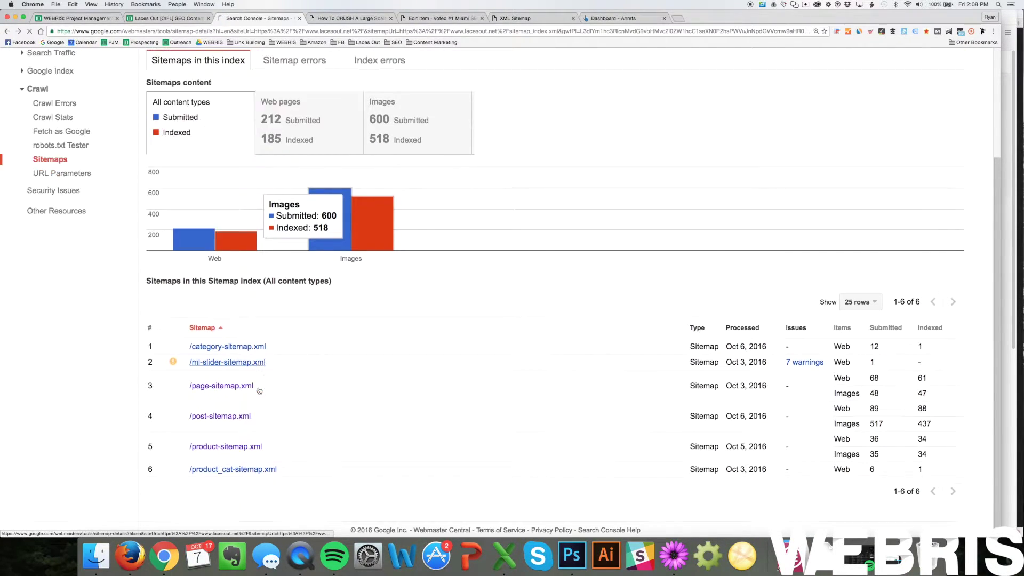
left_click(235, 390)
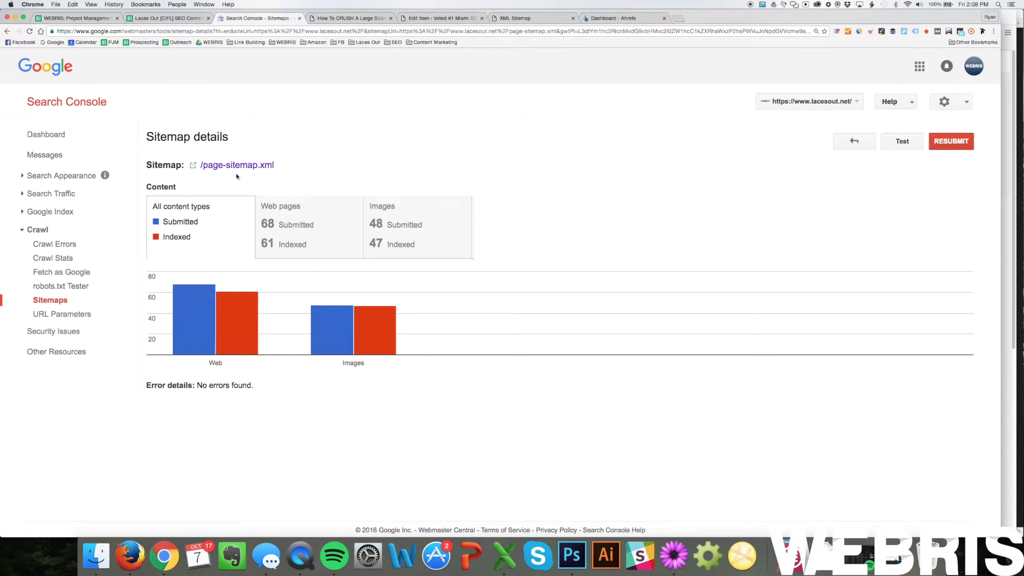
left_click(373, 166)
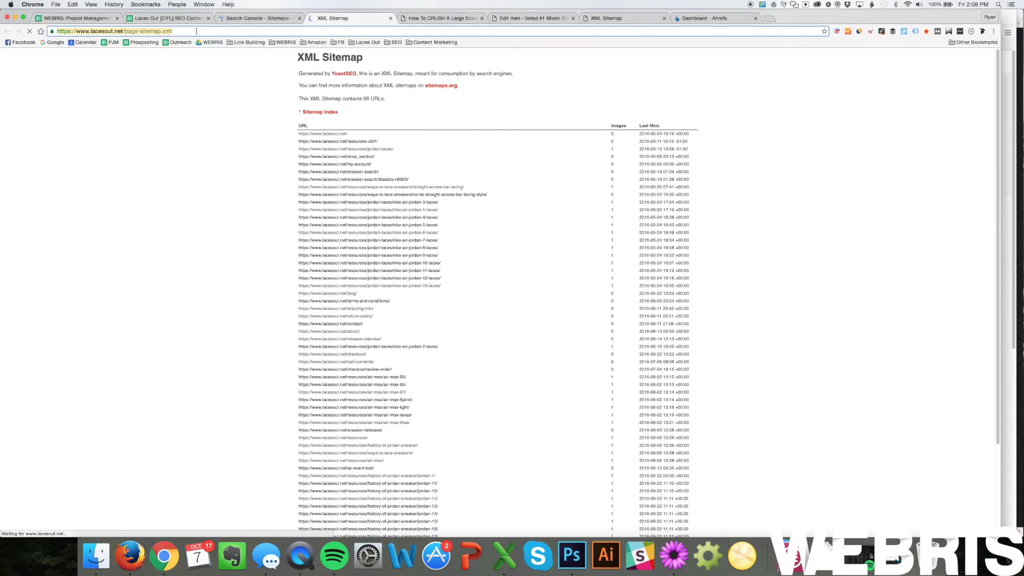
left_click(165, 19)
left_click(243, 298)
type("https://www.lacesout.net/page-sitemap.xml")
left_click(91, 296)
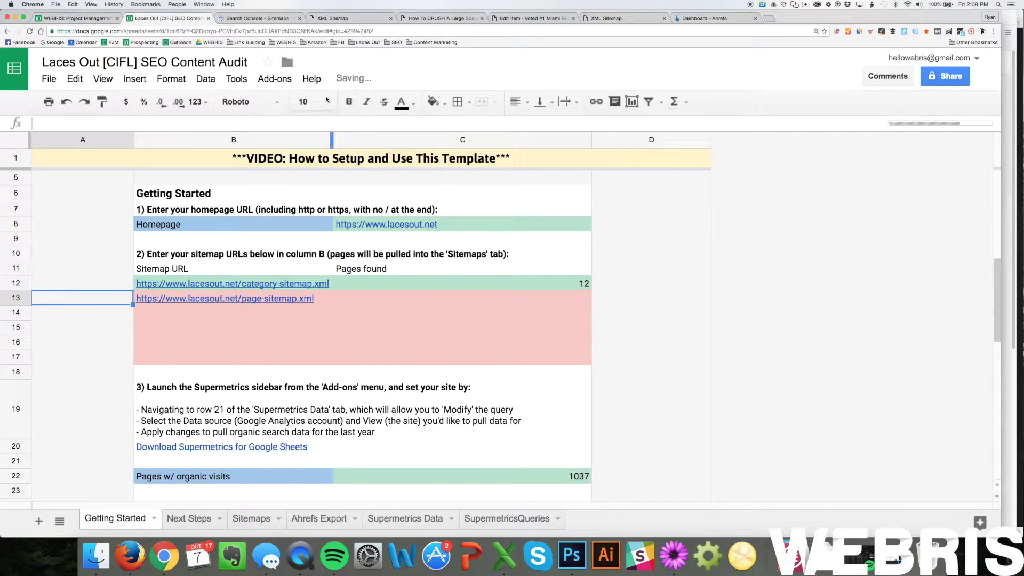
Close the page sitemap, open the live /post-sitemap.xml from the Search Console sitemap index, and copy its address.
left_click(319, 18)
left_click(391, 18)
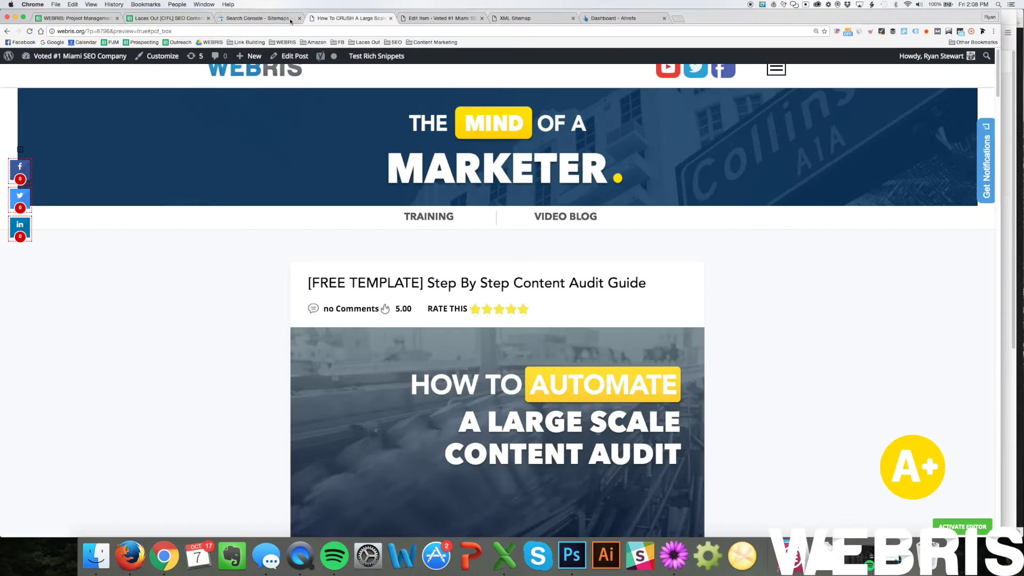
left_click(256, 18)
left_click(18, 32)
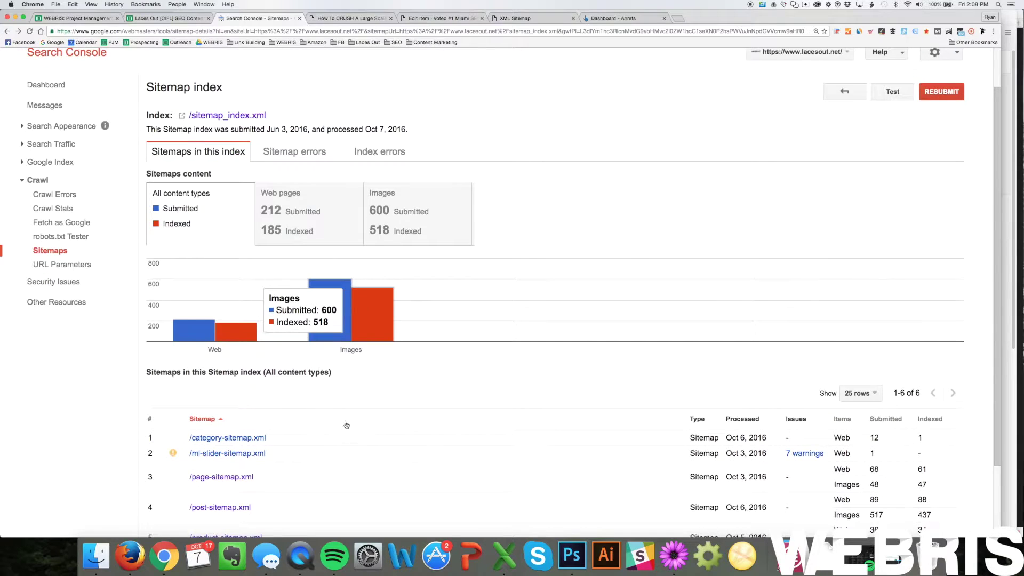
scroll(309, 472, "down", 3)
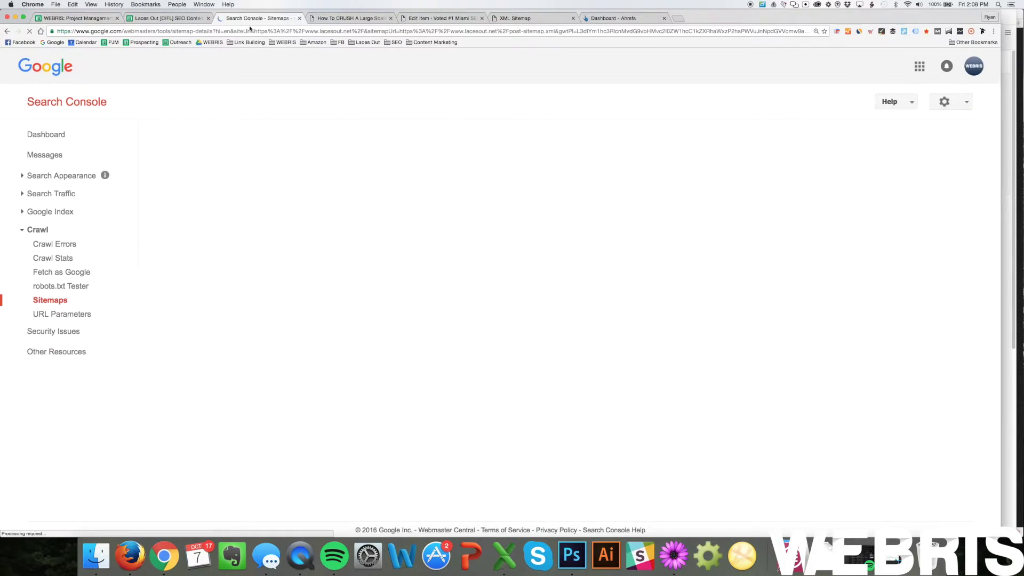
left_click(251, 166)
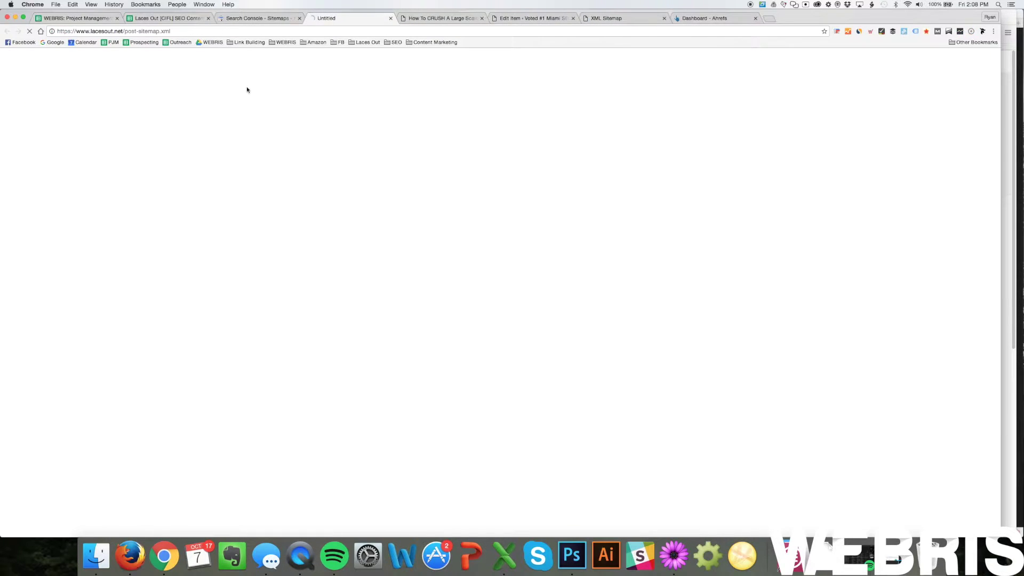
left_click(188, 31)
key("super+c")
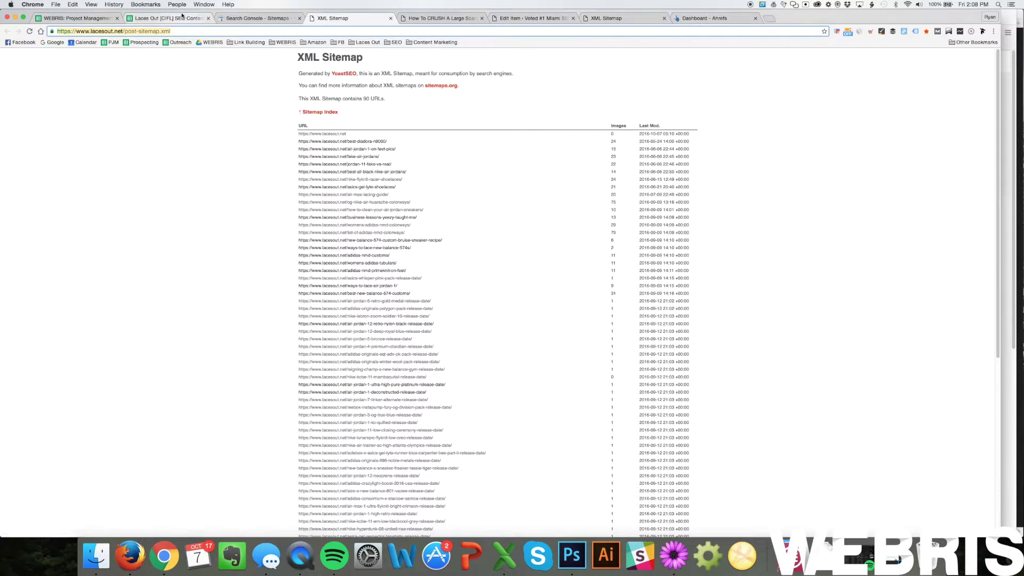
left_click(165, 18)
double_click(195, 313)
key("super+v")
type("\\")
key("Return")
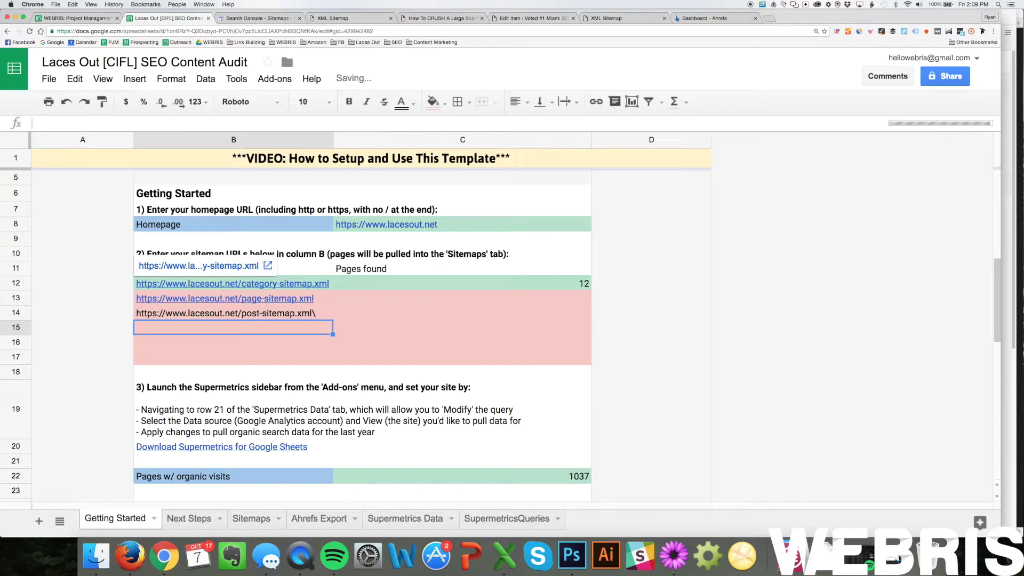
double_click(317, 312)
key("BackSpace")
key("Return")
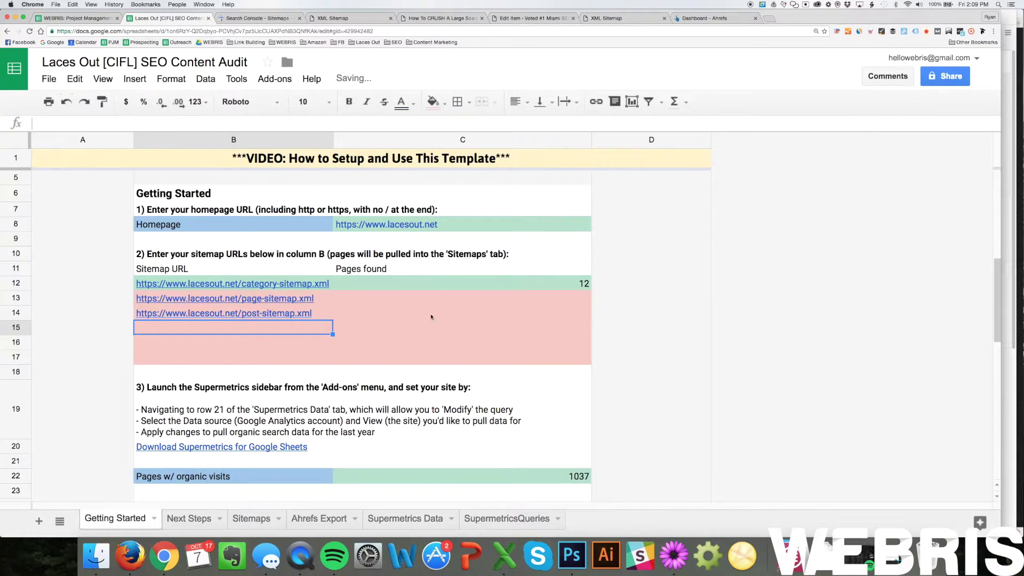
Close the post sitemap, open the live /product-sitemap.xml from the Search Console sitemap index, and copy its address.
left_click(342, 18)
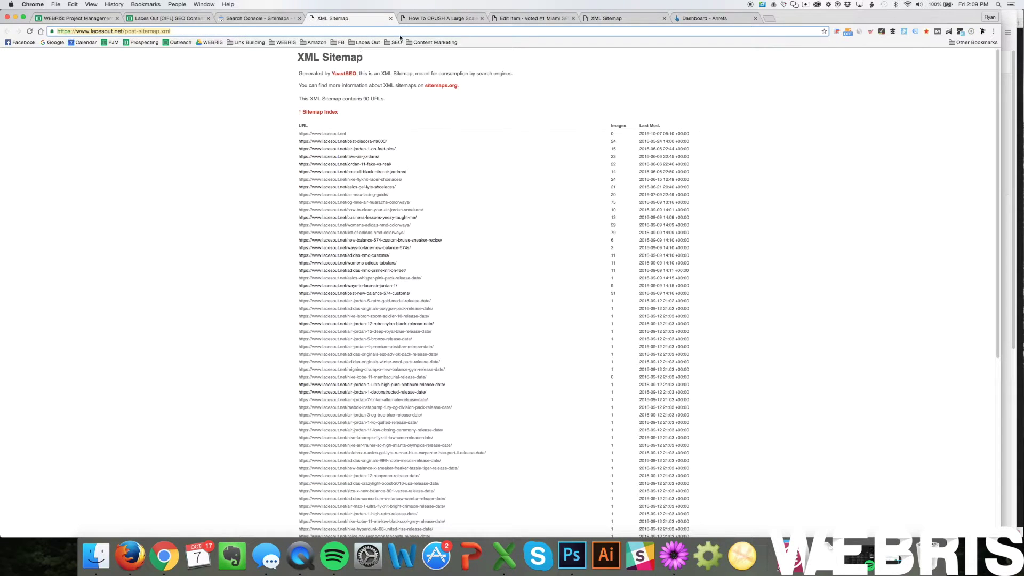
left_click(390, 20)
left_click(257, 18)
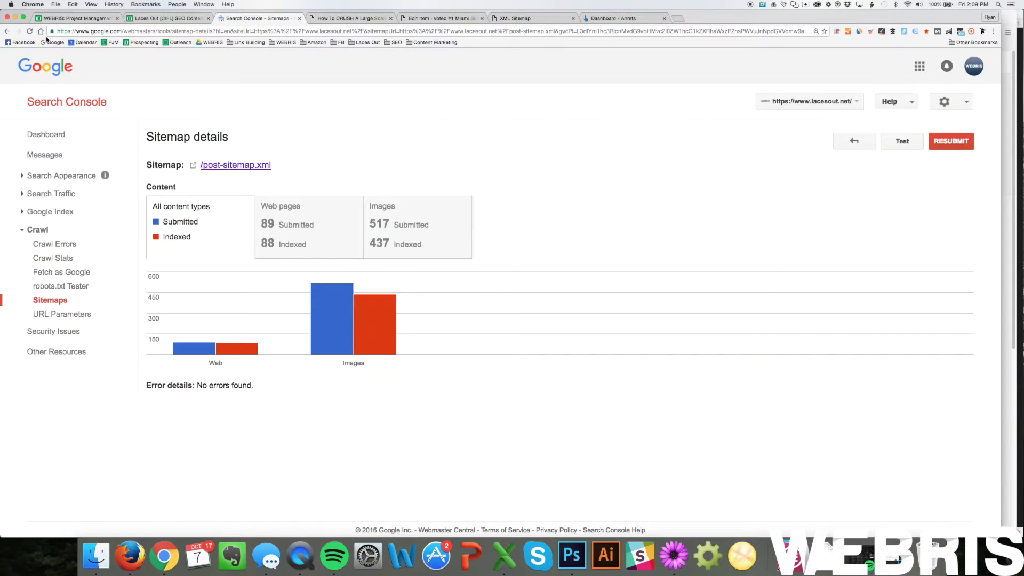
left_click(9, 33)
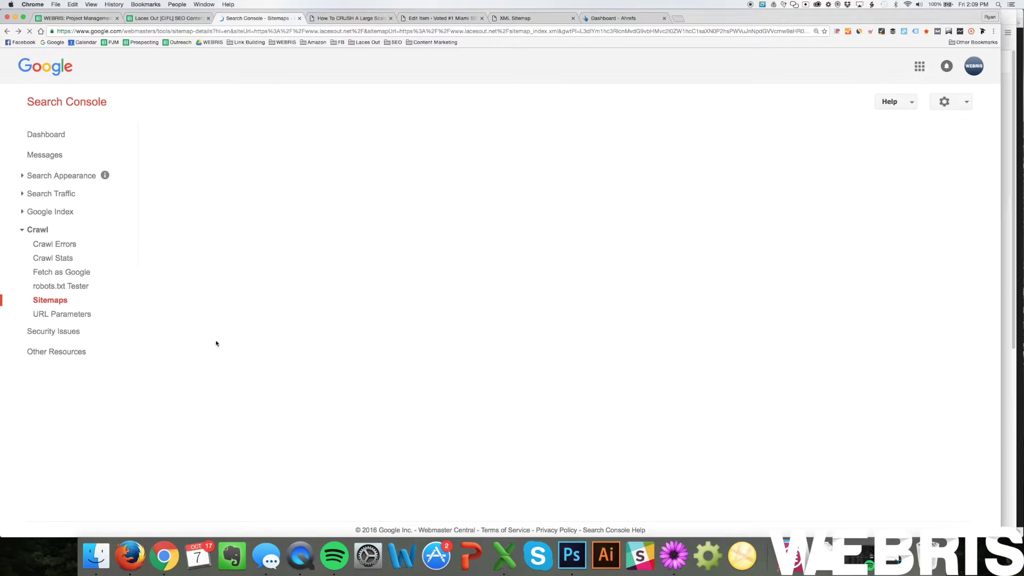
scroll(257, 509, "down", 3)
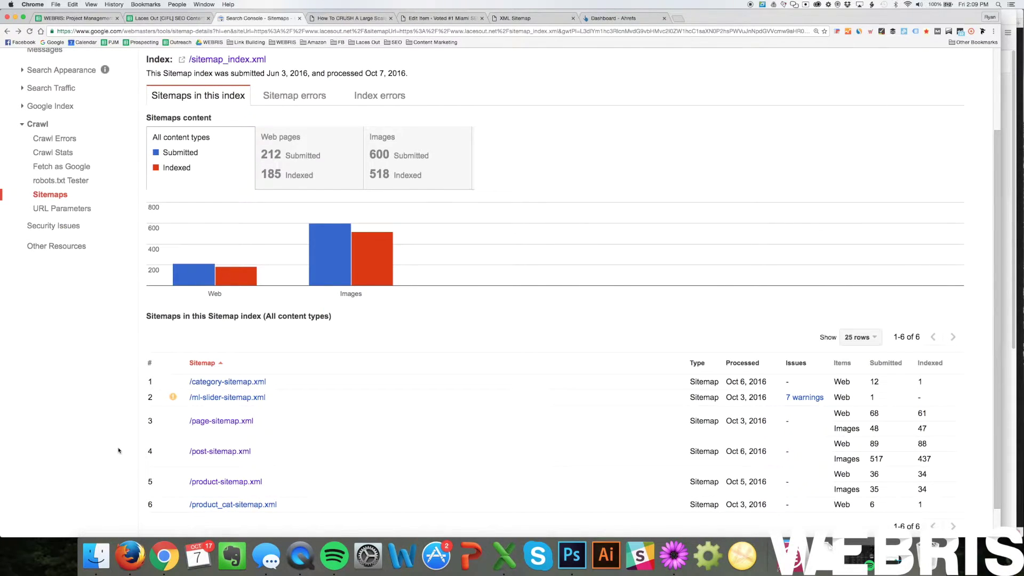
left_click(209, 482)
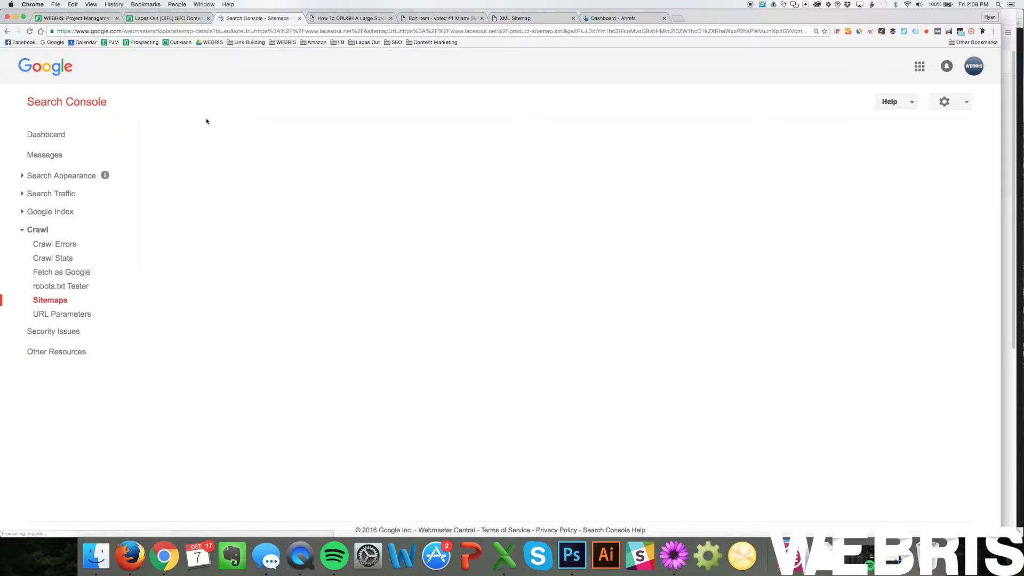
left_click(242, 167)
left_click(142, 32)
key("super+c")
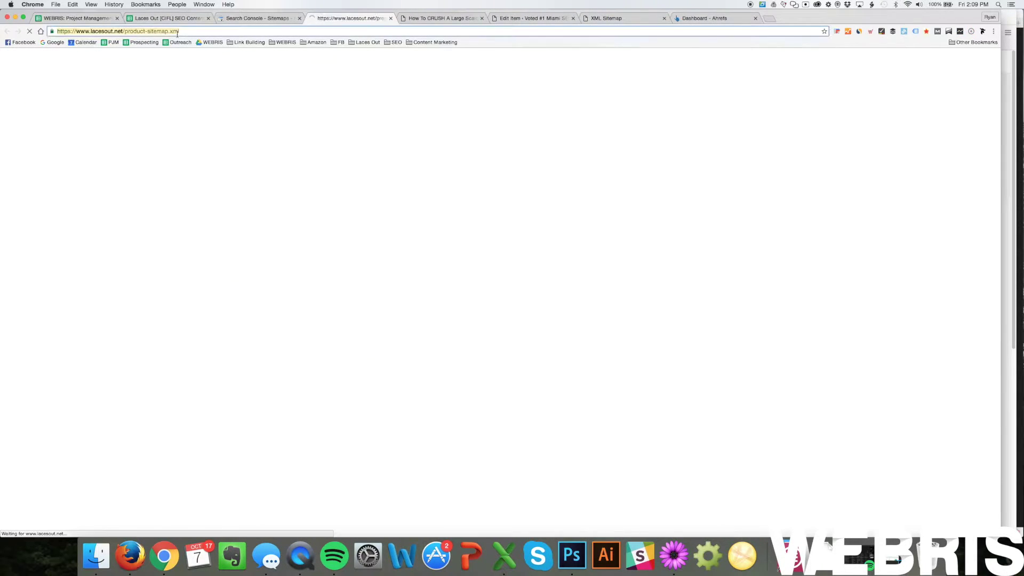
left_click(170, 20)
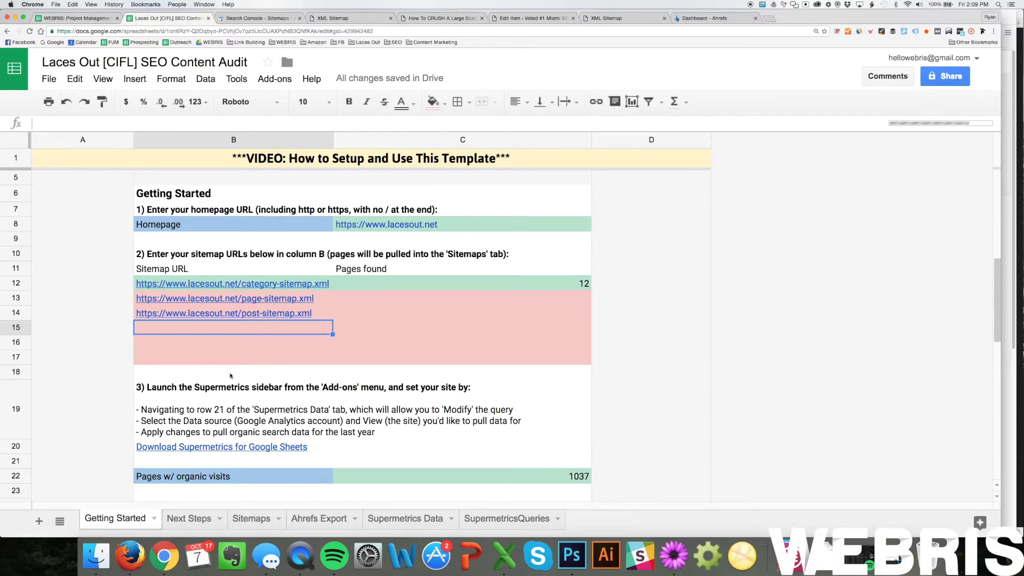
double_click(224, 335)
key("super+v")
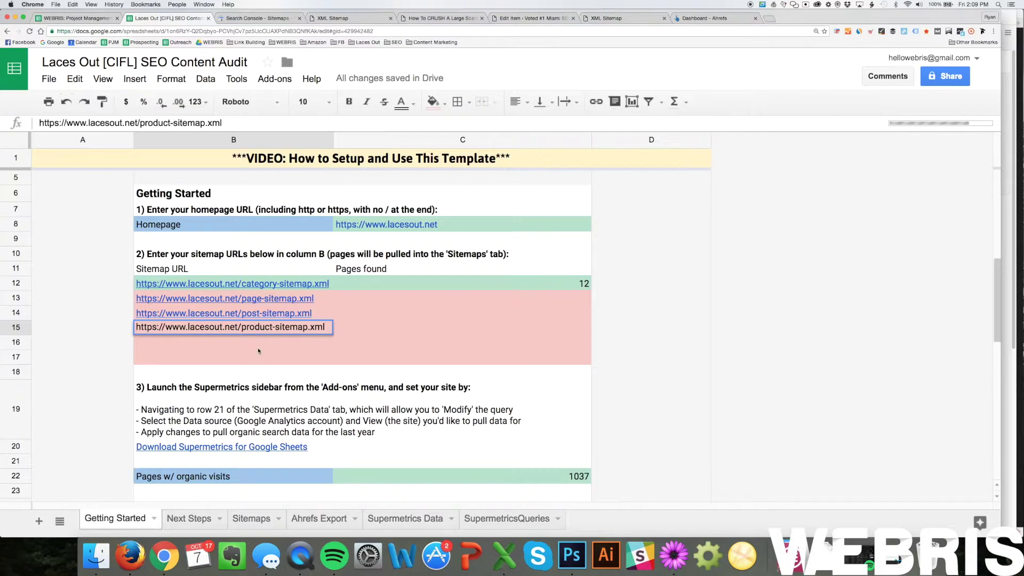
key("Return")
Close the product sitemap and Search Console pages and return to the Laces Out audit sheet.
left_click(352, 18)
left_click(390, 18)
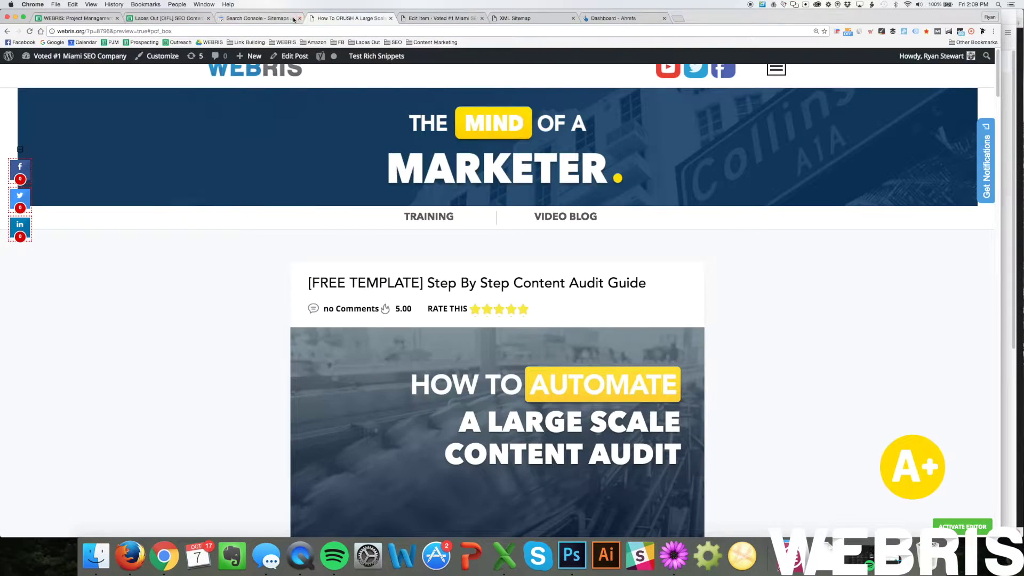
left_click(294, 19)
left_click(299, 18)
left_click(169, 18)
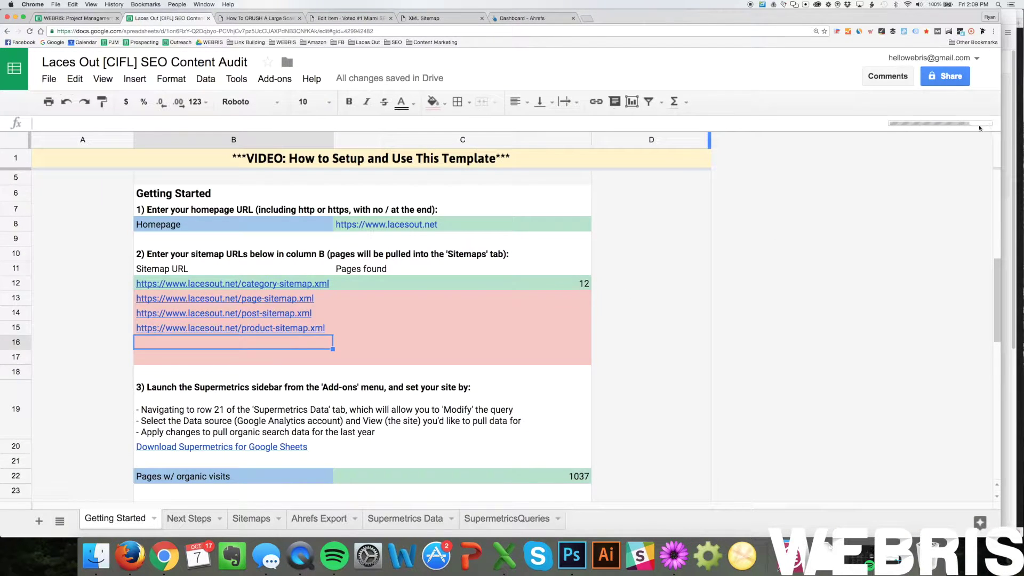
Review the Pages found counts for the four sitemaps and the URLs pulled into the Sitemaps sheet, ending on Getting Started.
left_click(478, 331)
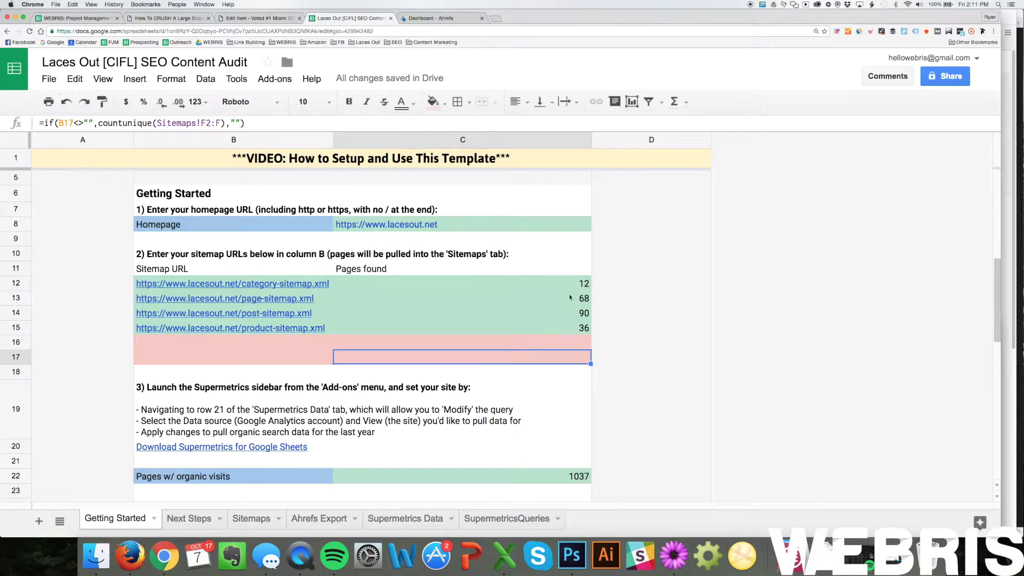
left_click_drag(570, 283, 573, 326)
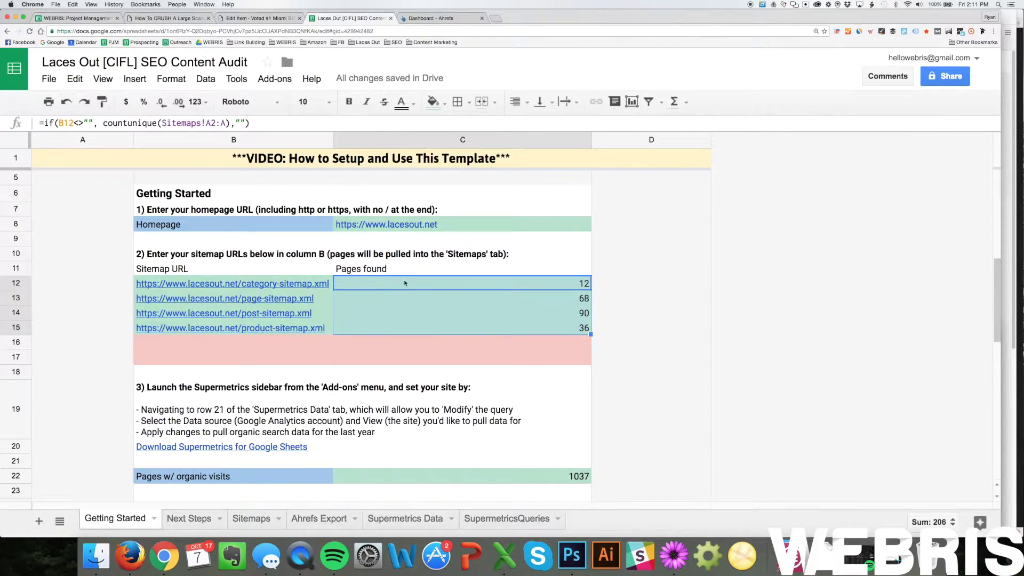
left_click(251, 519)
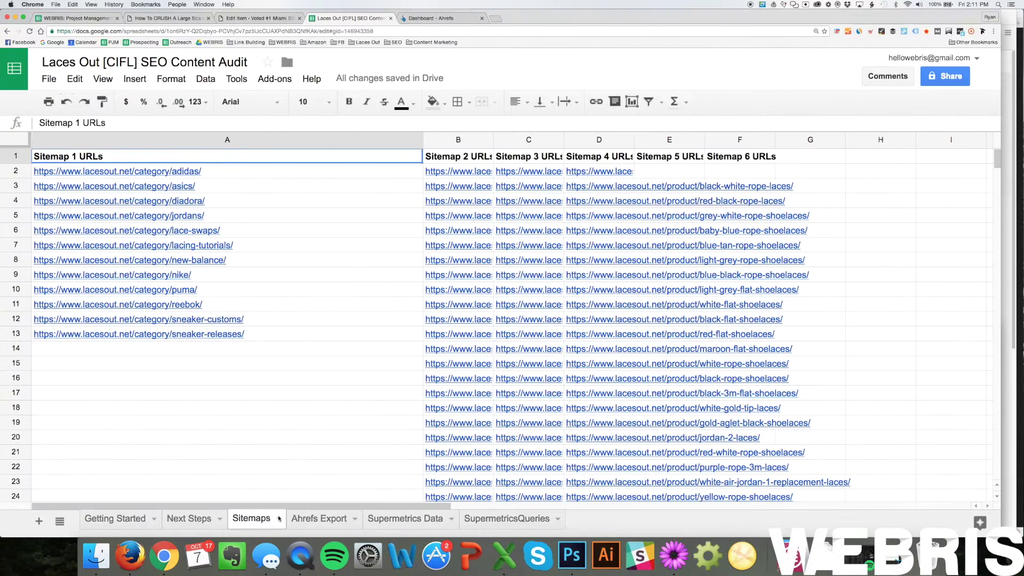
left_click(122, 520)
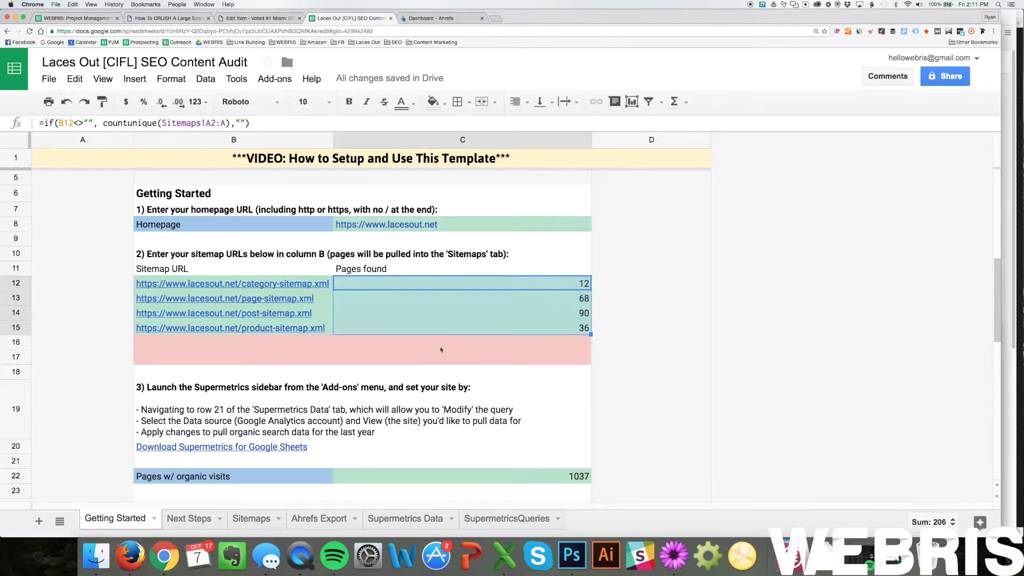
Read the Supermetrics setup instructions in Getting Started, open the linked Supermetrics add-on page, and close it.
scroll(440, 350, "down", 1)
left_click_drag(151, 355, 470, 341)
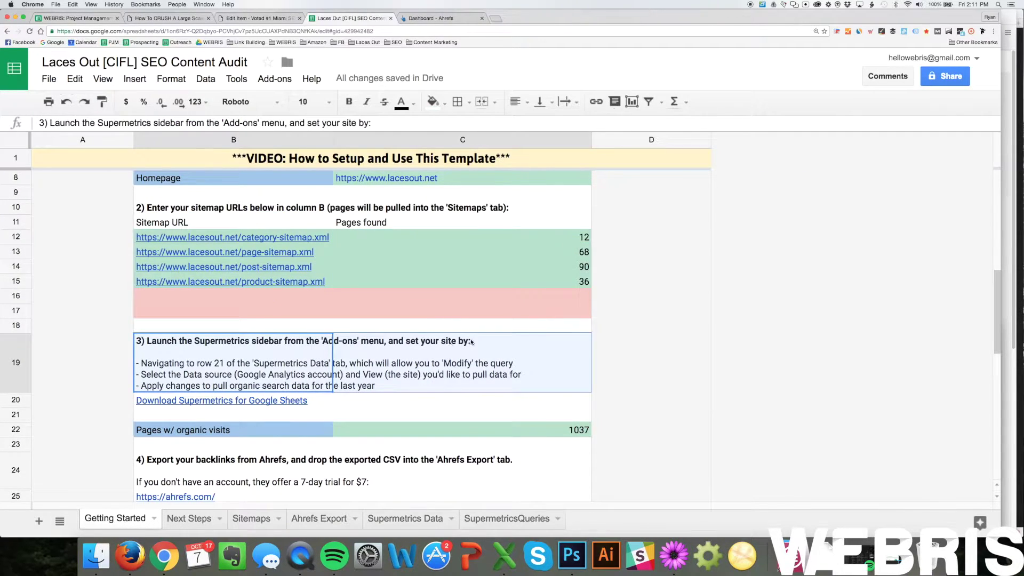
left_click(535, 344)
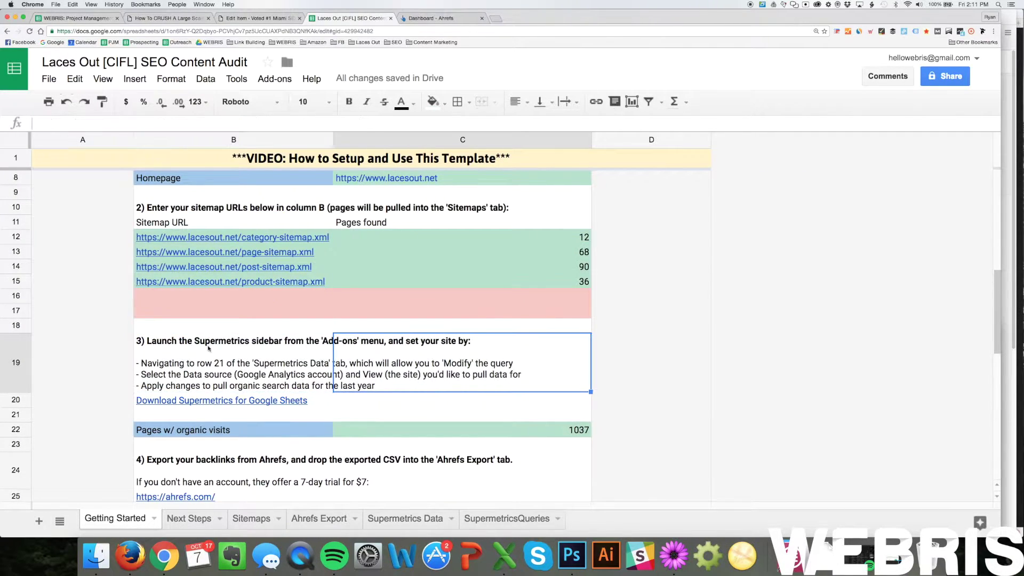
left_click(220, 390)
left_click(216, 400)
left_click(205, 393)
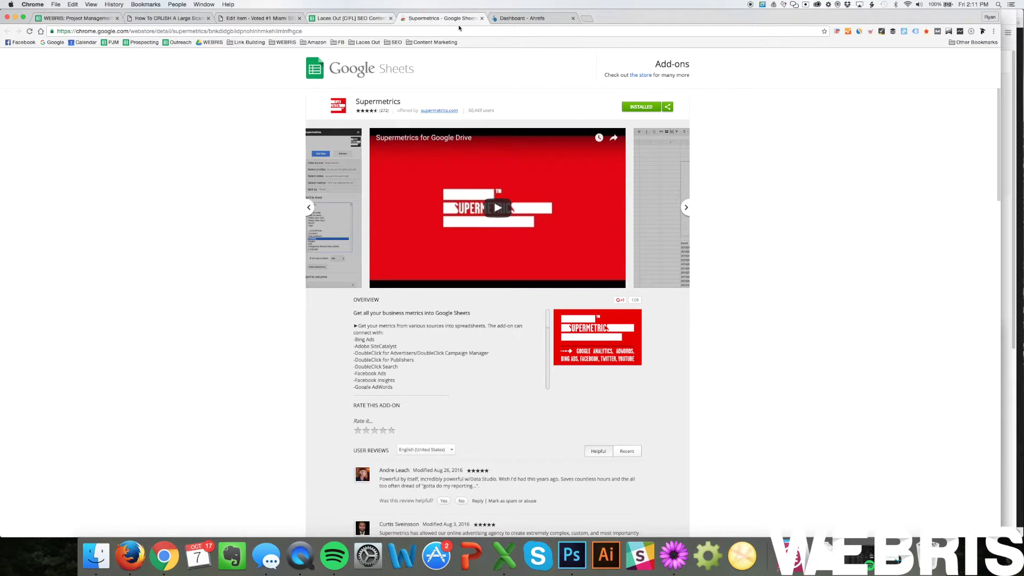
left_click(482, 18)
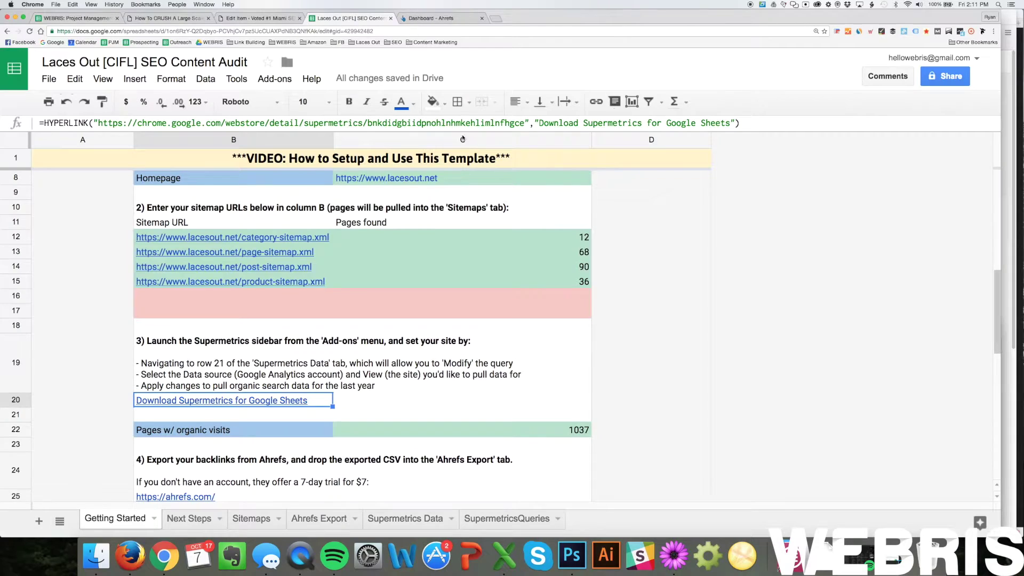
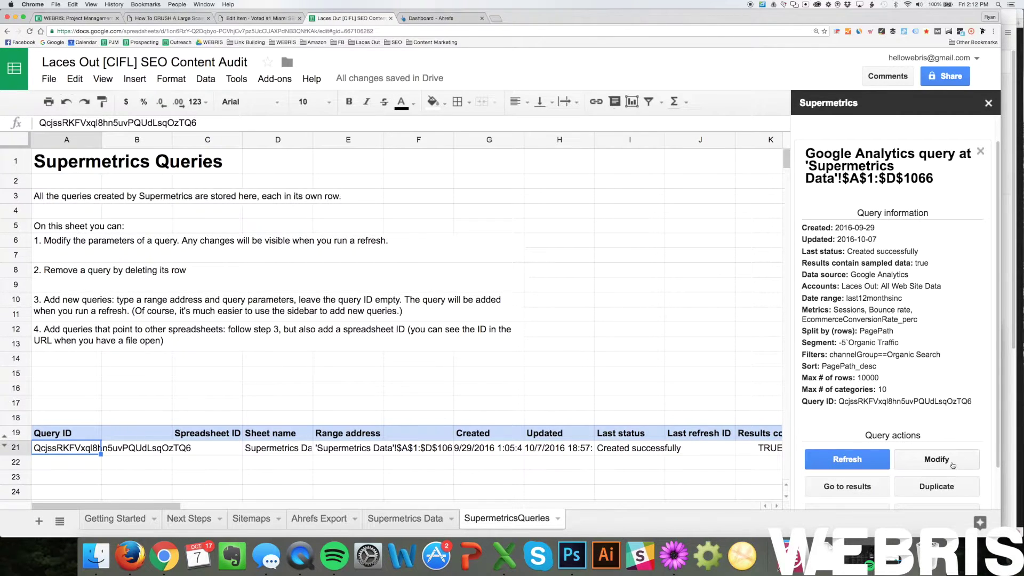
Open the stored Google Analytics query for modification in Supermetrics and check its data source, views and dates settings.
left_click(951, 466)
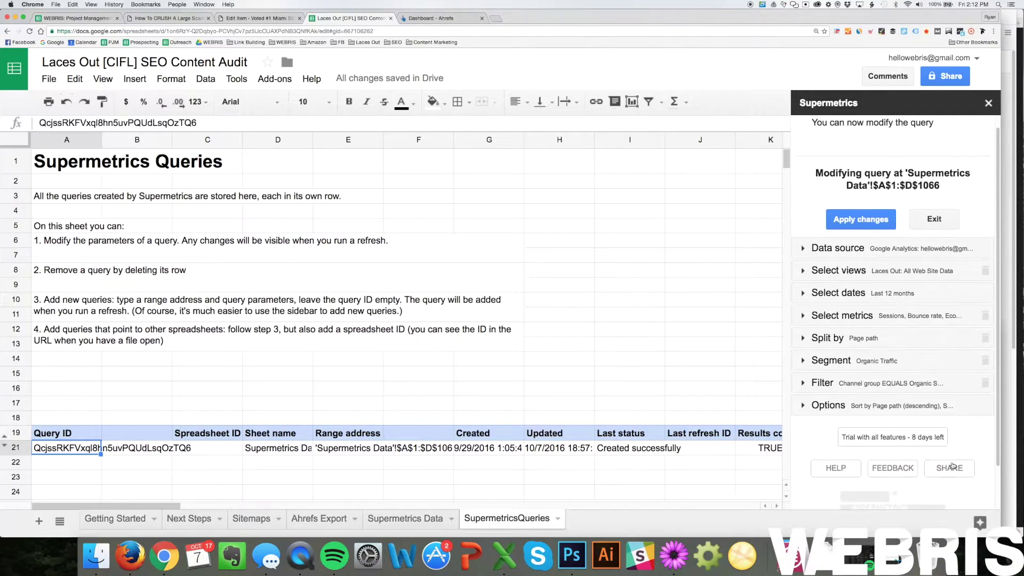
left_click(861, 249)
left_click(861, 249)
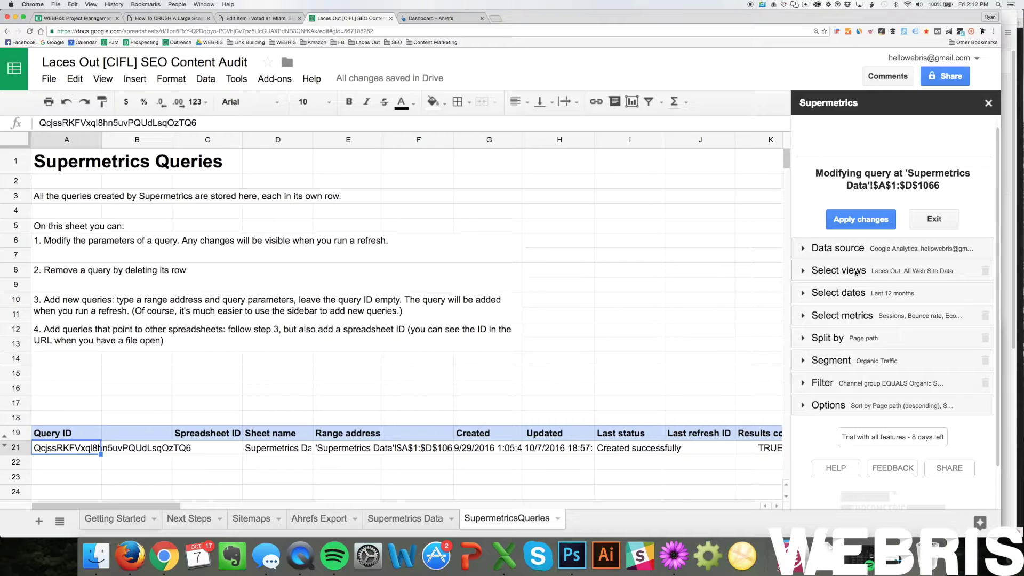
left_click(855, 273)
left_click(857, 303)
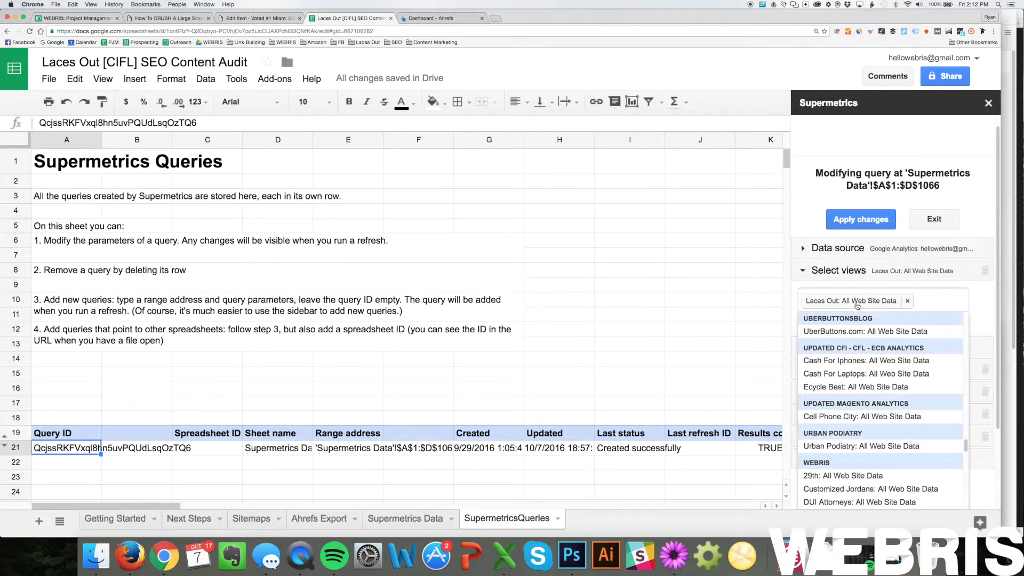
left_click(991, 221)
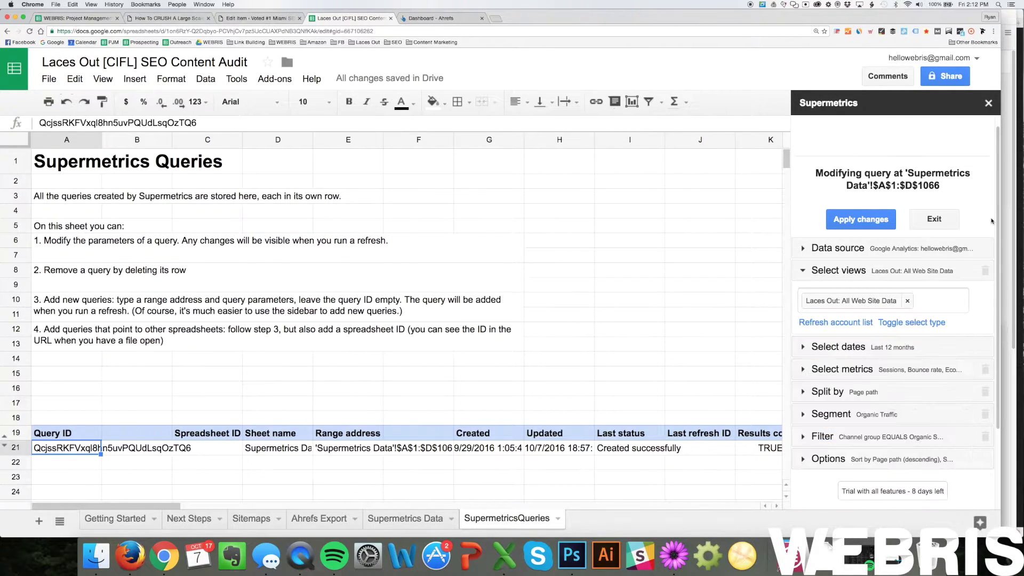
left_click(905, 346)
left_click(872, 294)
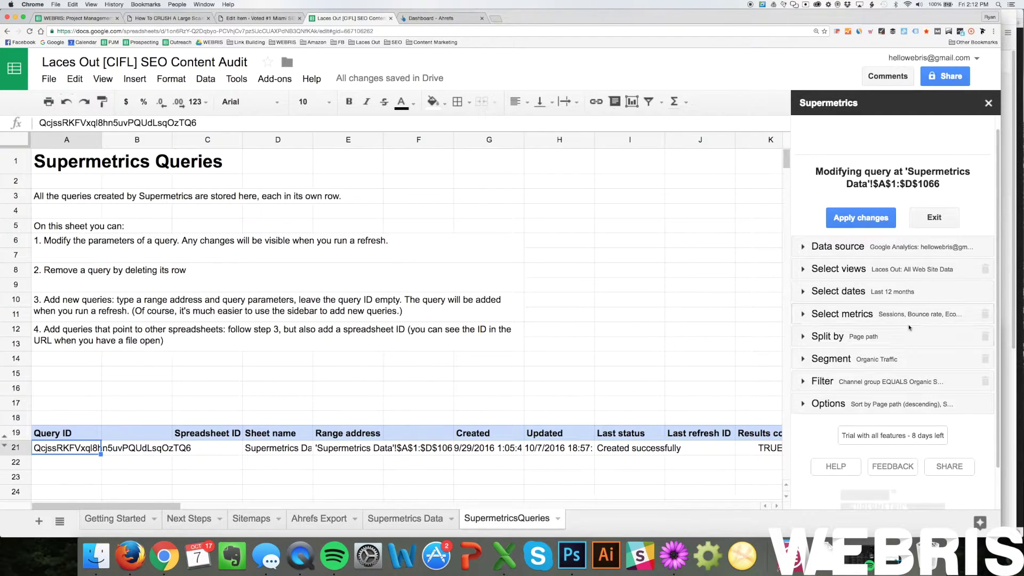
Examine the metrics selected for the Supermetrics query and the list of other available metrics.
left_click(875, 314)
left_click(931, 361)
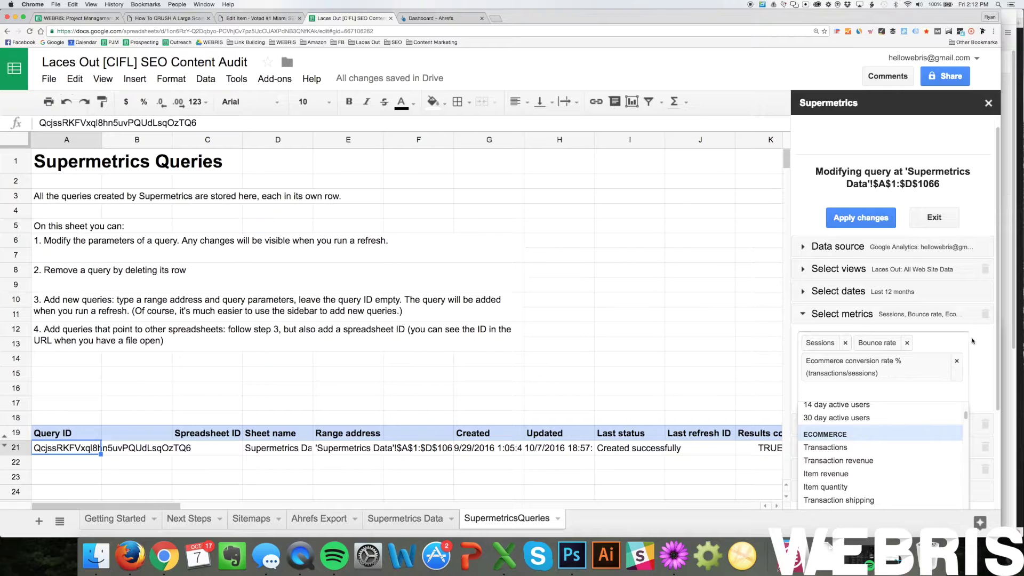
left_click(880, 348)
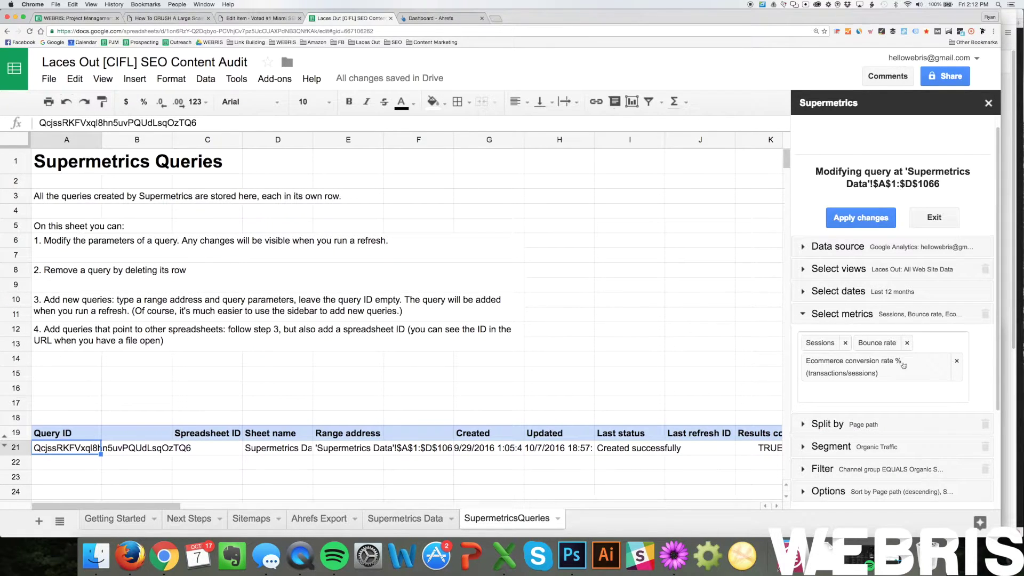
left_click(831, 344)
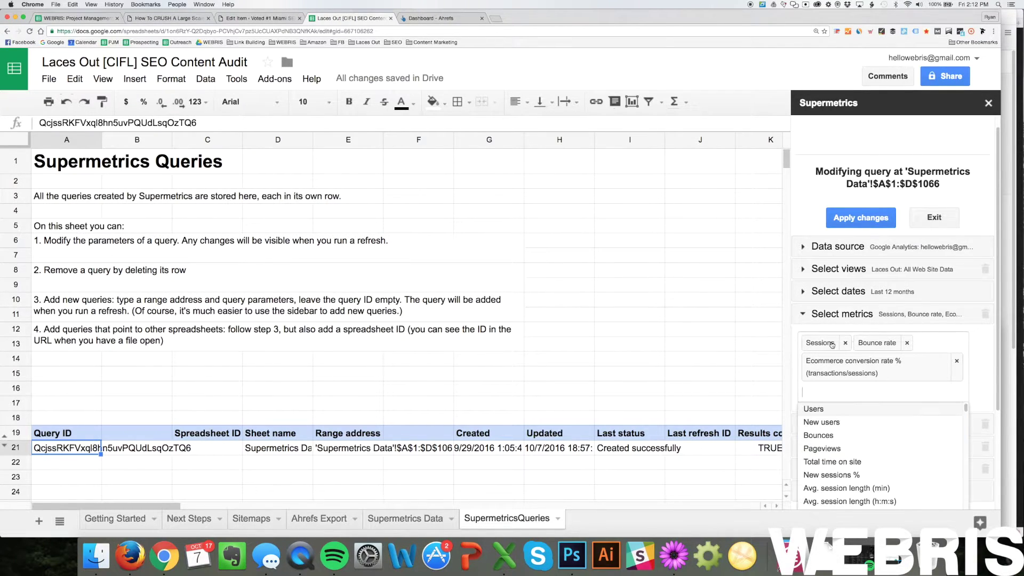
left_click(921, 338)
Try adding "Goal conversion rate, all goals" to the query's metrics and remove it again.
left_click(947, 373)
type("goal con")
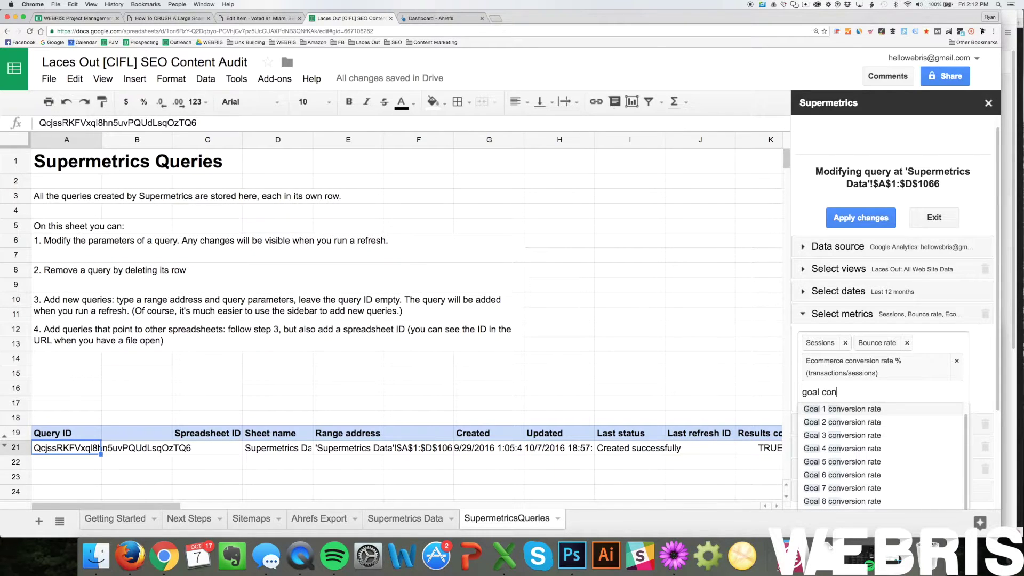
scroll(890, 459, "down", 5)
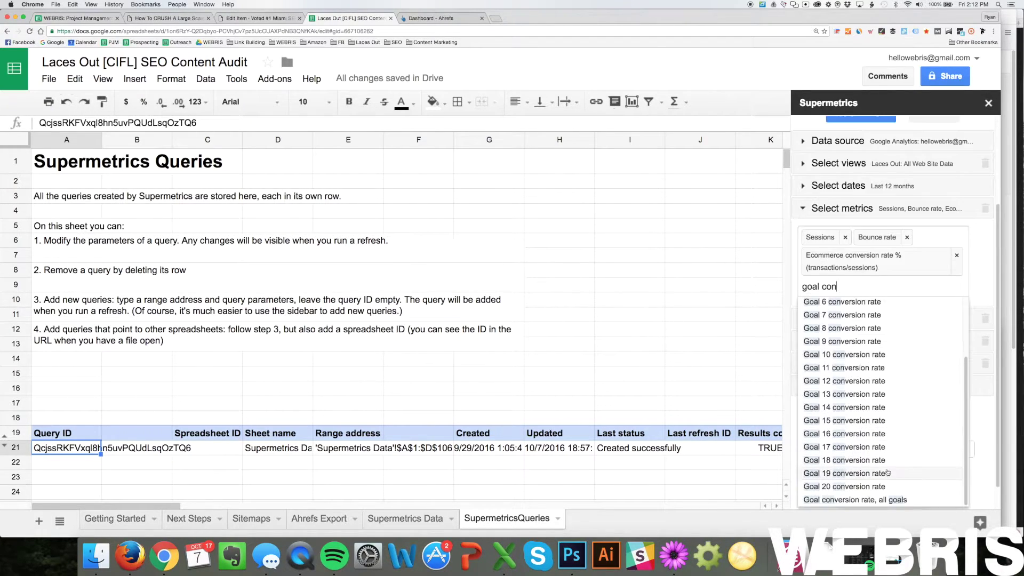
left_click(900, 500)
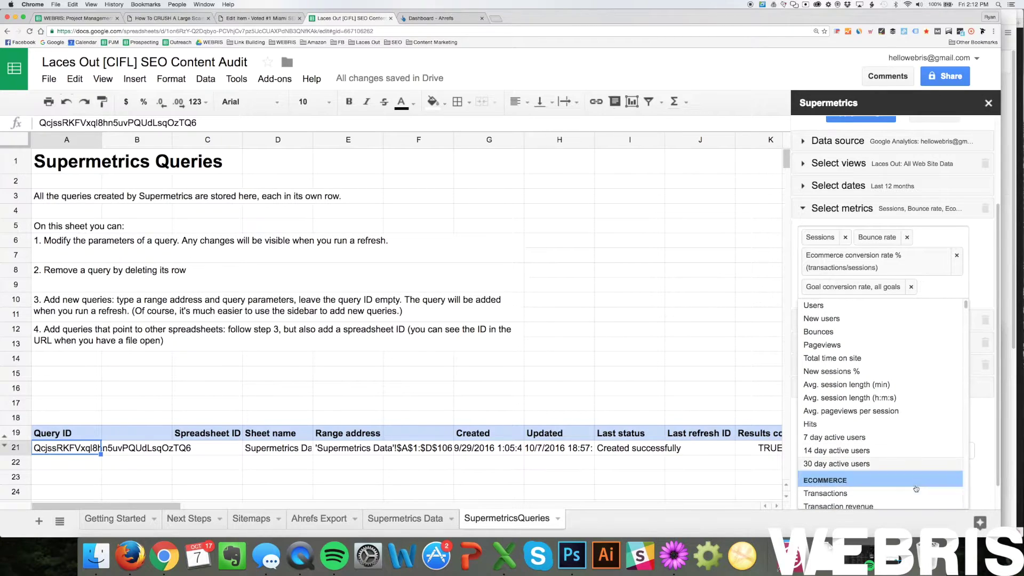
left_click(959, 288)
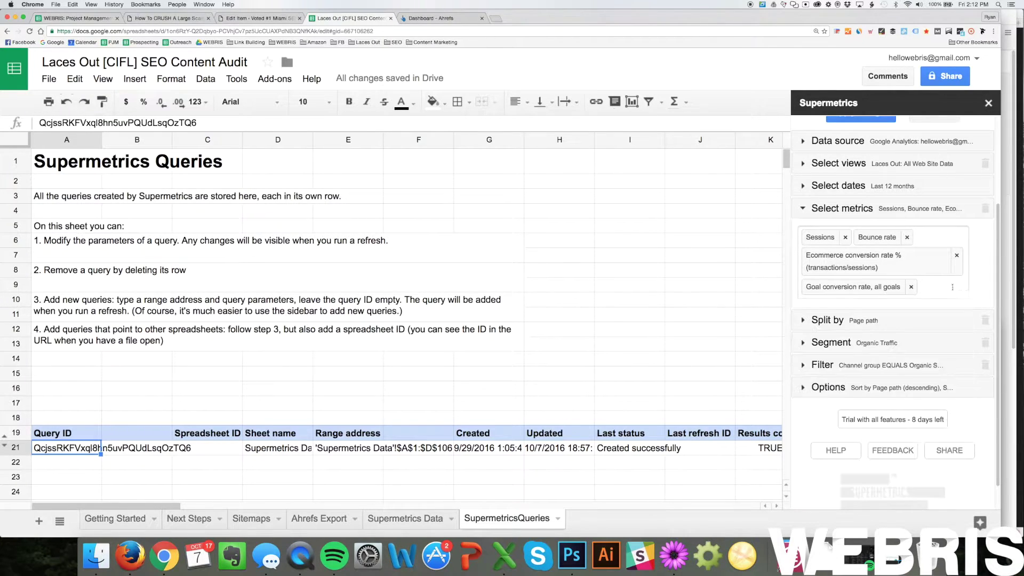
left_click(912, 288)
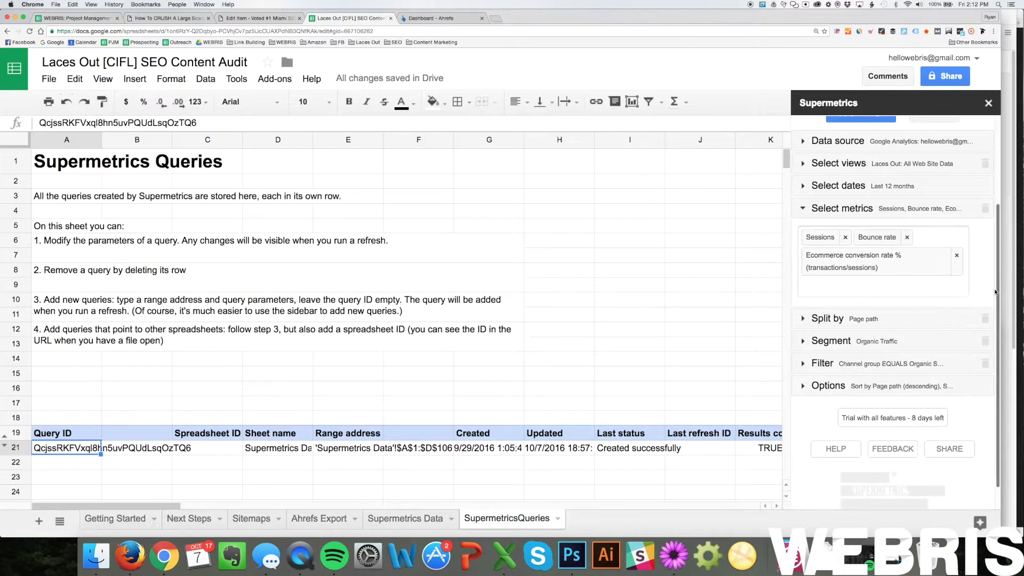
Check the query's Organic Traffic segment, apply the query changes, and close the Supermetrics sidebar.
left_click(896, 340)
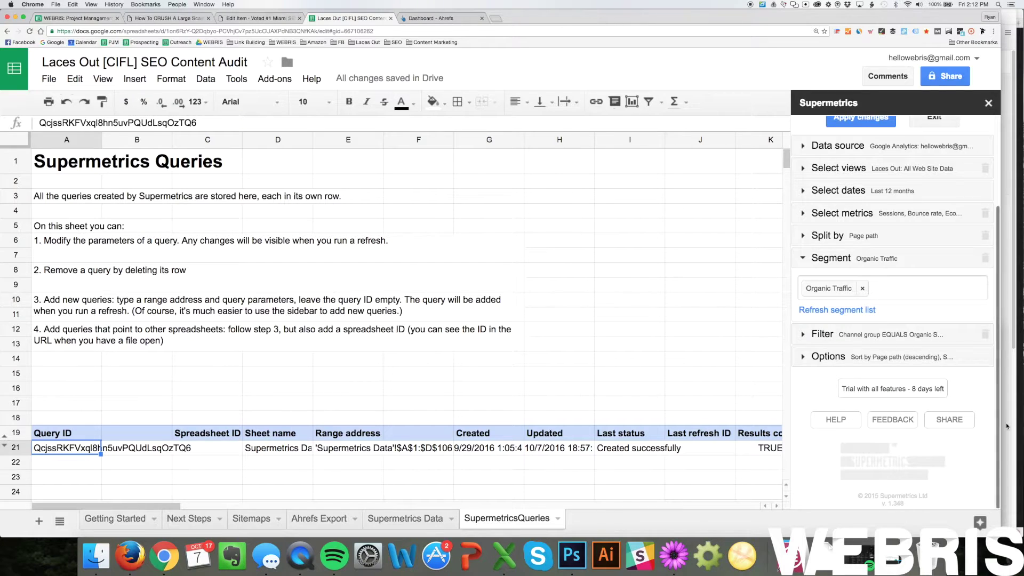
scroll(906, 320, "up", 3)
left_click(868, 233)
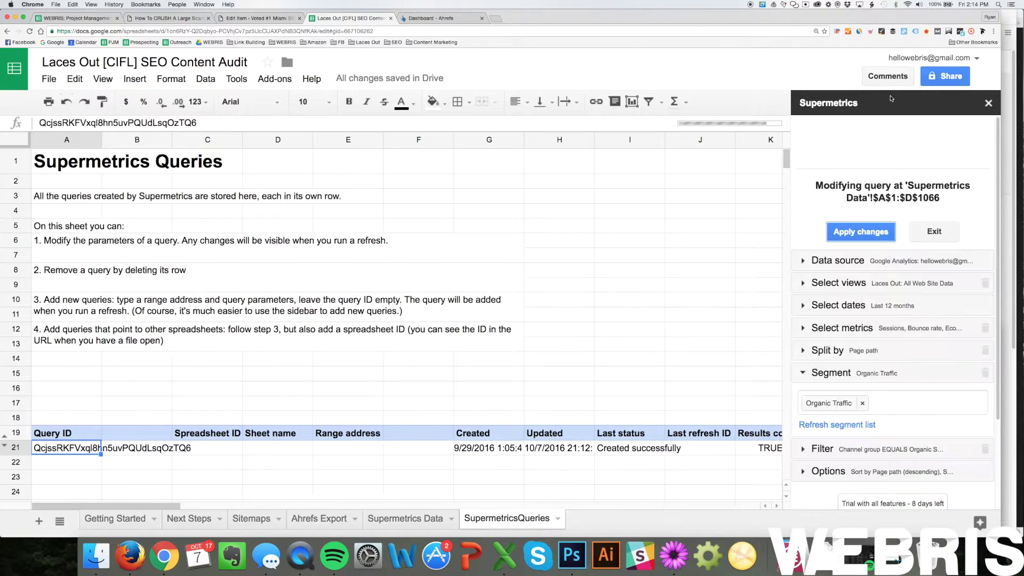
left_click(988, 104)
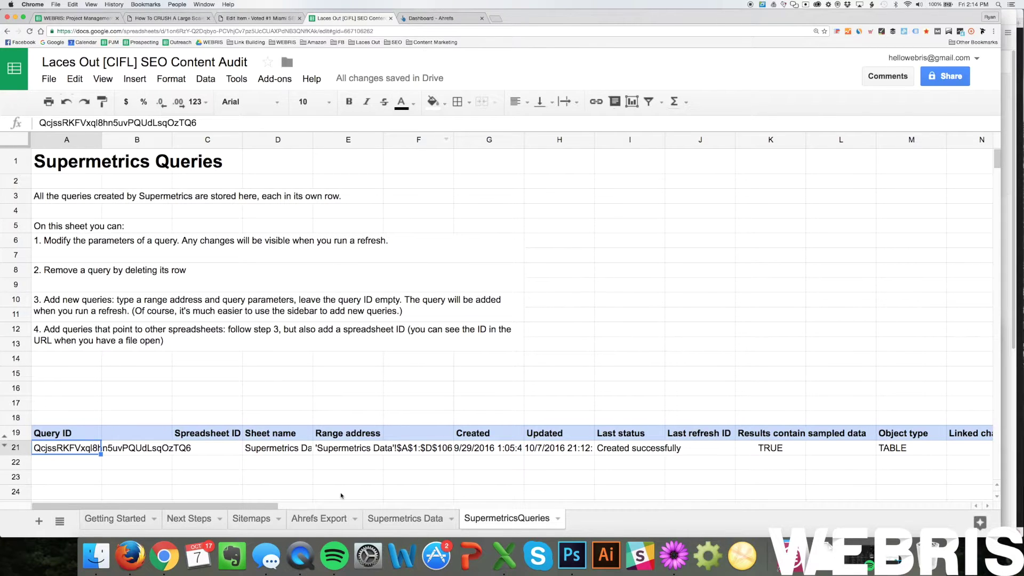
Open the Ahrefs Export sheet, switch to Ahrefs, and look up the domain lacesout.net.
left_click(320, 519)
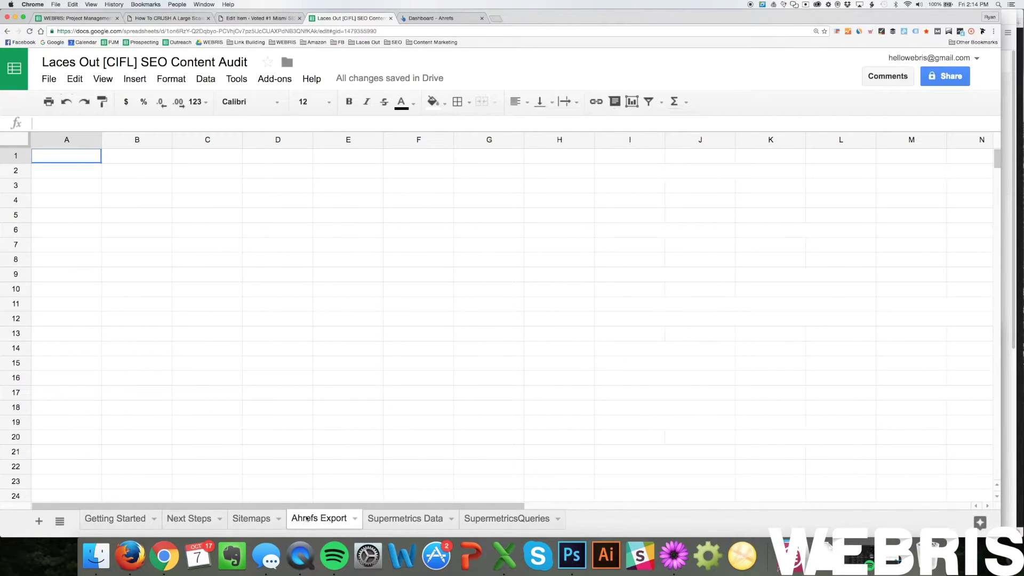
left_click(426, 18)
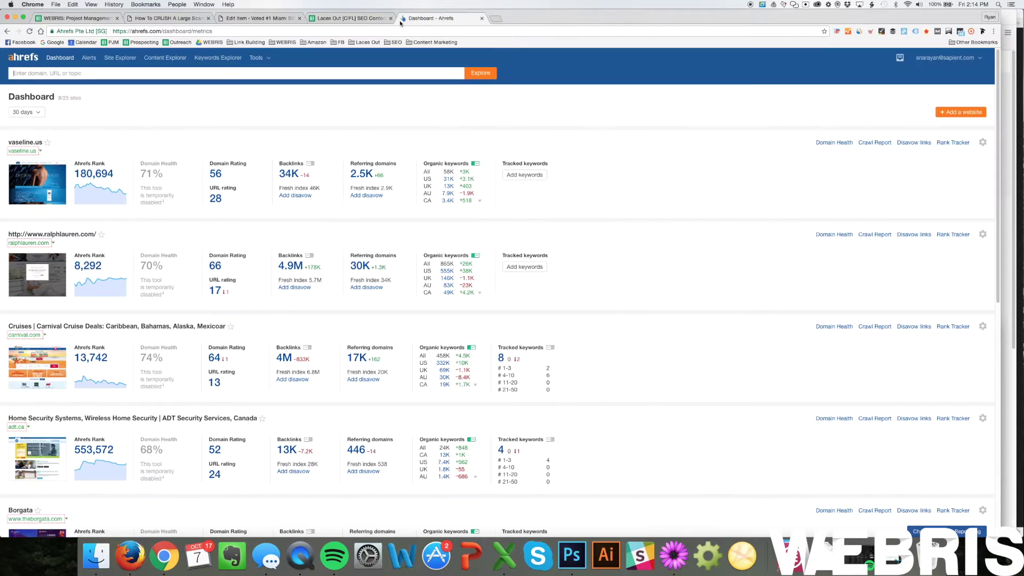
left_click(88, 73)
type("lacesout.net")
key("Return")
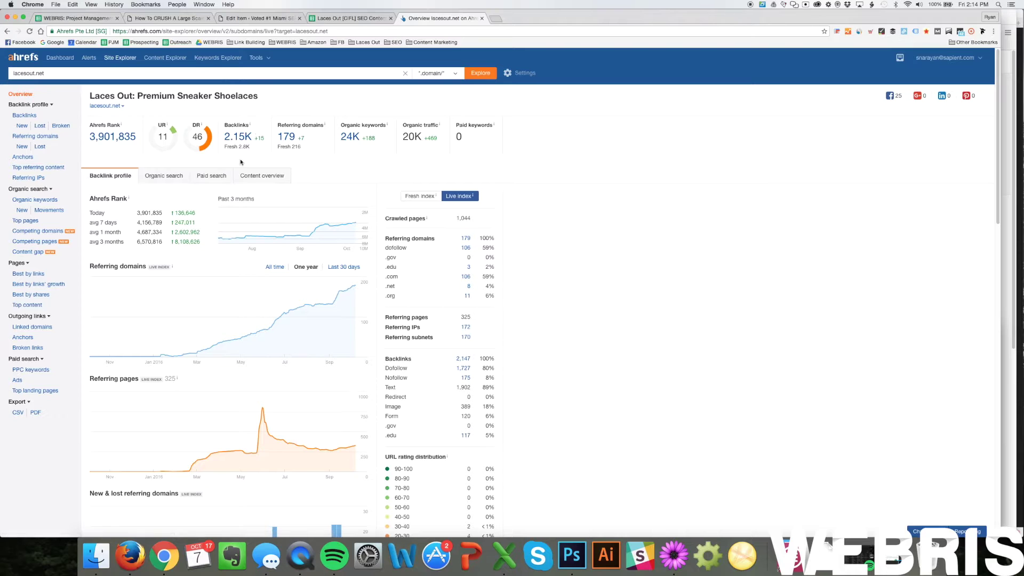
Run a Full Export of the lacesout.net Backlinks report to CSV and download the finished file.
left_click(26, 117)
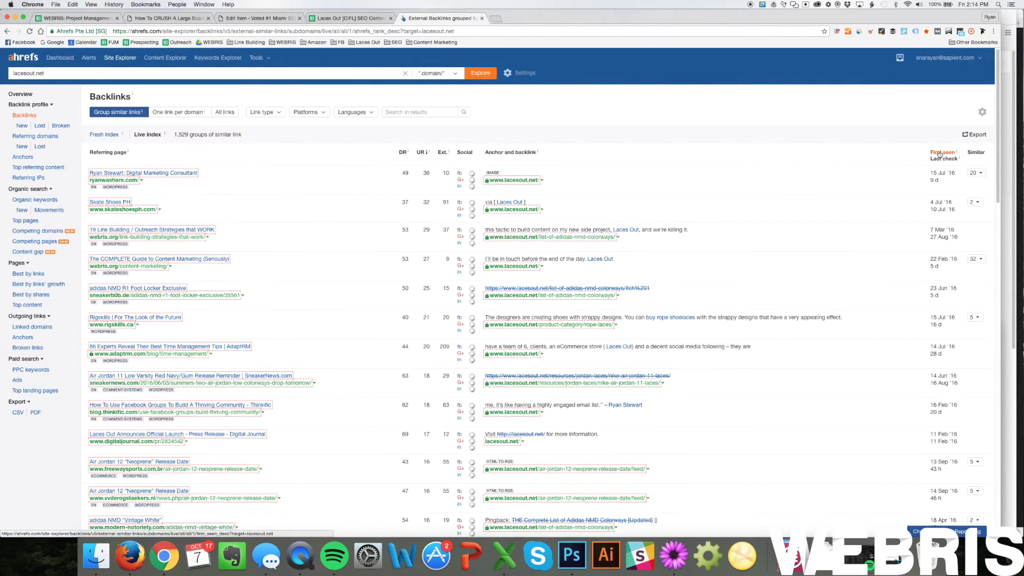
left_click(974, 135)
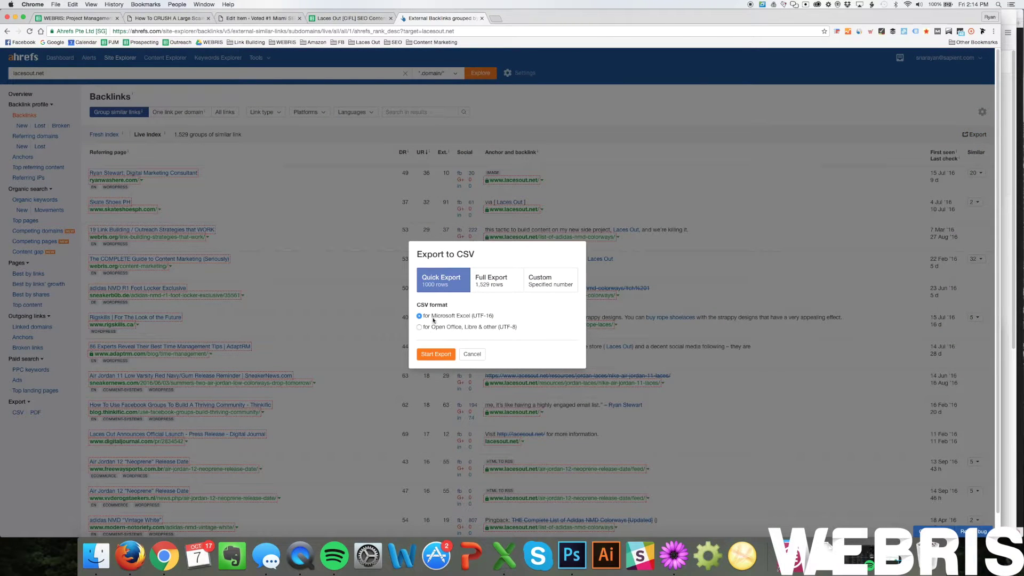
left_click(510, 284)
left_click(436, 362)
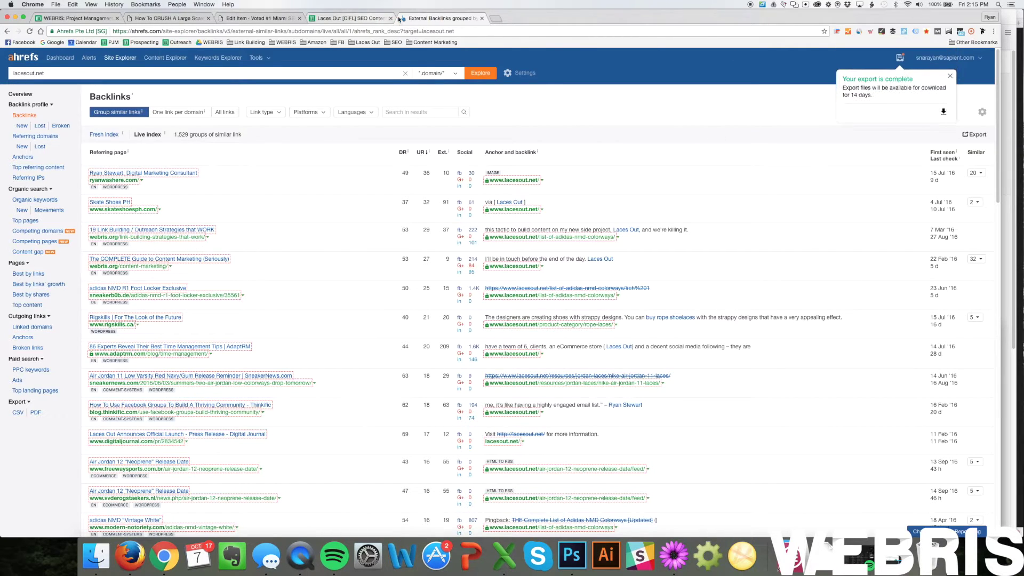
left_click(943, 112)
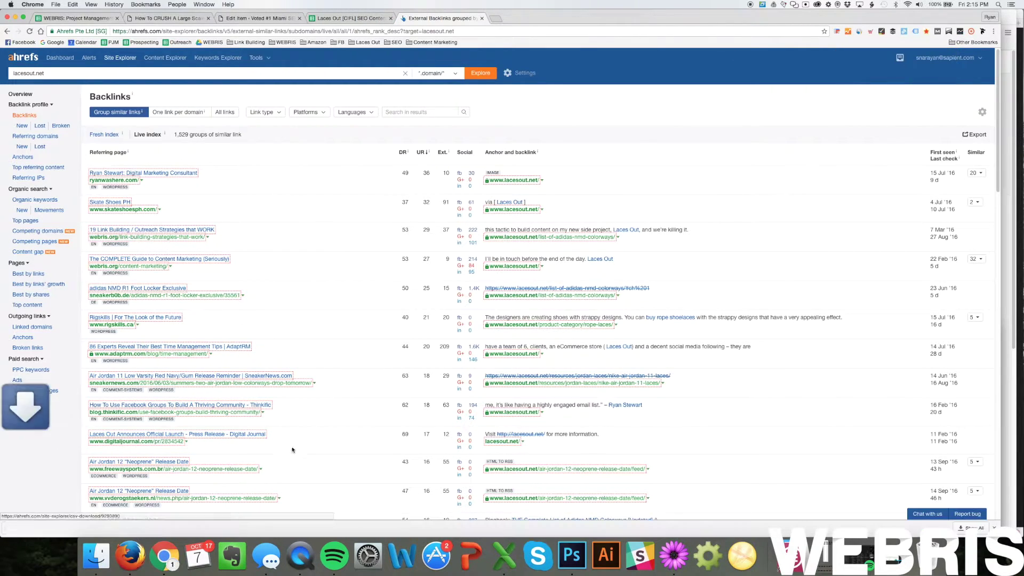
Open the downloaded backlinks CSV in Excel and copy the whole worksheet.
left_click(44, 530)
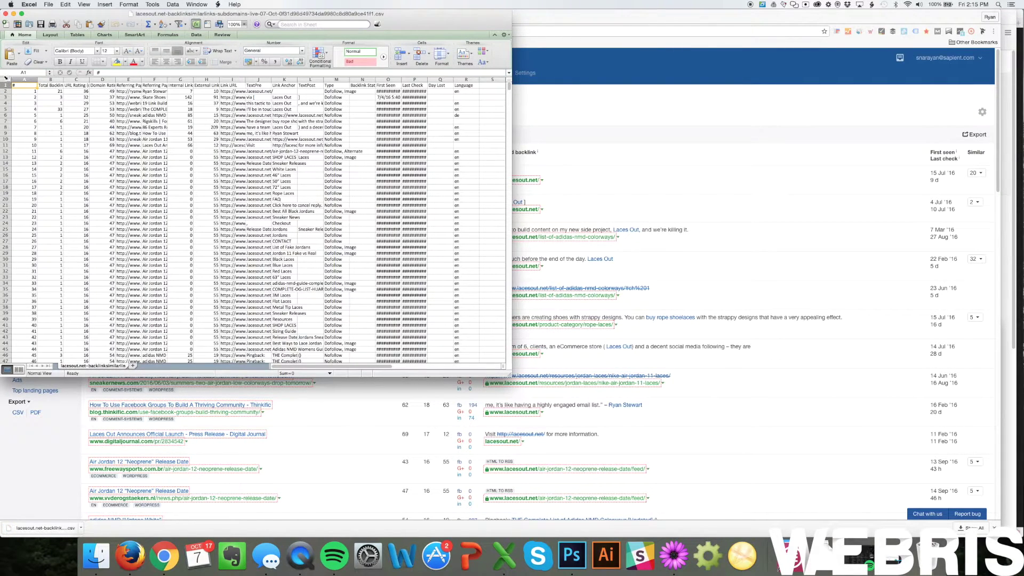
left_click(5, 79)
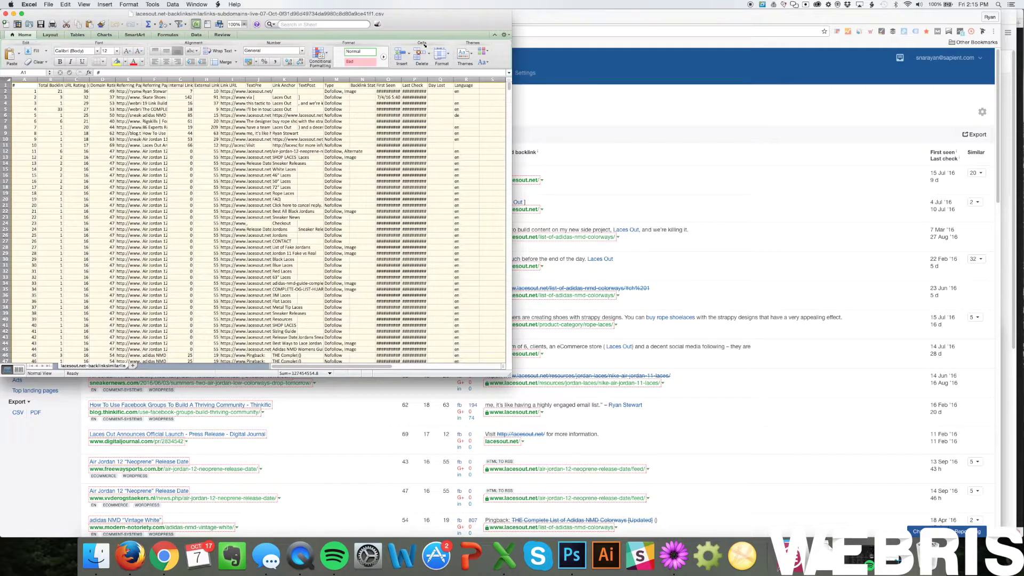
key("super+c")
Return to the Laces Out audit in the browser and paste the backlink data into the Ahrefs Export sheet from cell A1.
left_click(561, 20)
left_click(372, 20)
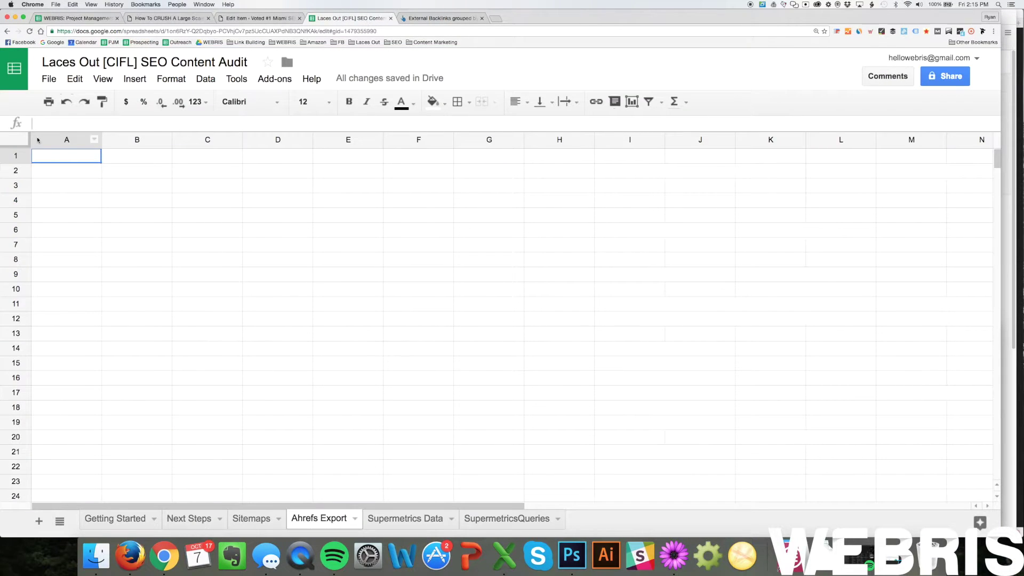
key("super+a")
left_click(37, 158)
key("super+v")
left_click(205, 231)
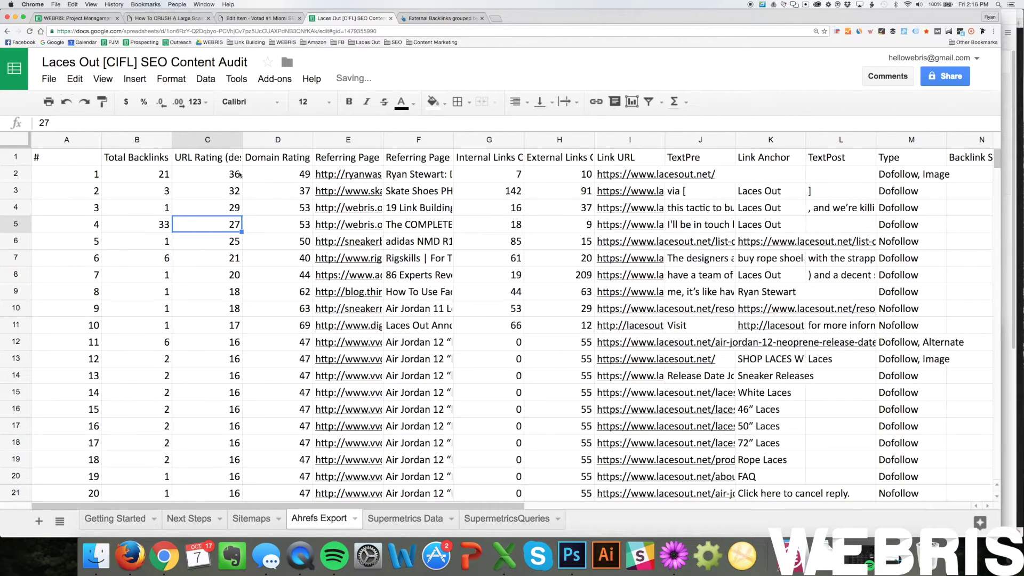
Look over the pasted backlink rows and check the Pages w/ organic visits row in Getting Started.
scroll(506, 264, "down", 3)
scroll(586, 261, "up", 3)
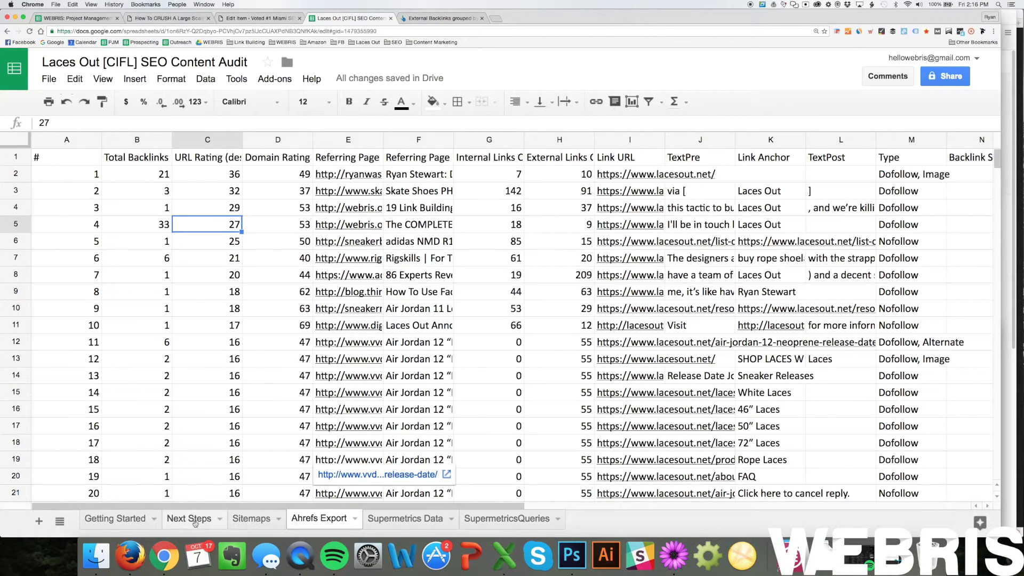
left_click(142, 522)
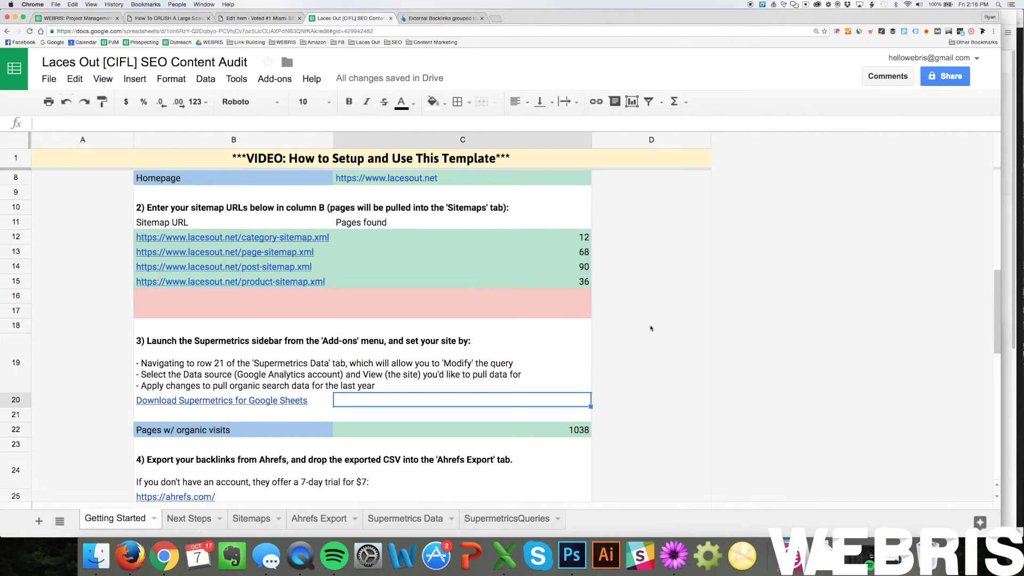
scroll(649, 328, "down", 5)
left_click_drag(278, 300, 529, 296)
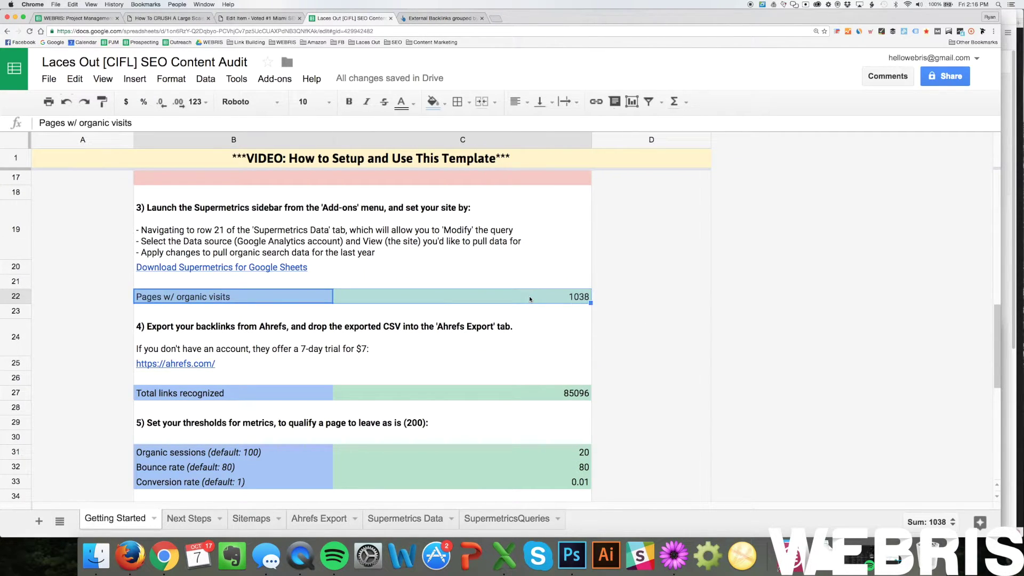
Check the formulas behind Pages w/ organic visits and Total links recognized in the Getting Started sheet.
left_click(578, 297)
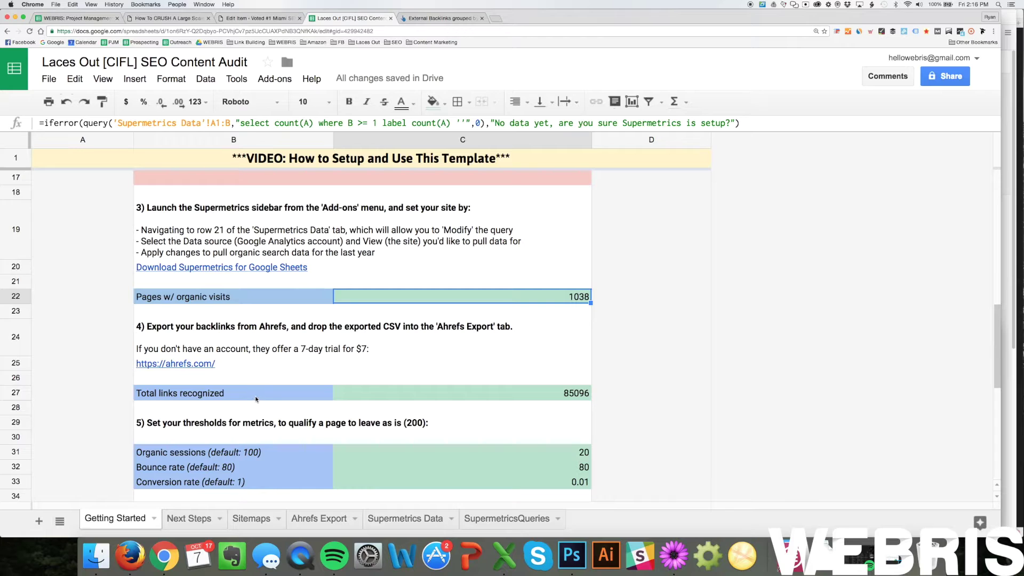
left_click_drag(256, 399, 512, 394)
left_click(528, 393)
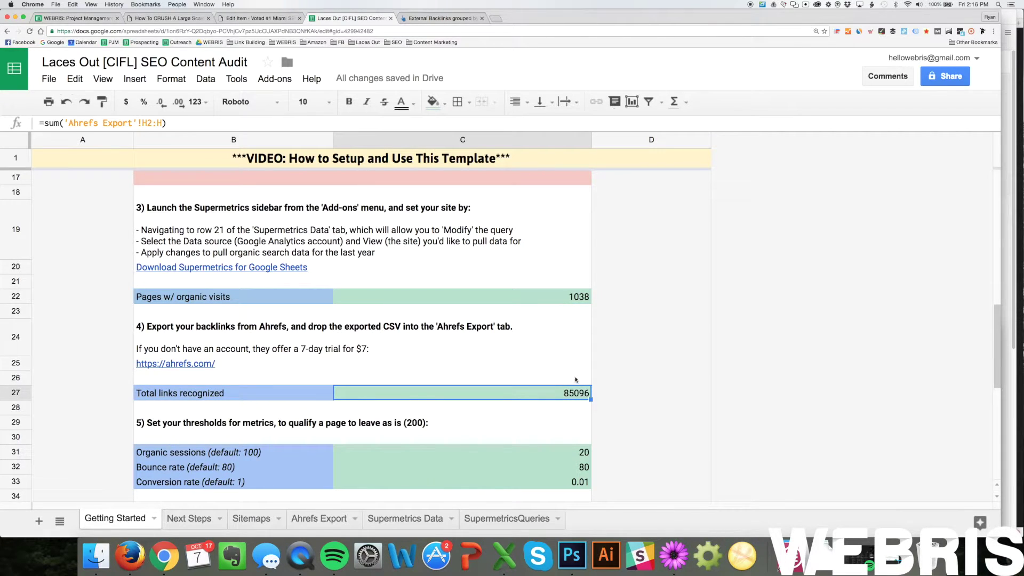
Examine the result rows for Pages to 404, 301, 200 and Quality Review in Getting Started.
scroll(573, 379, "down", 5)
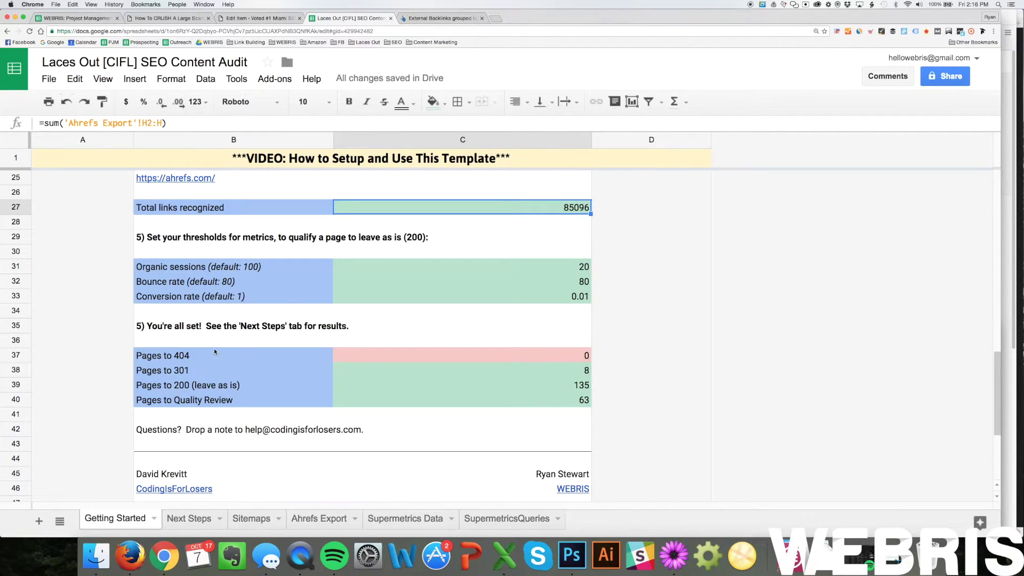
left_click_drag(159, 354, 463, 400)
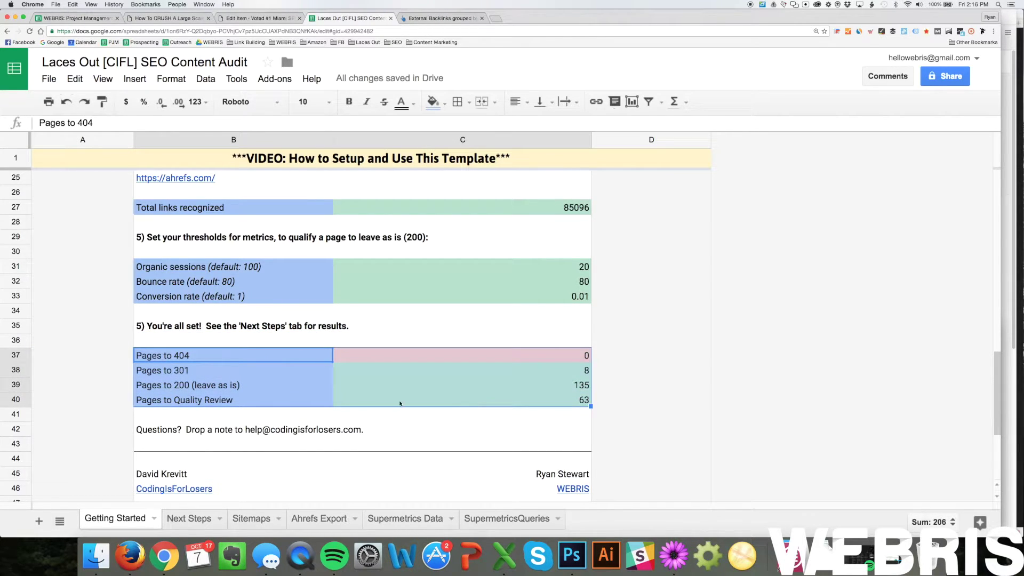
left_click(224, 359)
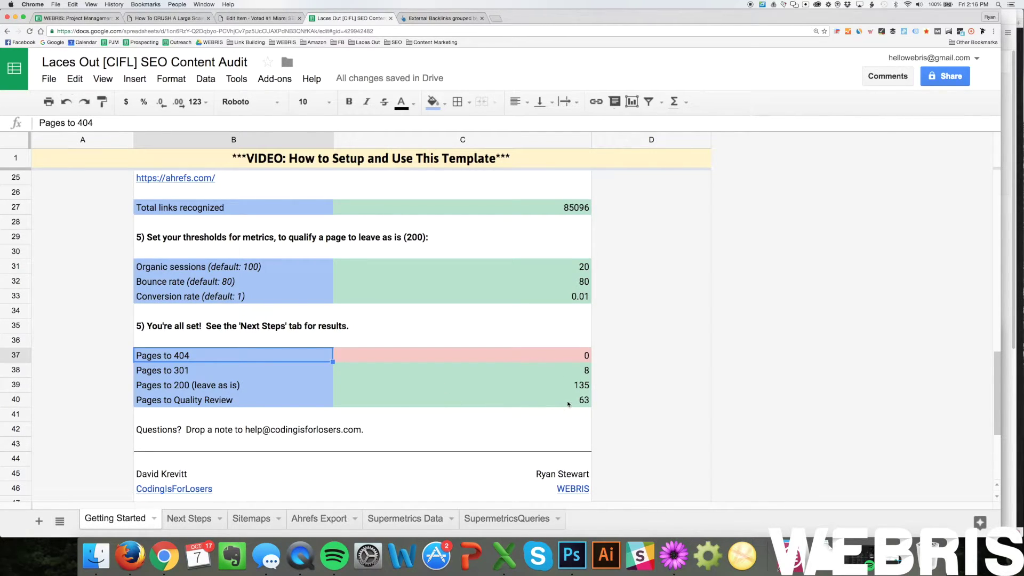
left_click_drag(163, 402, 395, 398)
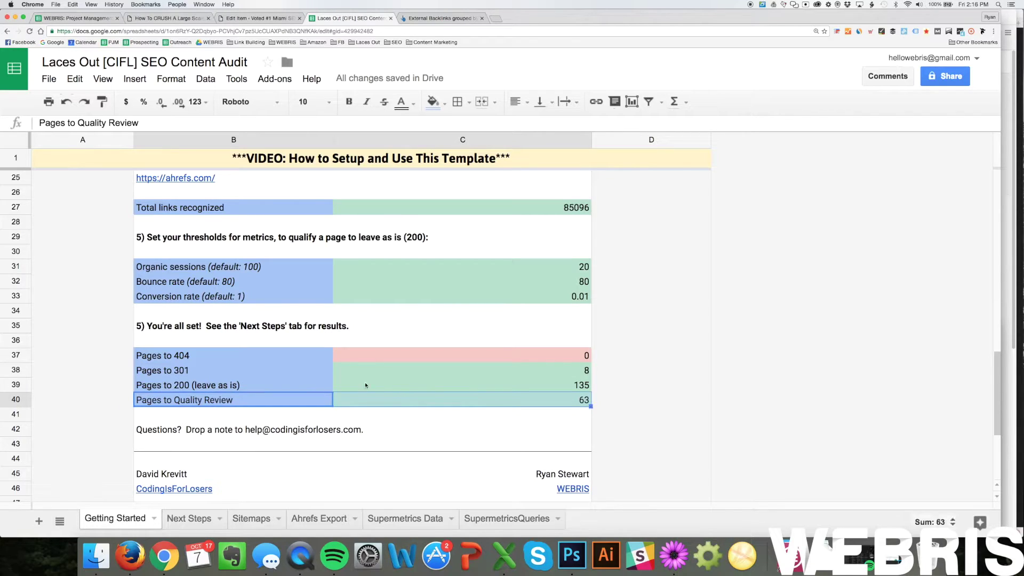
left_click_drag(199, 354, 455, 372)
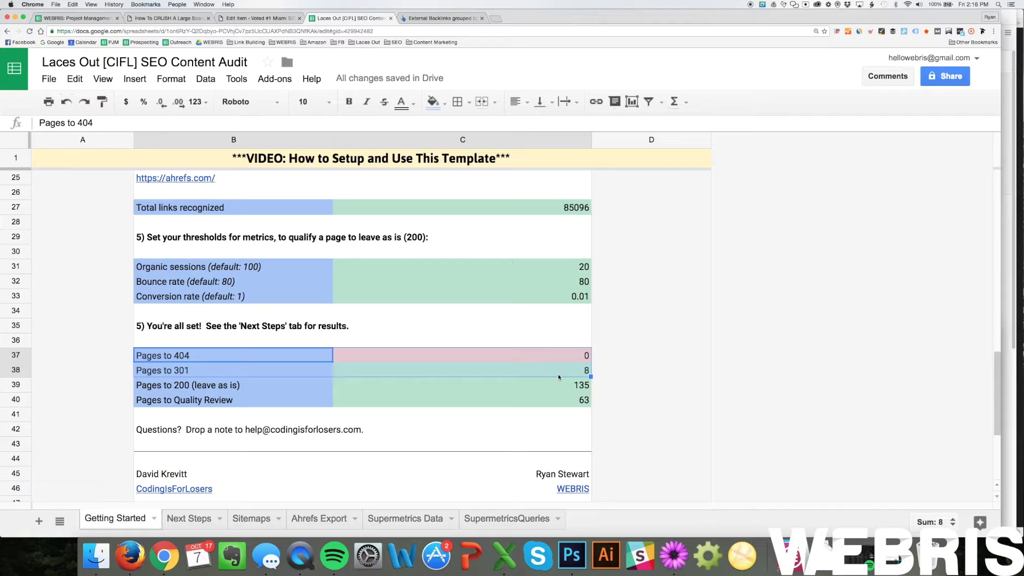
left_click(374, 401)
left_click_drag(241, 356, 482, 357)
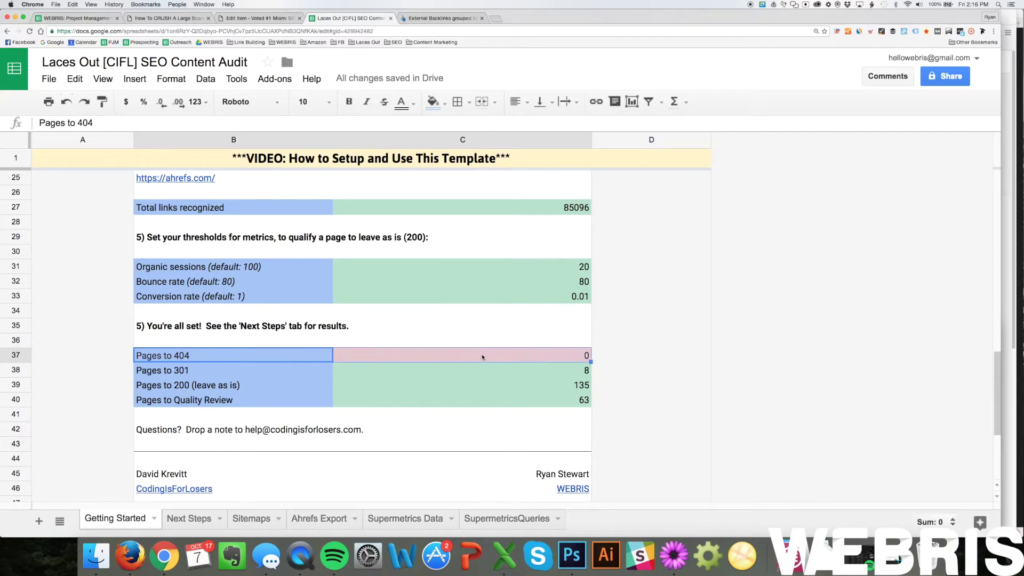
Read the explanations of the 404, 301, 200 and Quality review outcomes and compare them with the result rows in Getting Started.
scroll(502, 360, "up", 8)
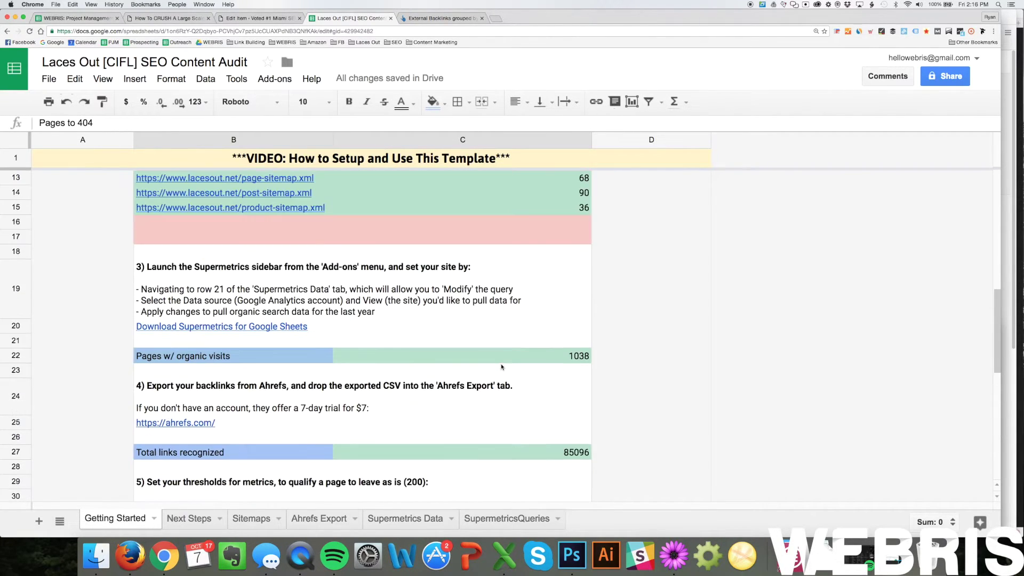
scroll(499, 368, "up", 5)
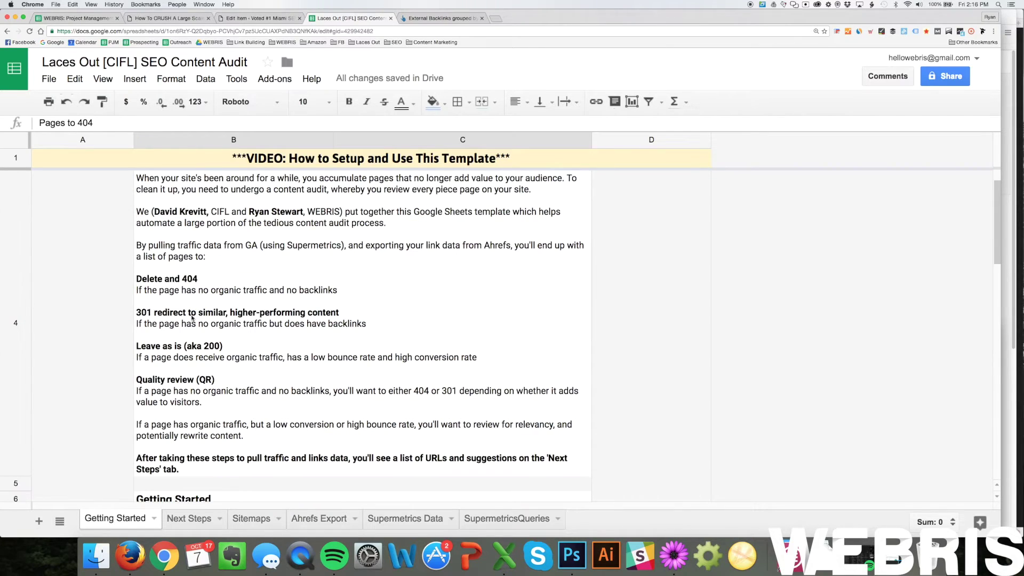
left_click(182, 293)
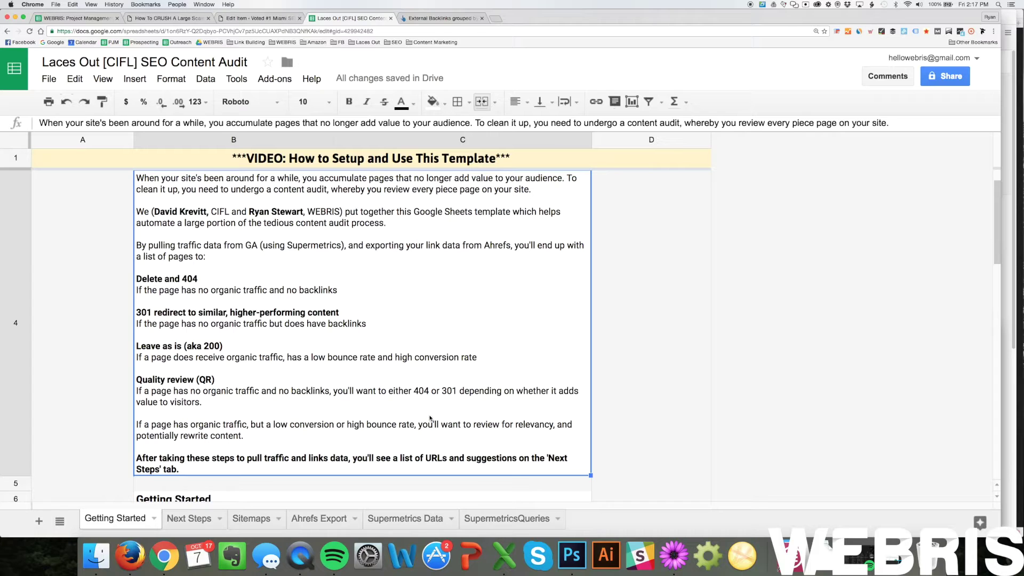
scroll(430, 418, "down", 10)
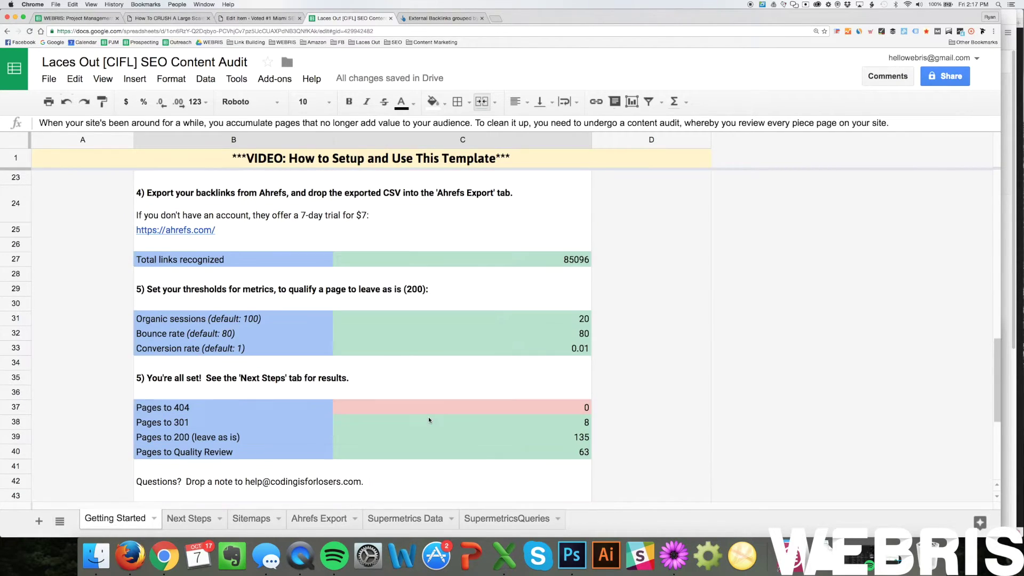
left_click_drag(208, 414, 381, 454)
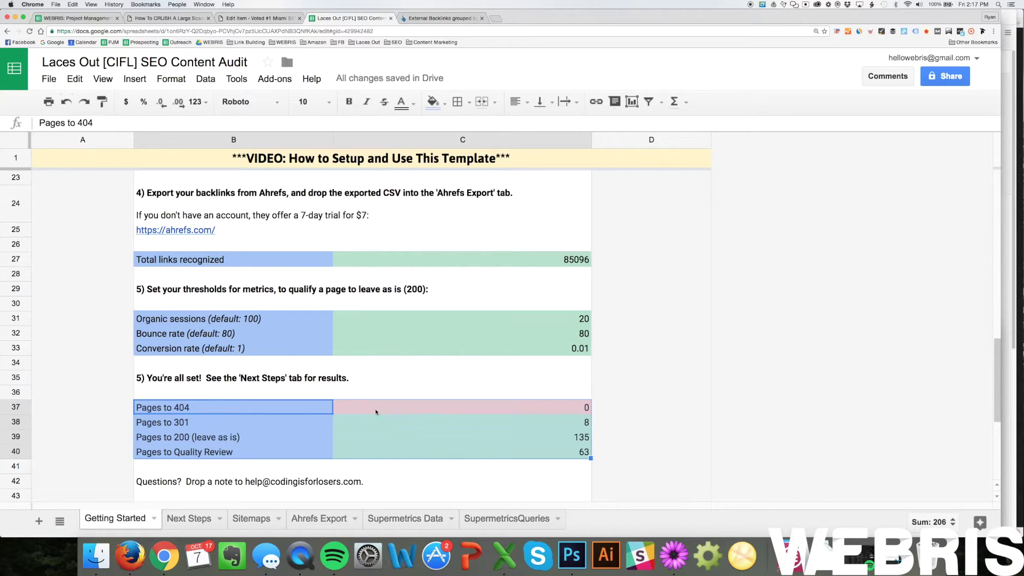
key("Tab")
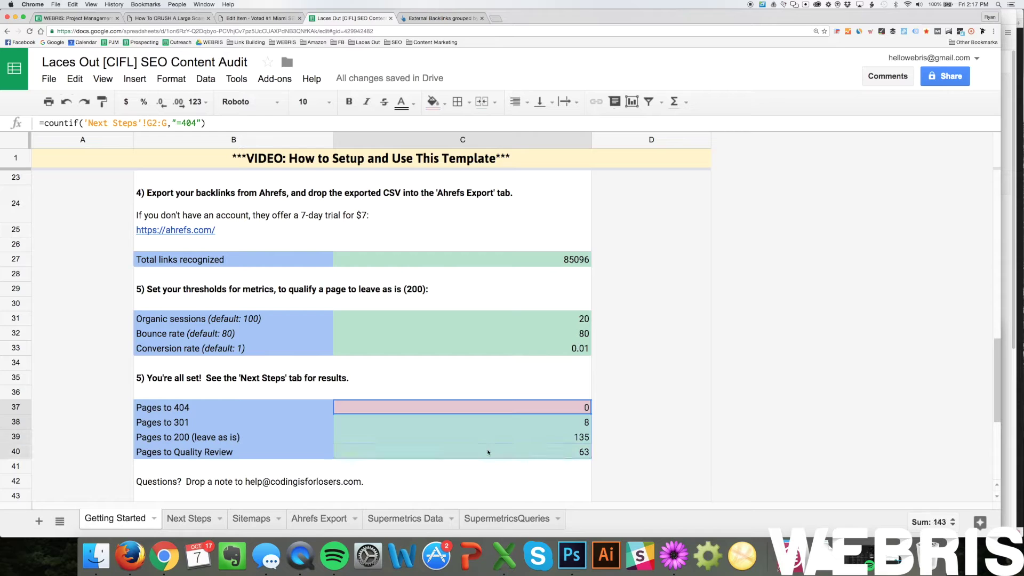
Open the Next Steps sheet and inspect the row 2 formulas from Organic Sessions across to Next Step.
left_click(198, 527)
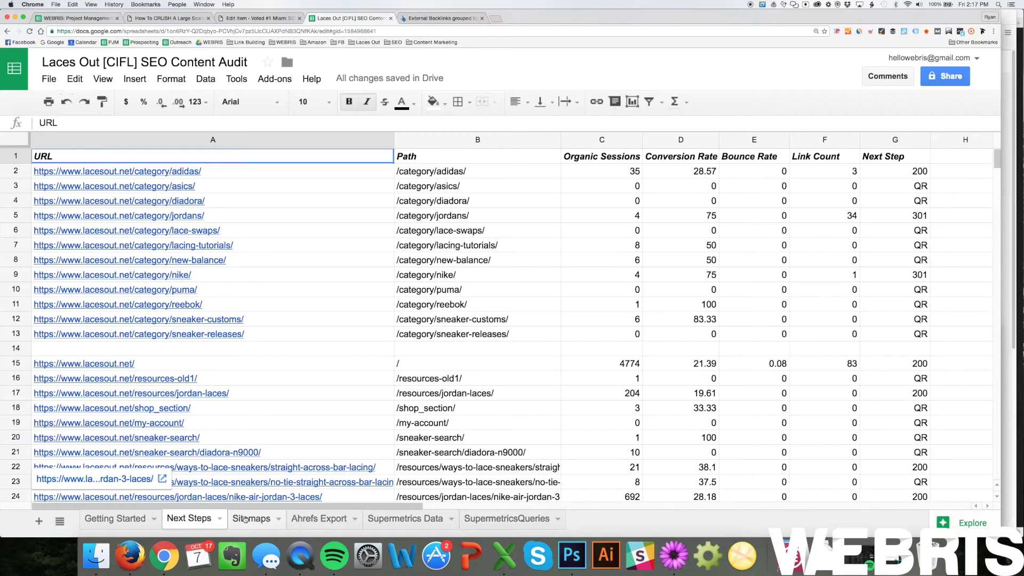
left_click(244, 519)
left_click(206, 518)
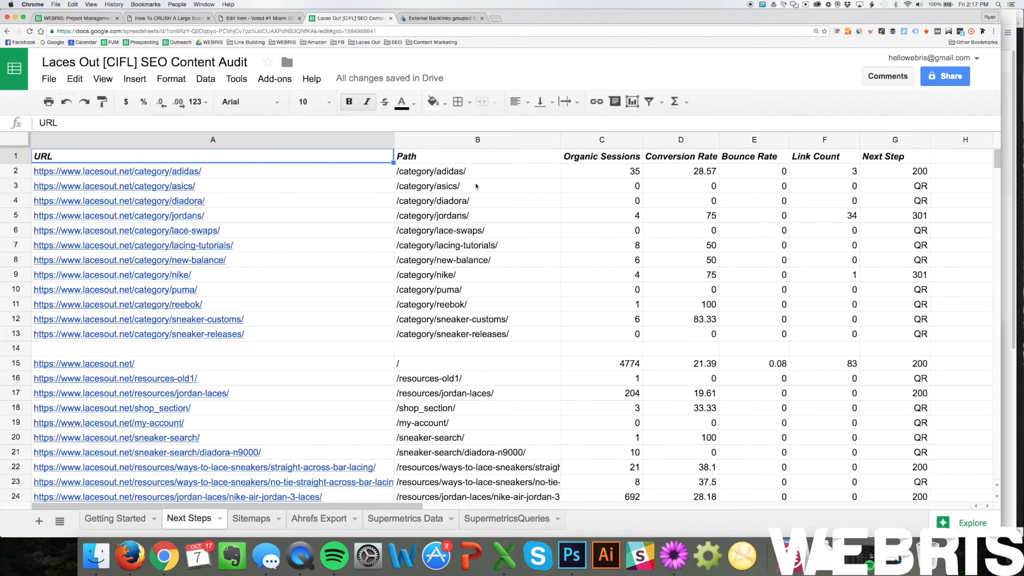
left_click(589, 177)
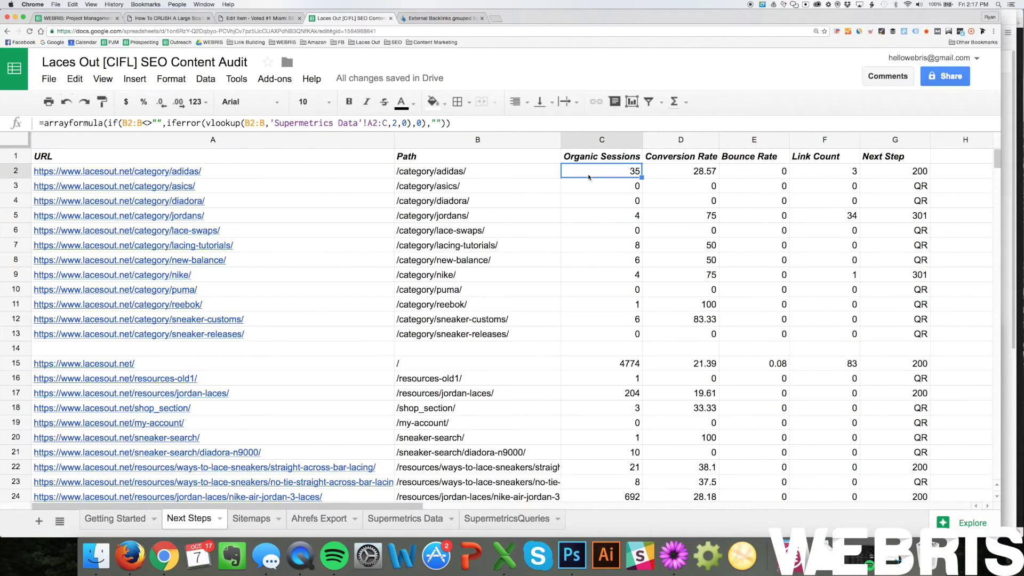
key("Right")
key("Right")
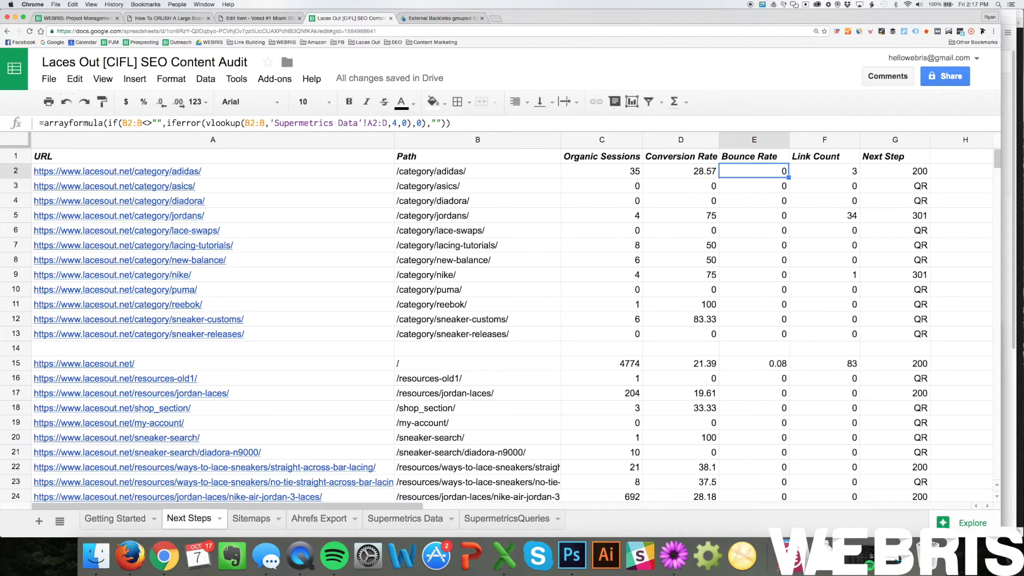
key("Right")
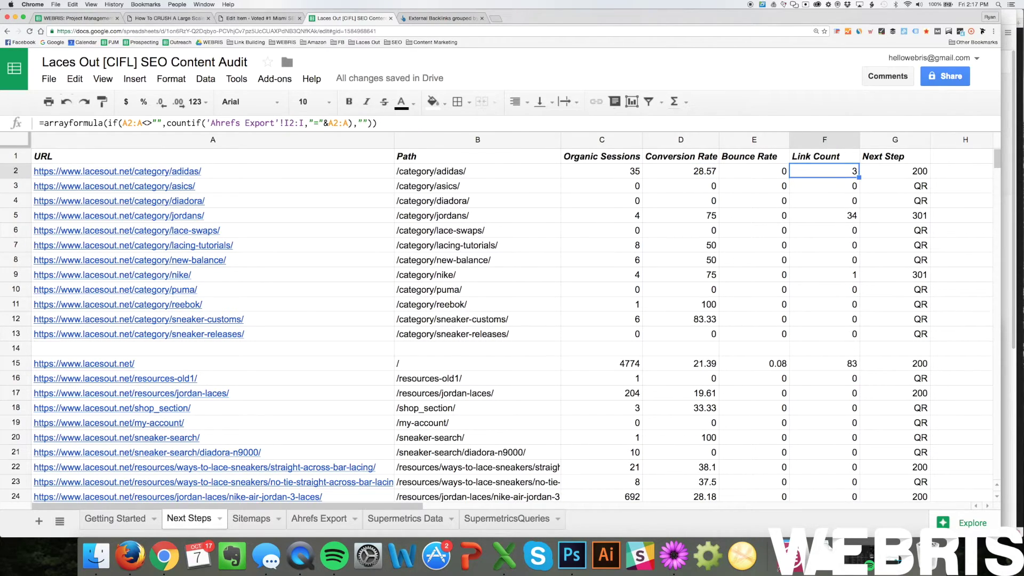
key("Right")
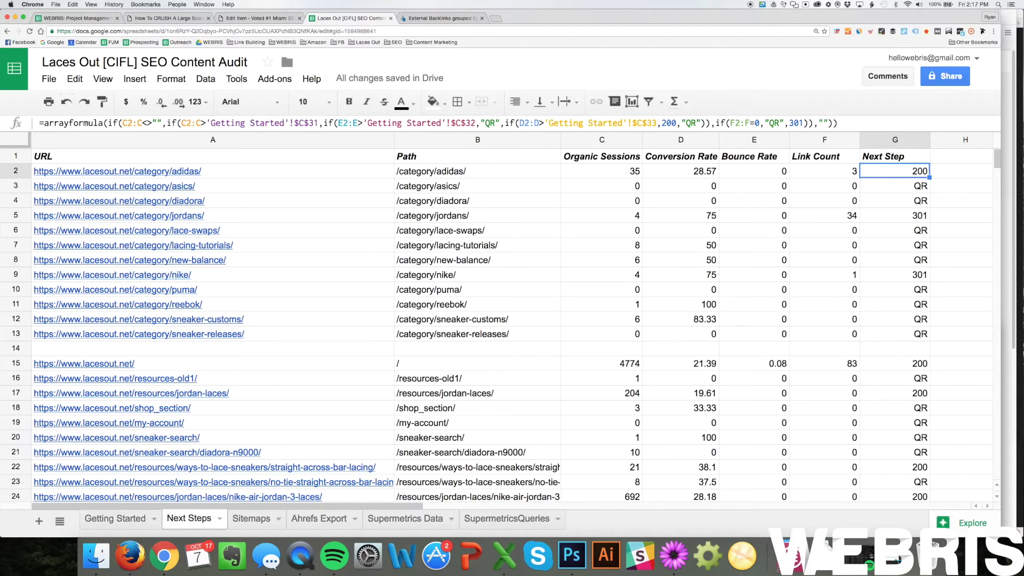
Compare the Link Count and Next Step values of the asics, diadora and jordans category rows.
key("Down")
key("Down")
key("Up")
key("Down")
key("Down")
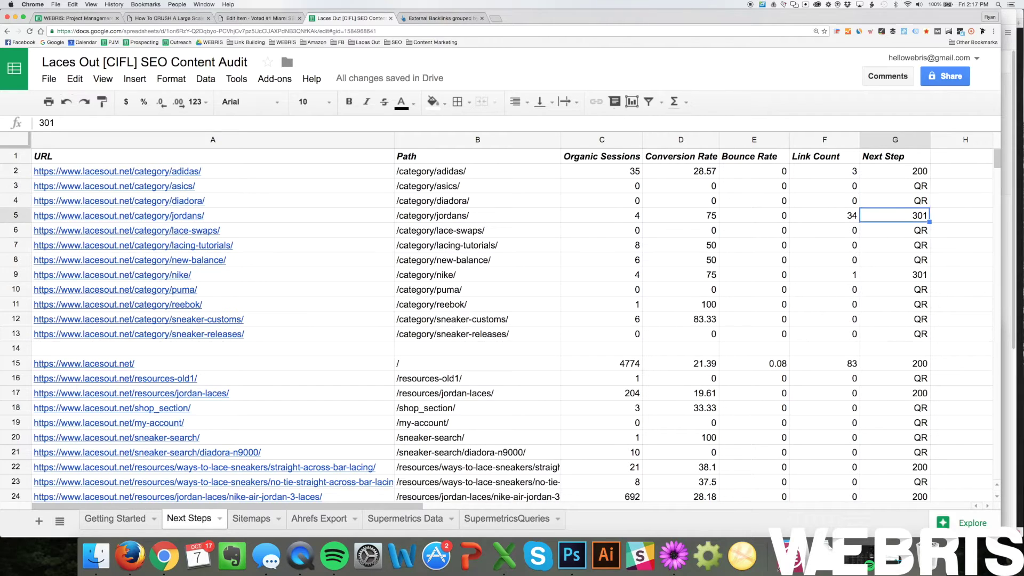
key("Left")
key("Left")
key("Up")
key("Right")
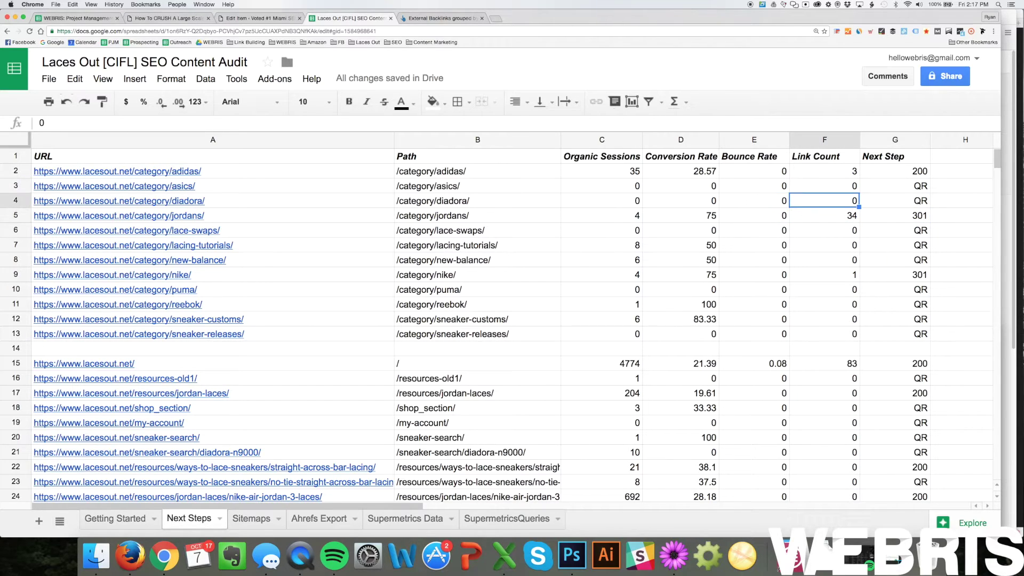
key("Right")
key("Up")
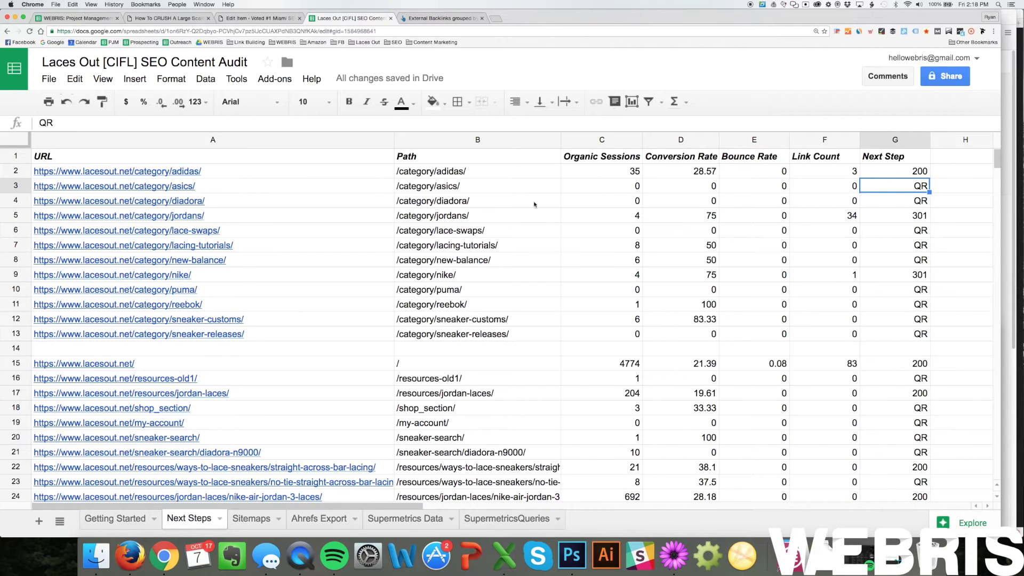
Copy the /category/asics/ URL from cell A3 and load it in a new browser tab.
left_click(358, 189)
key("super+c")
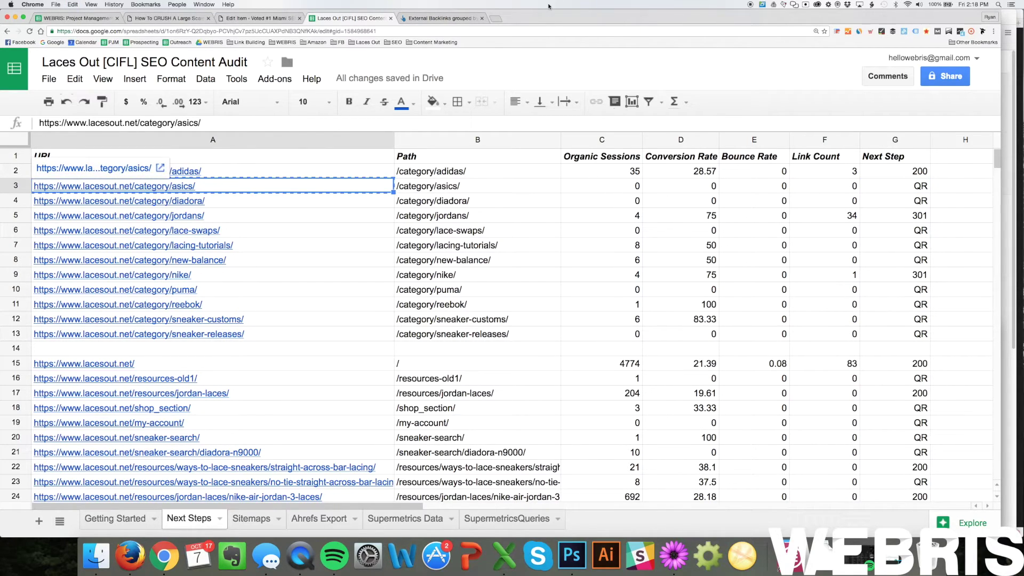
left_click(496, 19)
key("super+v")
key("Return")
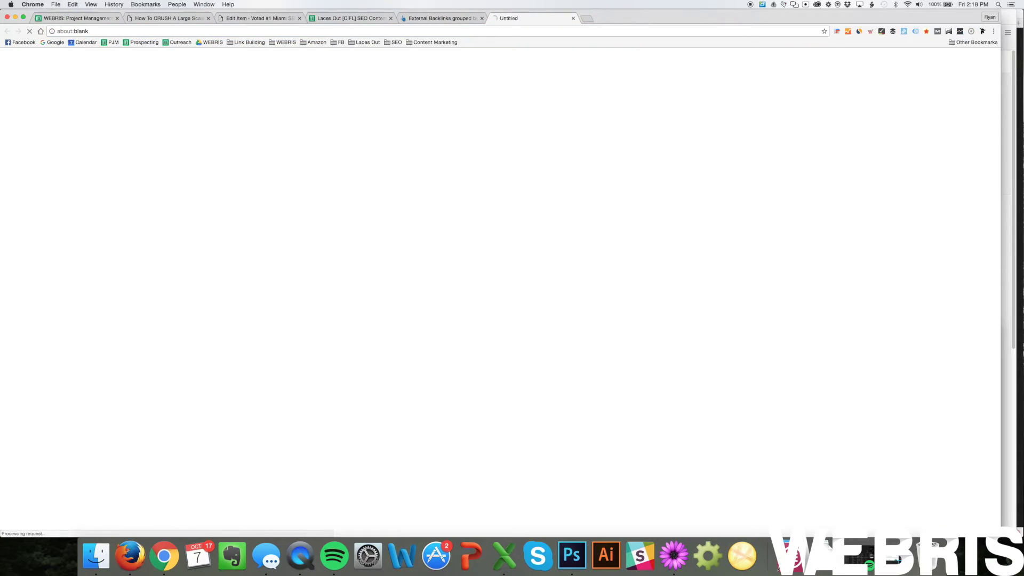
Move the ASICS page's tab directly beside the audit sheet's tab and look over the page.
left_click_drag(516, 24, 426, 22)
left_click(354, 18)
left_click(418, 22)
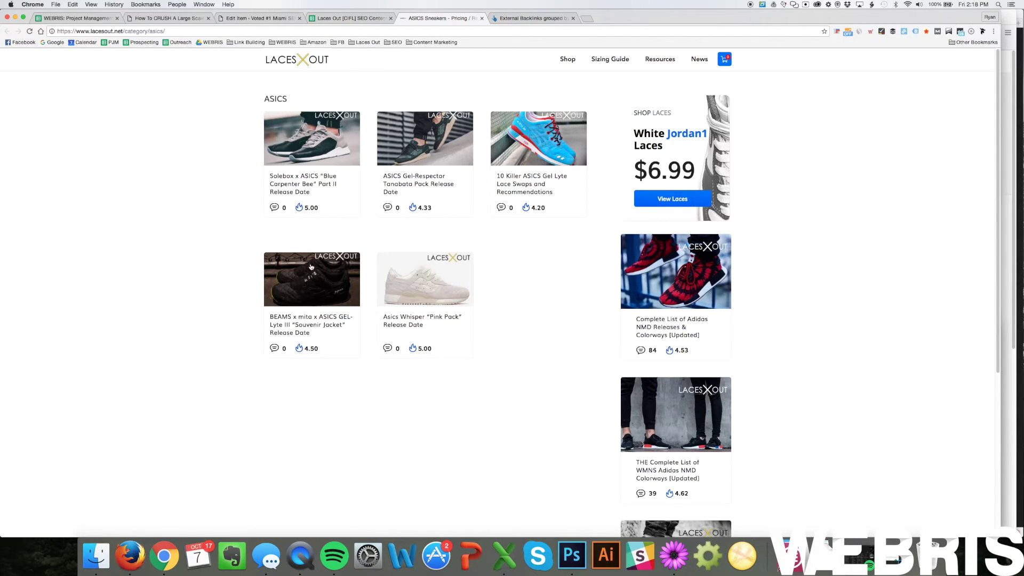
Return to the Laces Out audit and review the ASICS row's Next Step, path, Organic Sessions and Conversion Rate cells.
left_click(362, 19)
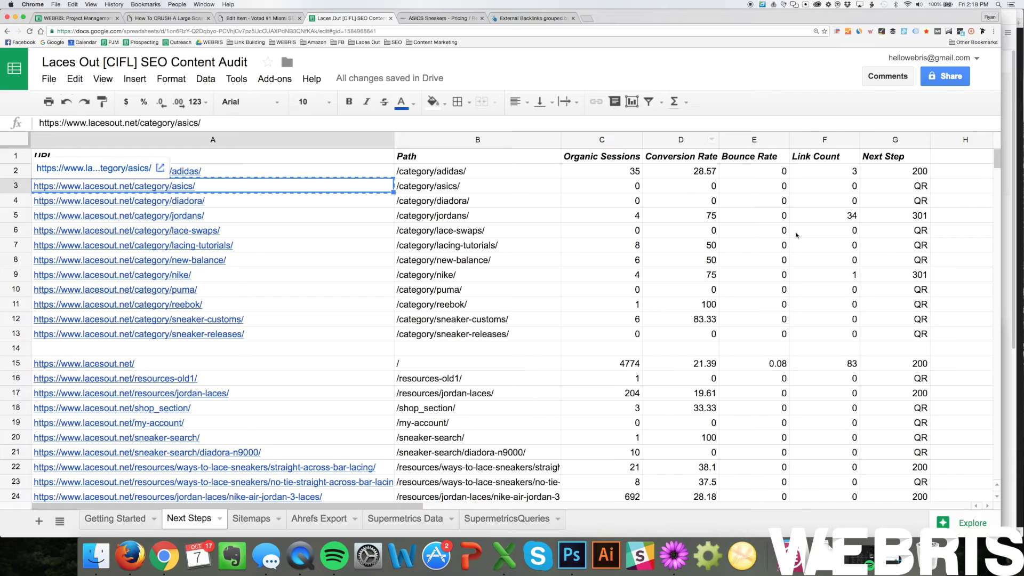
left_click(898, 187)
left_click(515, 184)
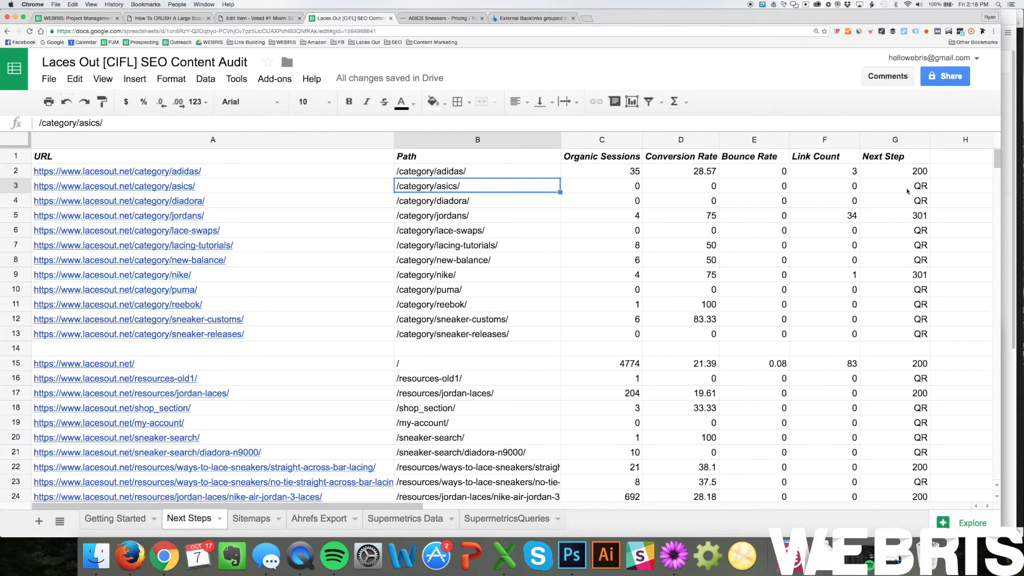
left_click_drag(256, 184, 267, 196)
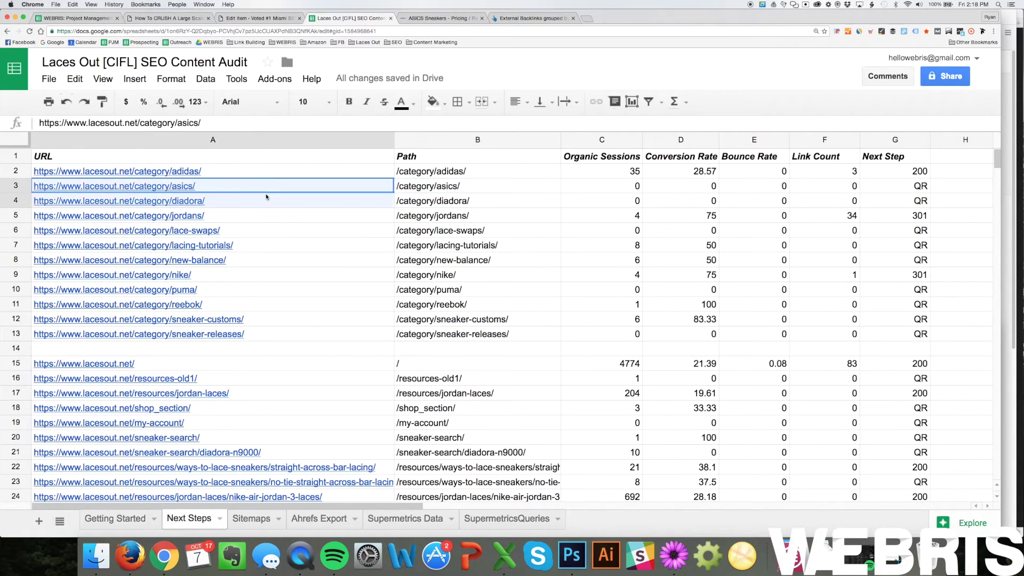
left_click_drag(413, 186, 417, 200)
left_click(630, 186)
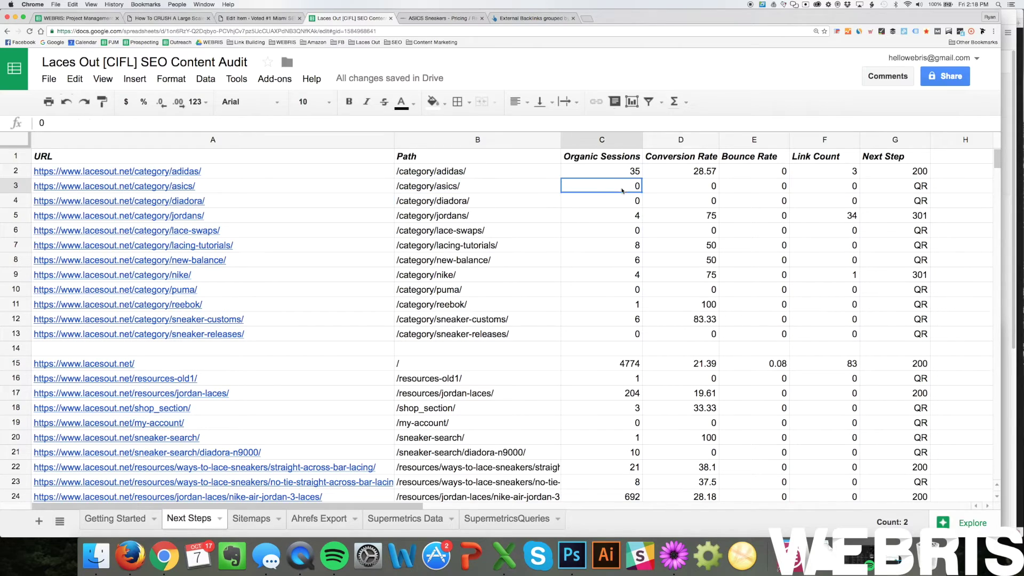
left_click(693, 186)
Examine rows 3 and 4 of Next Steps as a whole, checking the recommendations for the ASICS and Diadora category pages.
left_click_drag(922, 202, 2, 186)
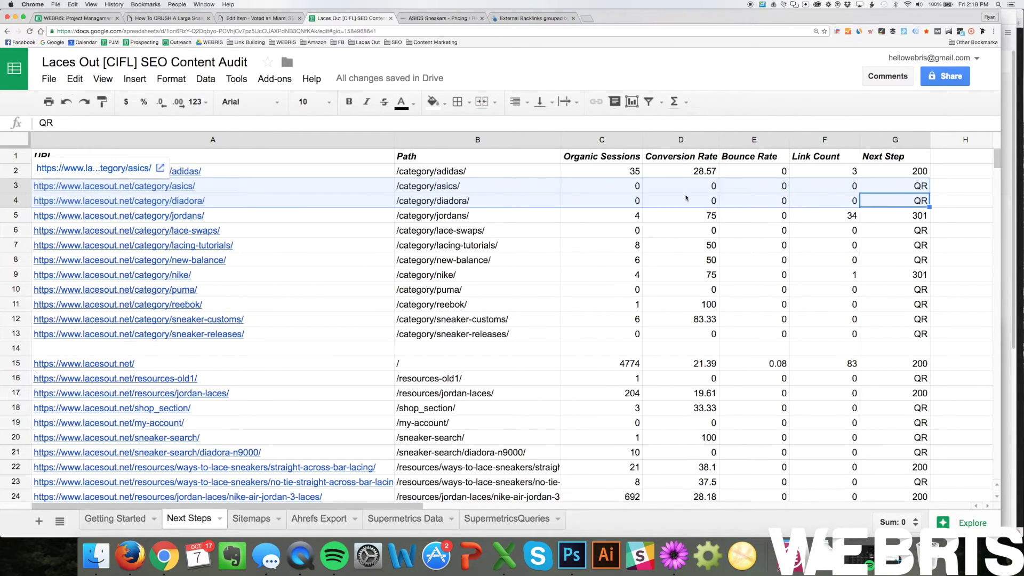
left_click(962, 201)
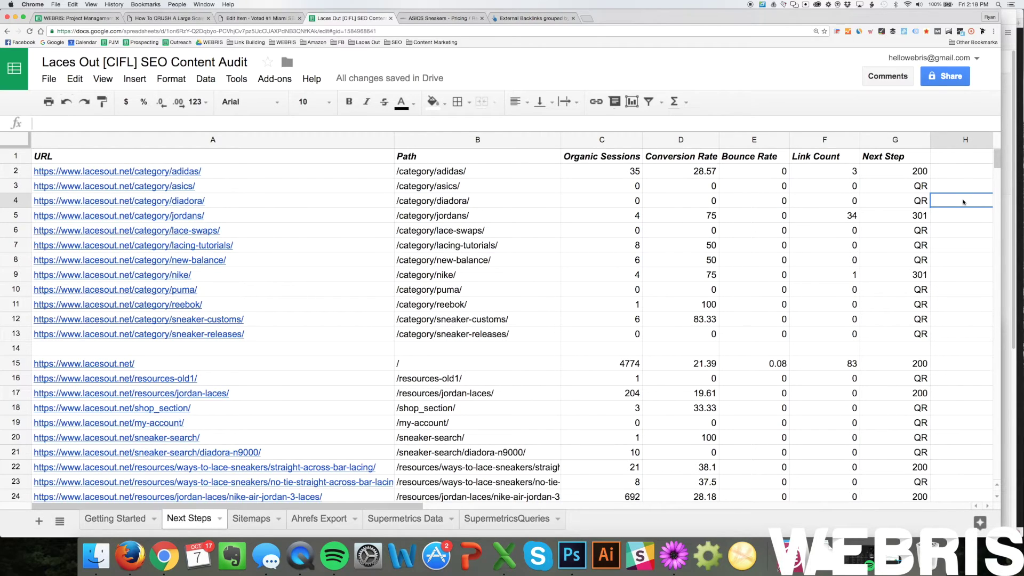
left_click_drag(924, 186, 925, 201)
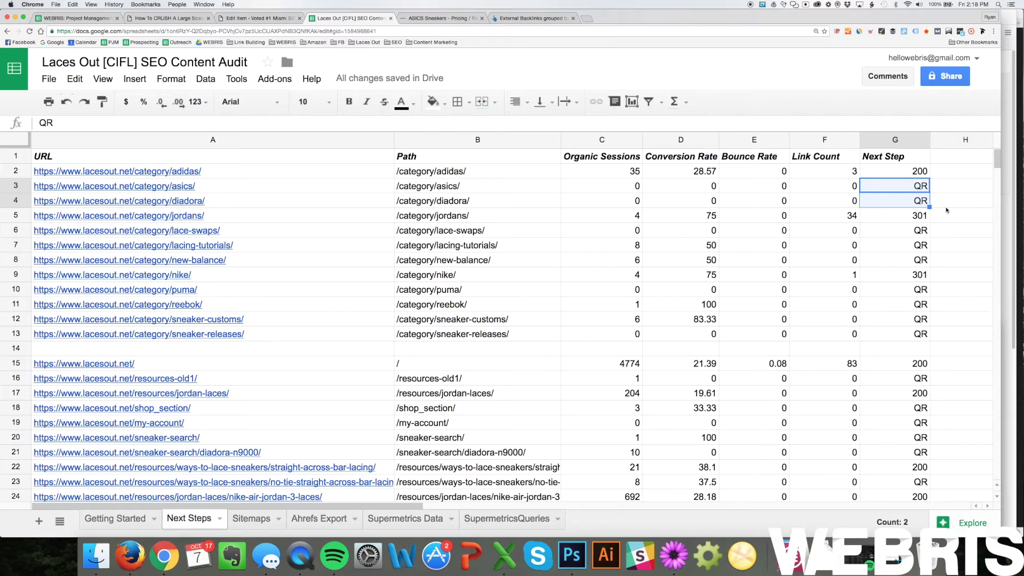
left_click(946, 161)
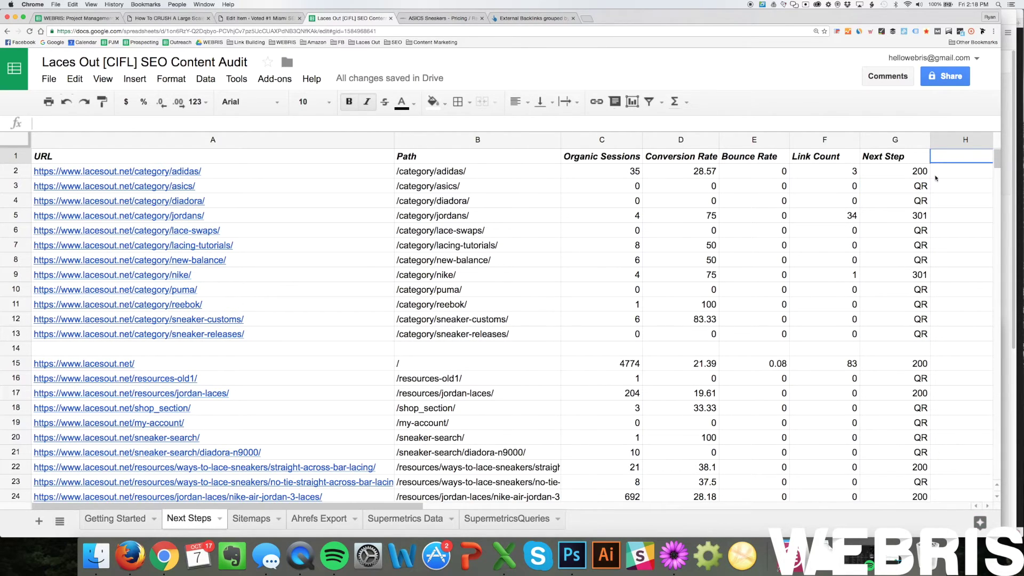
left_click_drag(920, 187, 97, 191)
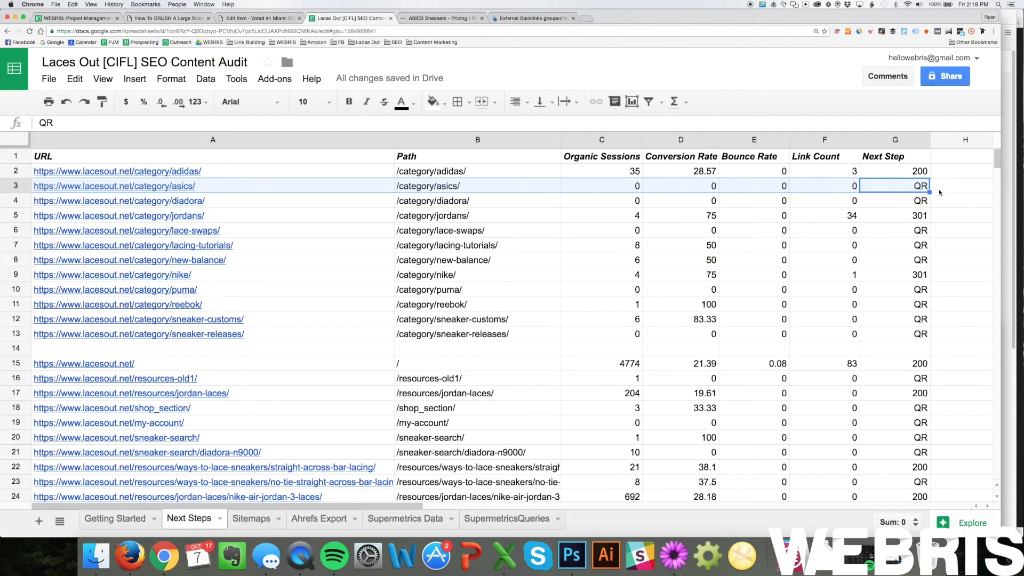
Review the ASICS row's metrics in turn, from Organic Sessions in C3 through Conversion Rate and Bounce Rate to Link Count in F3.
left_click(601, 189)
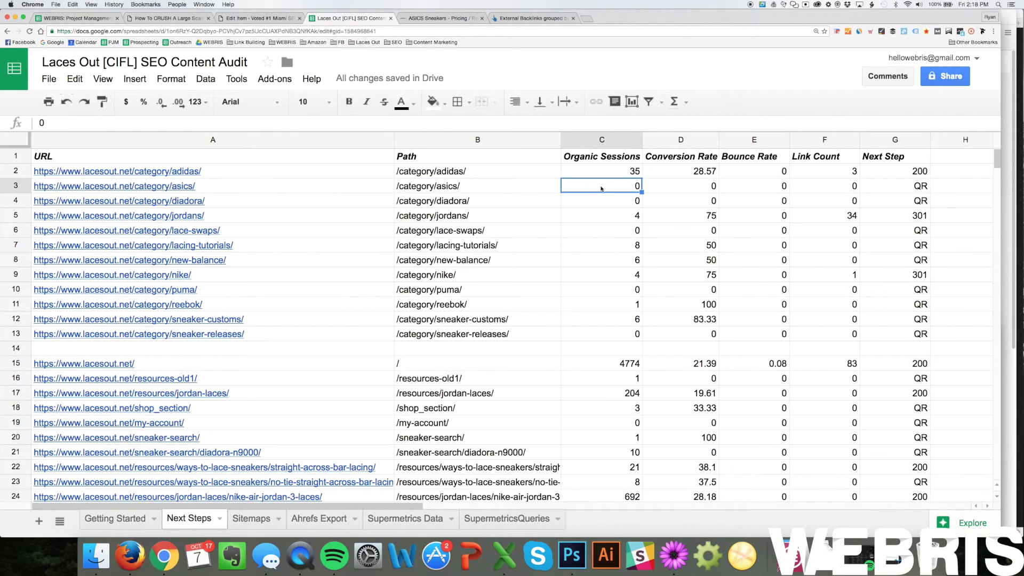
key("Right")
key("Right")
key("Right")
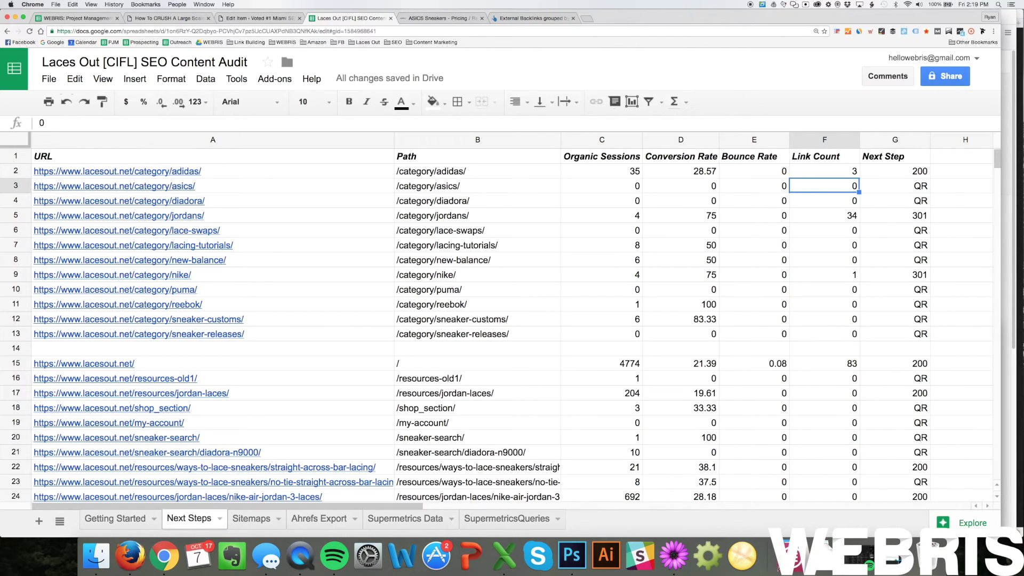
Examine the /category/jordans/ row, checking its Next Step recommendation against the path, URL and metrics across the row.
left_click_drag(918, 216, 296, 220)
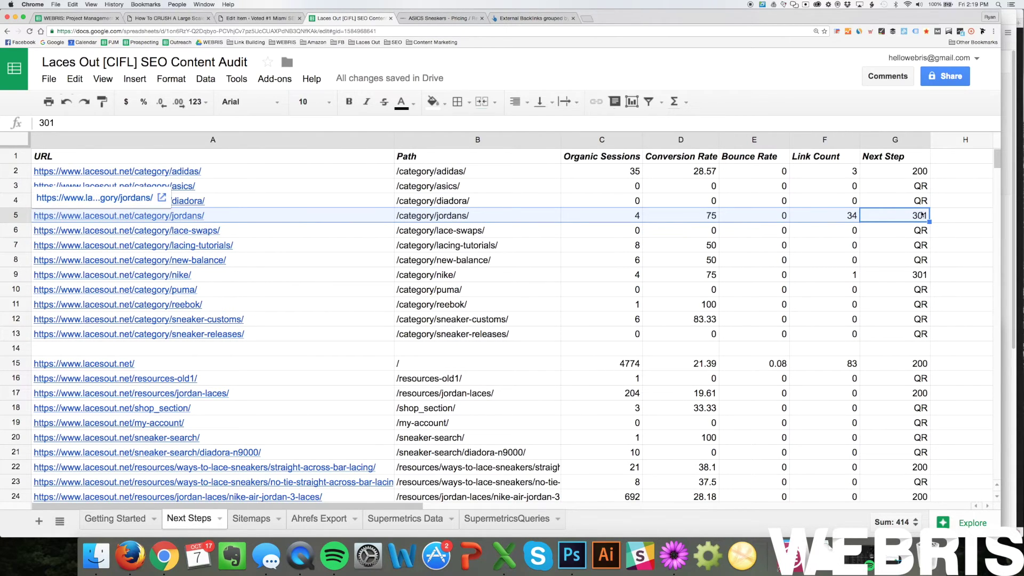
left_click(516, 216)
key("shift+Left")
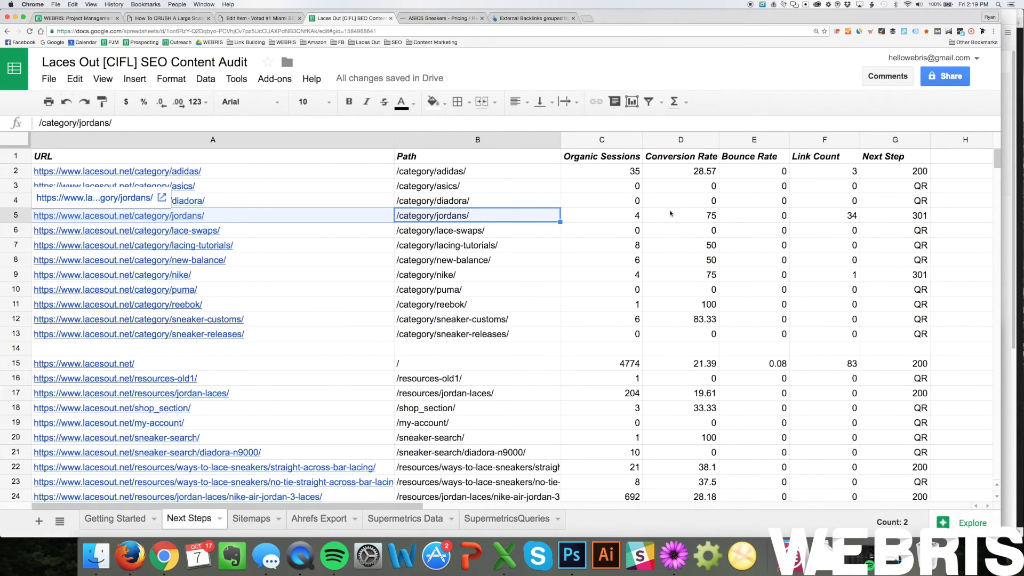
left_click(899, 218)
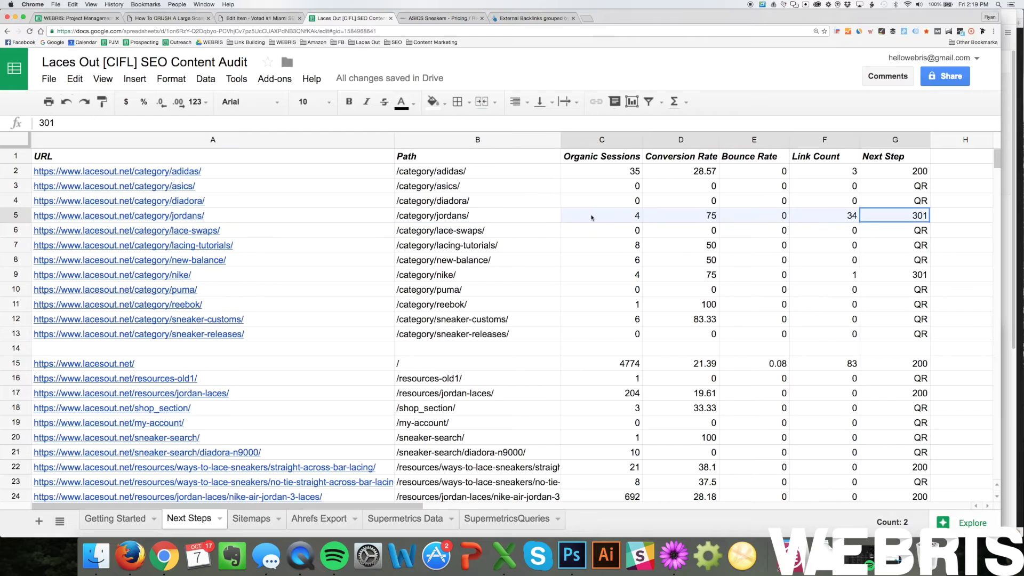
left_click(460, 217)
left_click(334, 217)
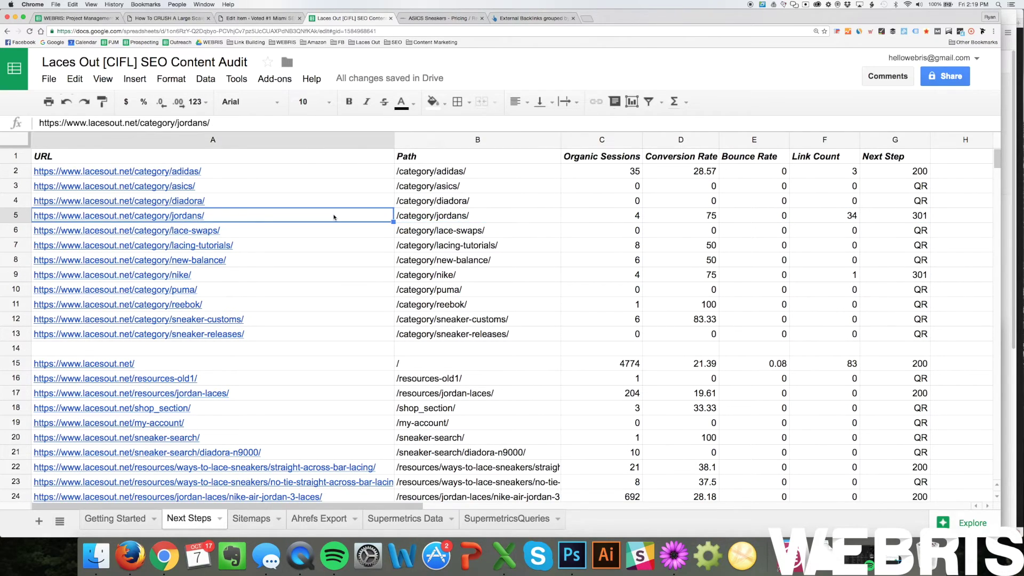
left_click(962, 222, "shift")
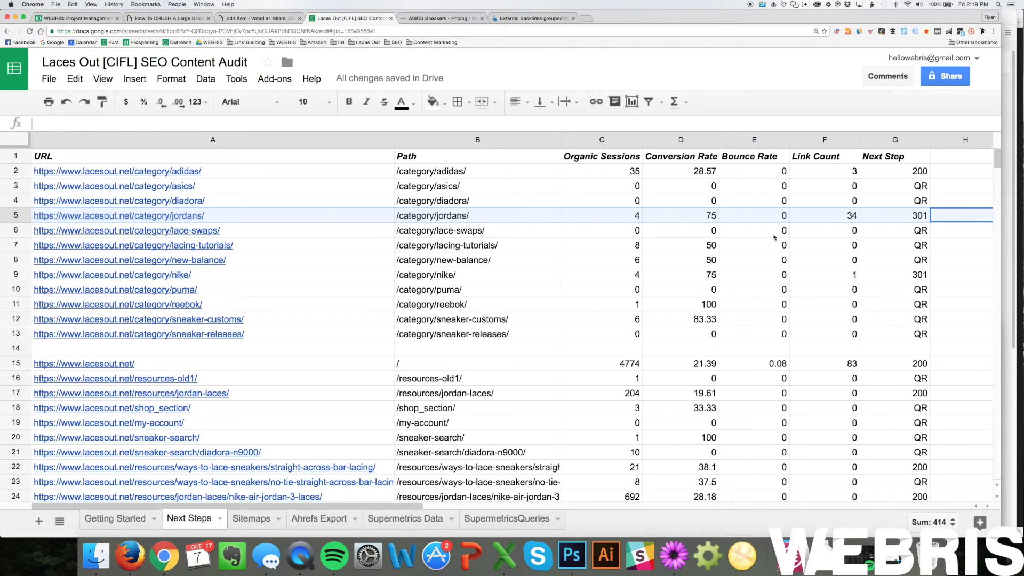
left_click(501, 228)
left_click(506, 219)
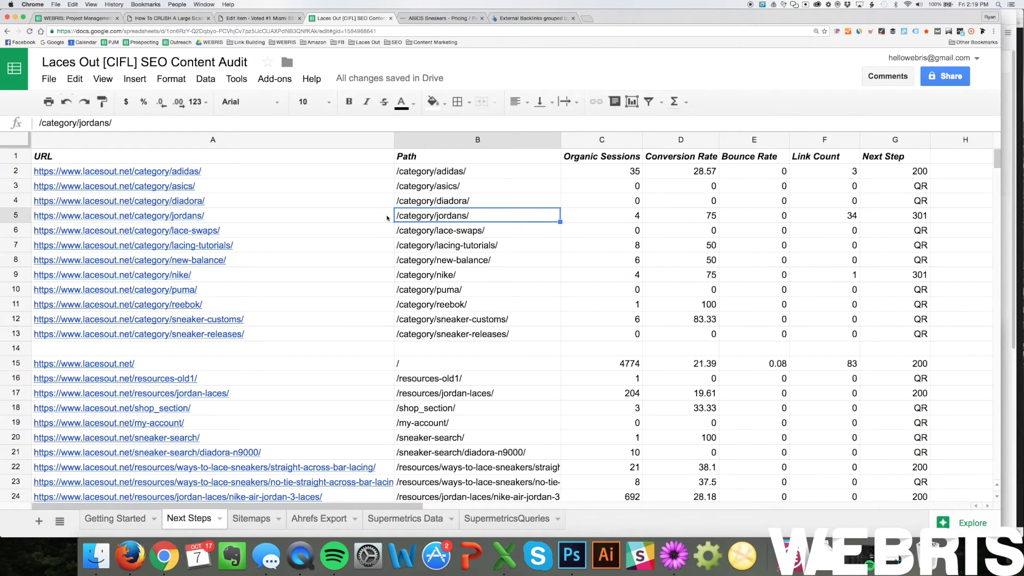
Look over the category paths and the page rows below them, and highlight the category pages' Next Step recommendations.
left_click_drag(480, 170, 506, 334)
left_click(959, 288)
scroll(951, 283, "down", 3)
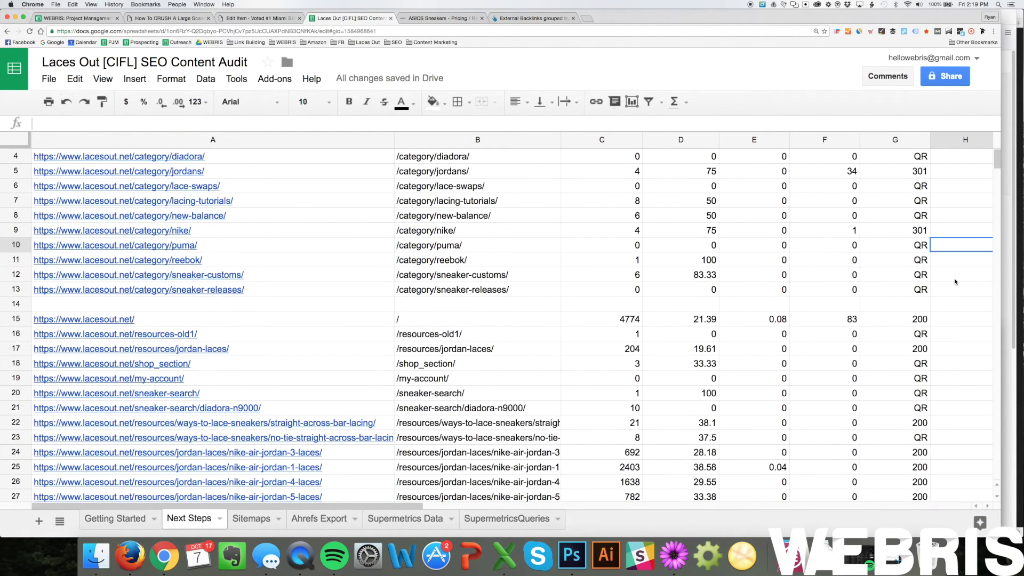
scroll(906, 280, "down", 3)
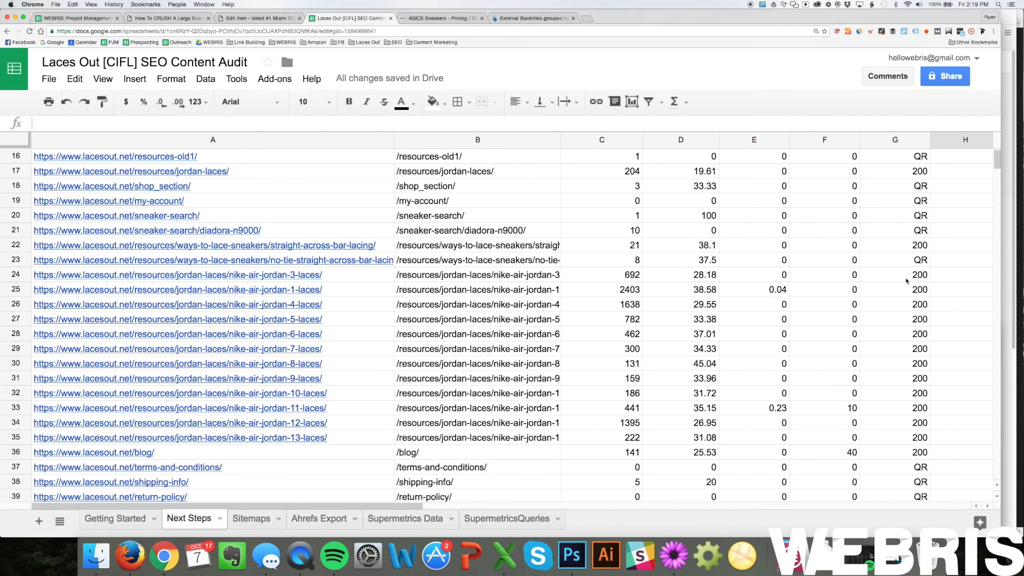
scroll(906, 280, "up", 5)
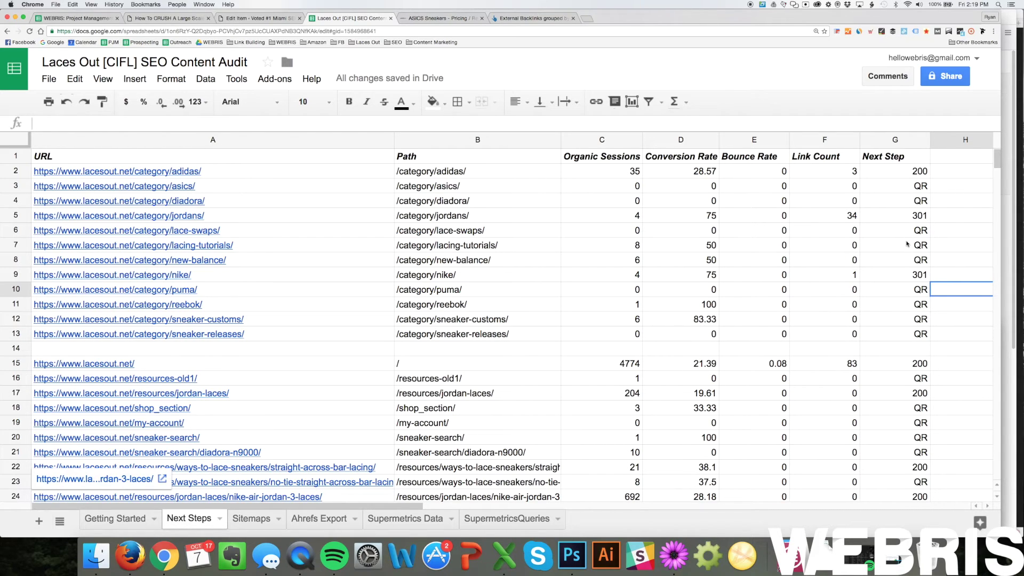
scroll(907, 241, "down", 2)
scroll(907, 245, "up", 2)
scroll(956, 237, "down", 1)
scroll(956, 238, "down", 1)
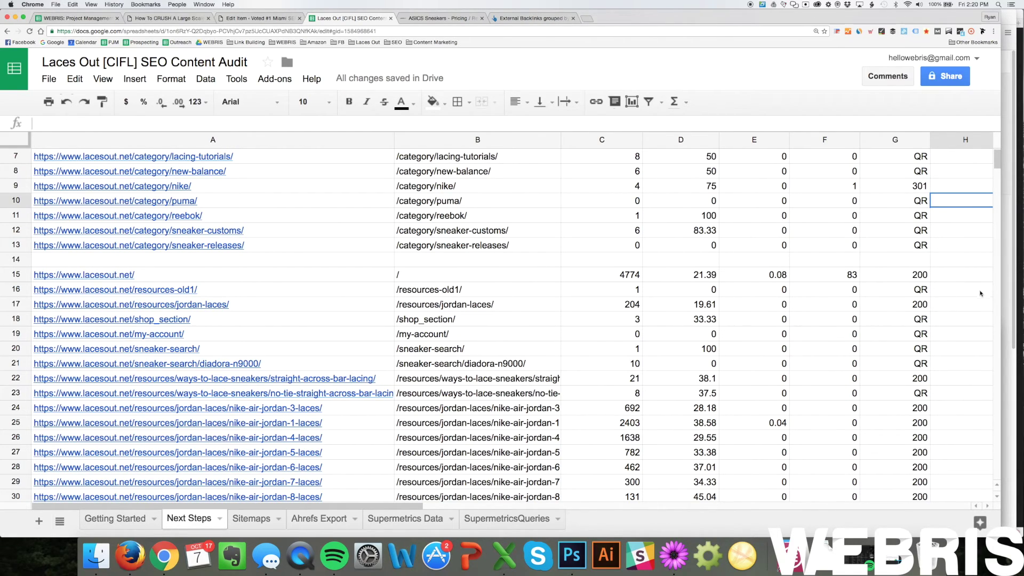
scroll(949, 256, "up", 2)
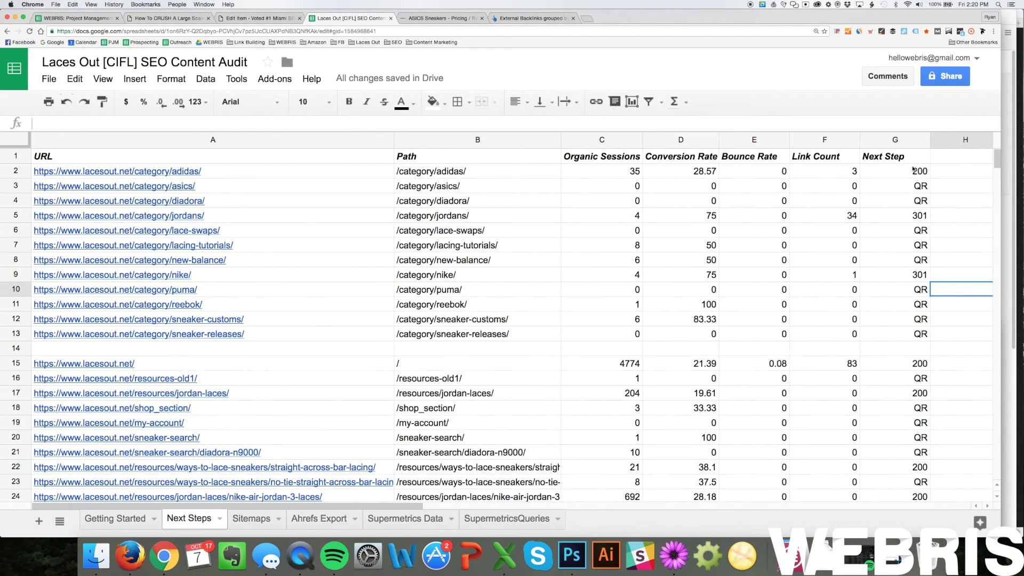
left_click_drag(913, 171, 916, 343)
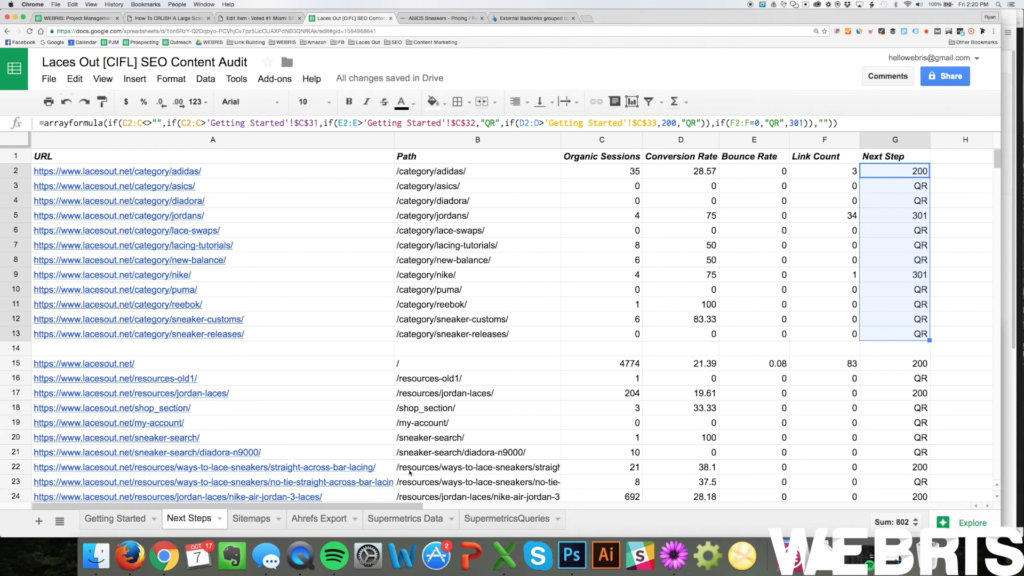
Go to the Getting Started sheet and review its setup instructions, from the homepage and sitemap entries down to the template credits.
left_click(115, 520)
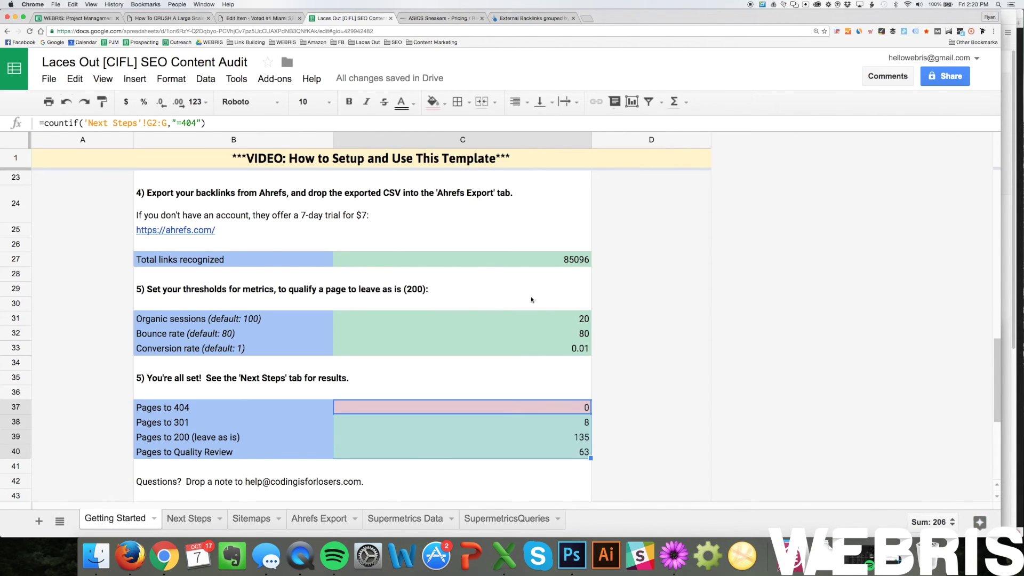
scroll(520, 300, "up", 3)
scroll(688, 293, "up", 1)
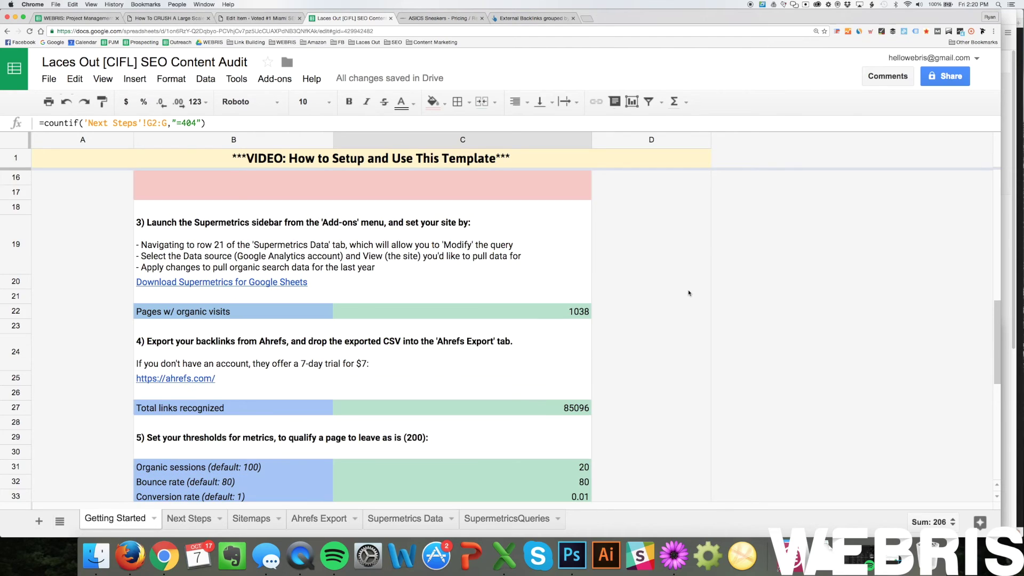
scroll(689, 293, "up", 2)
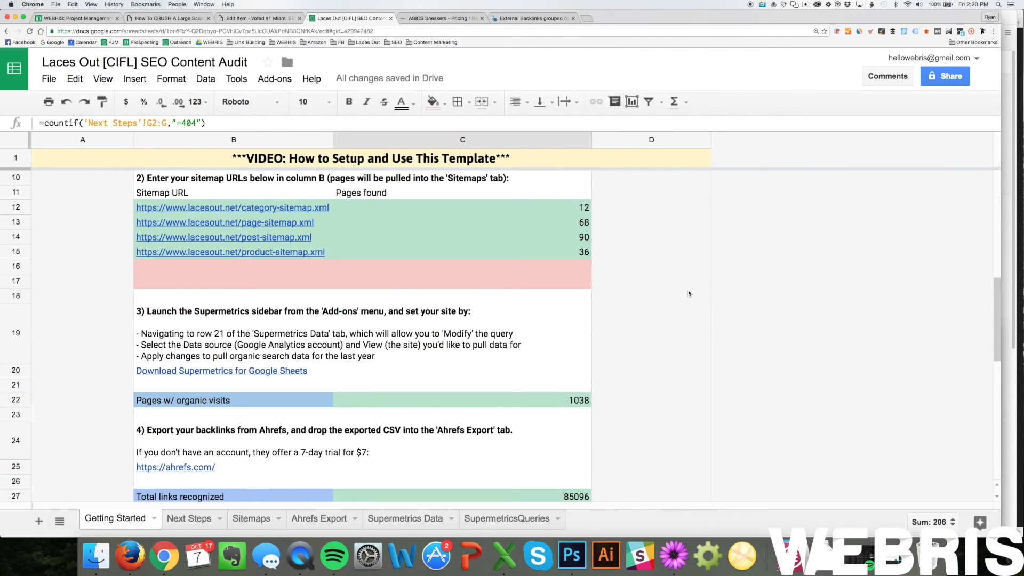
scroll(688, 293, "up", 5)
scroll(670, 293, "down", 5)
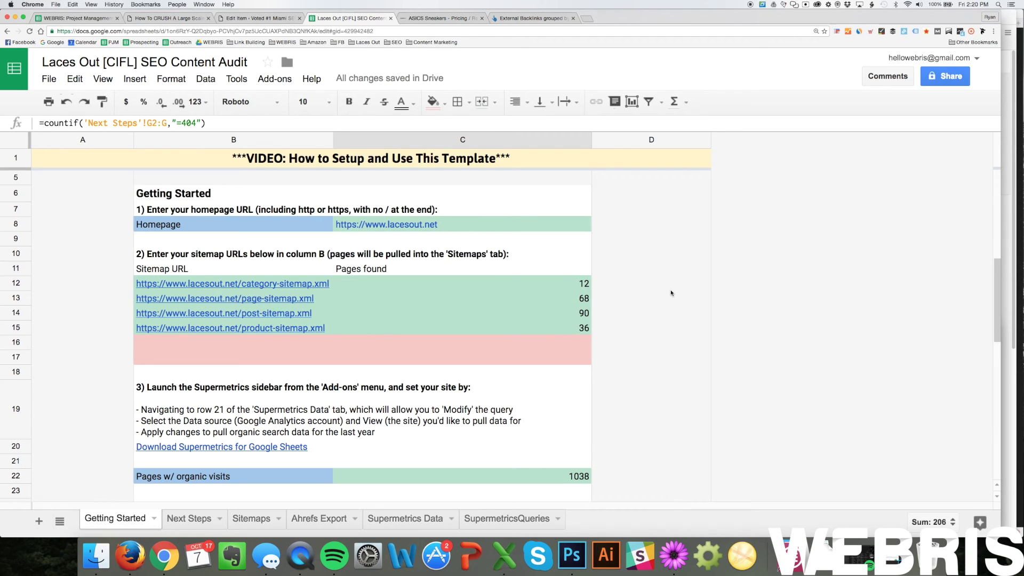
scroll(671, 293, "down", 10)
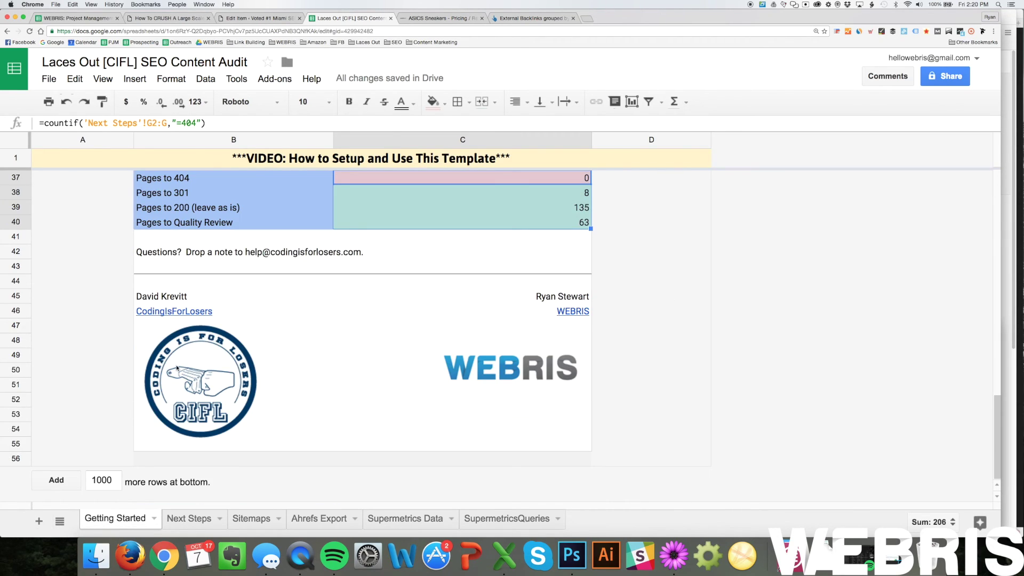
Open the CodingIsForLosers website from the link in cell B46, look at its homepage, and return to the audit sheet.
left_click(165, 315)
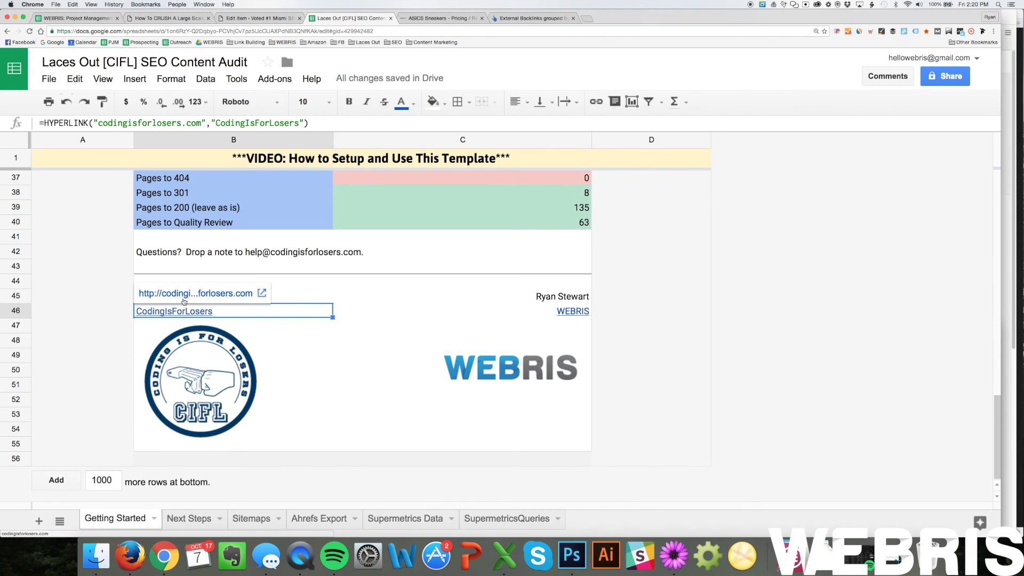
left_click(184, 298)
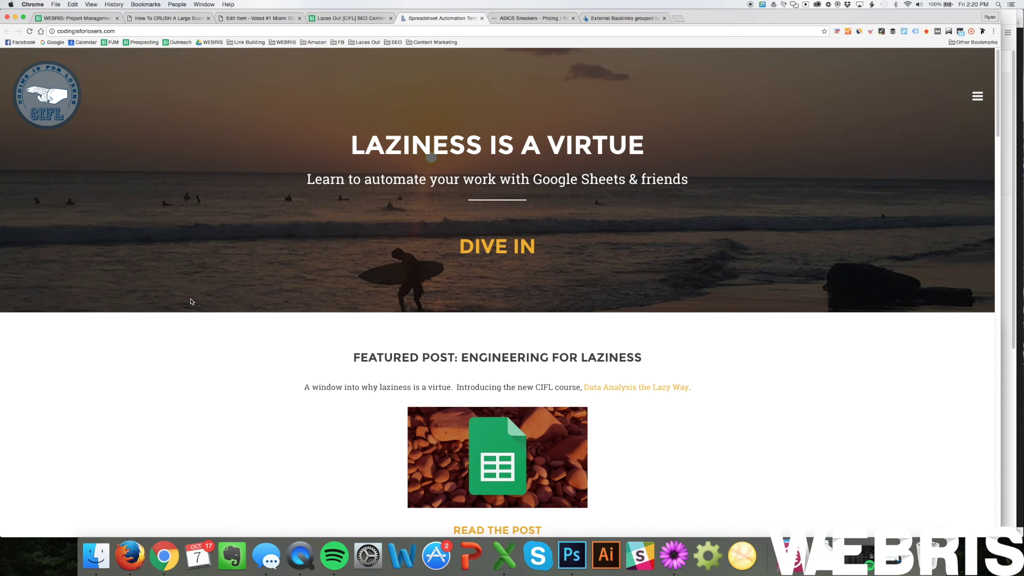
left_click(352, 19)
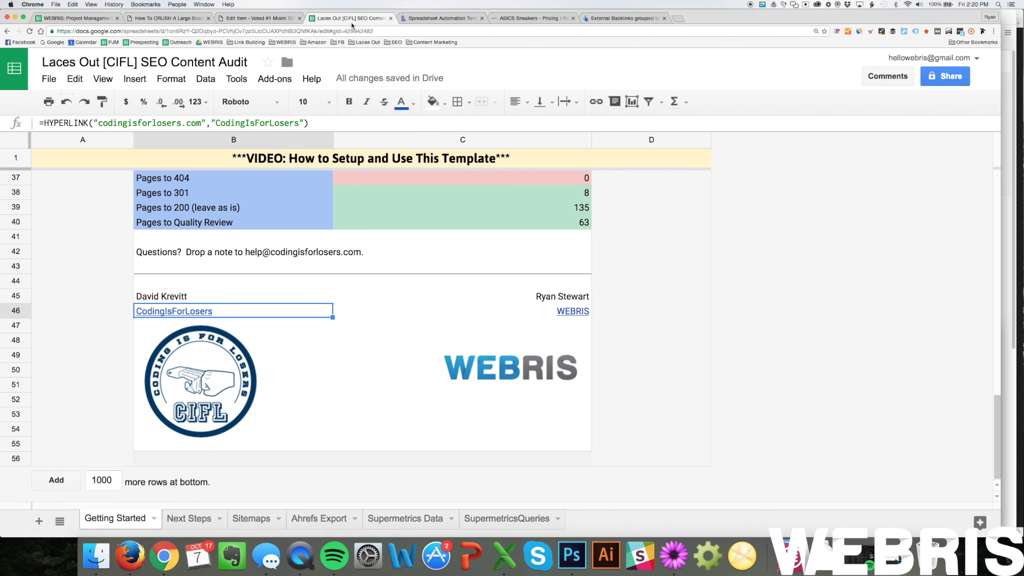
left_click(275, 79)
mouse_move(310, 123)
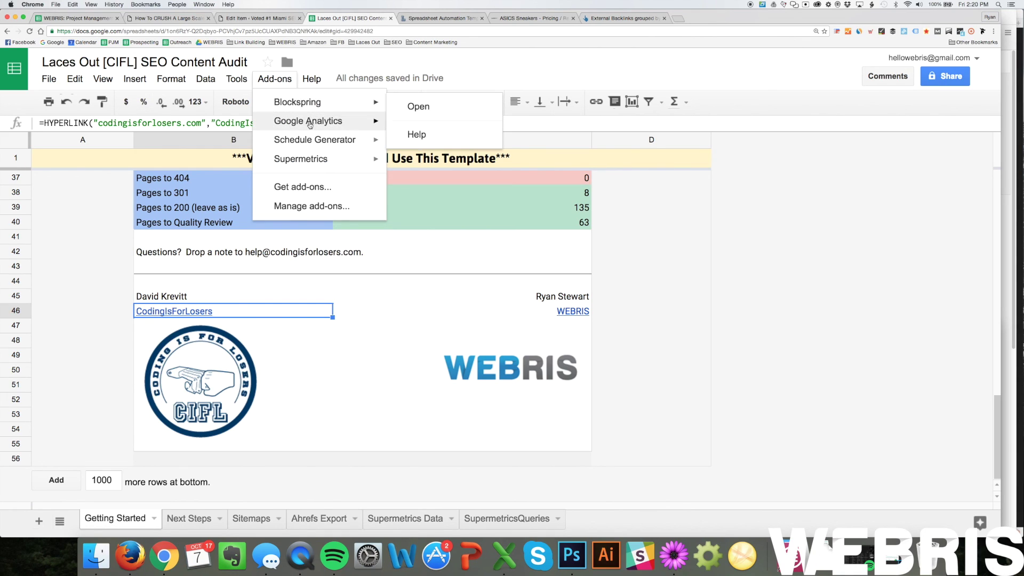
left_click(334, 248)
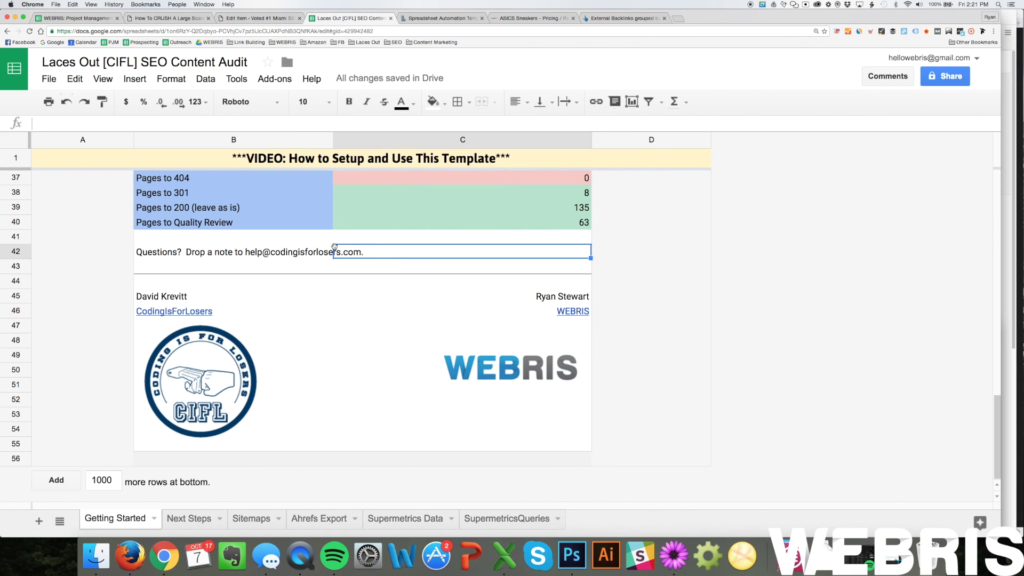